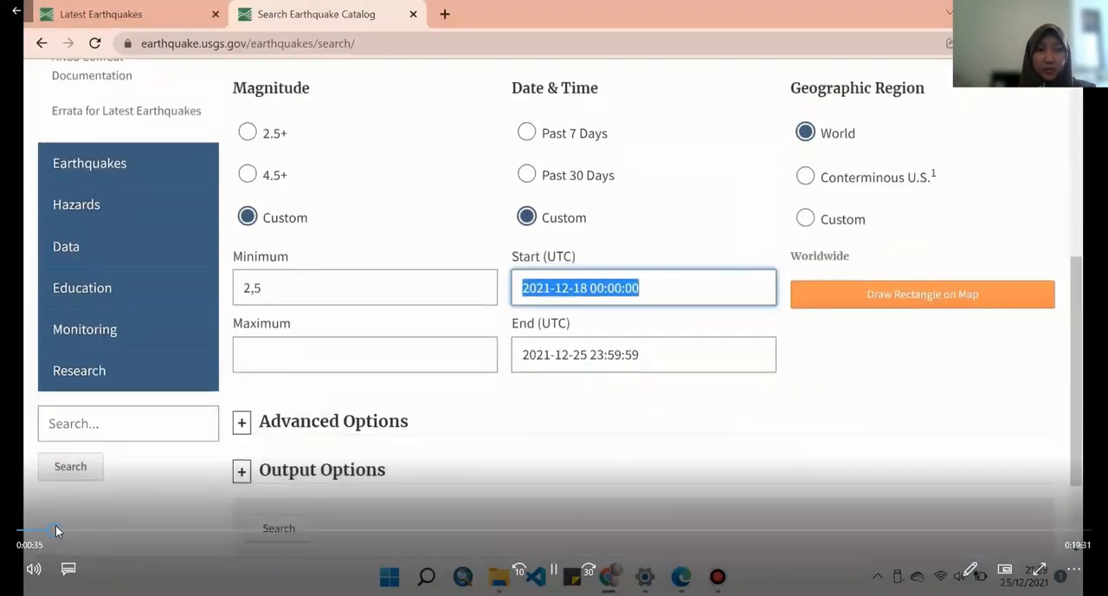
left_click(48, 530)
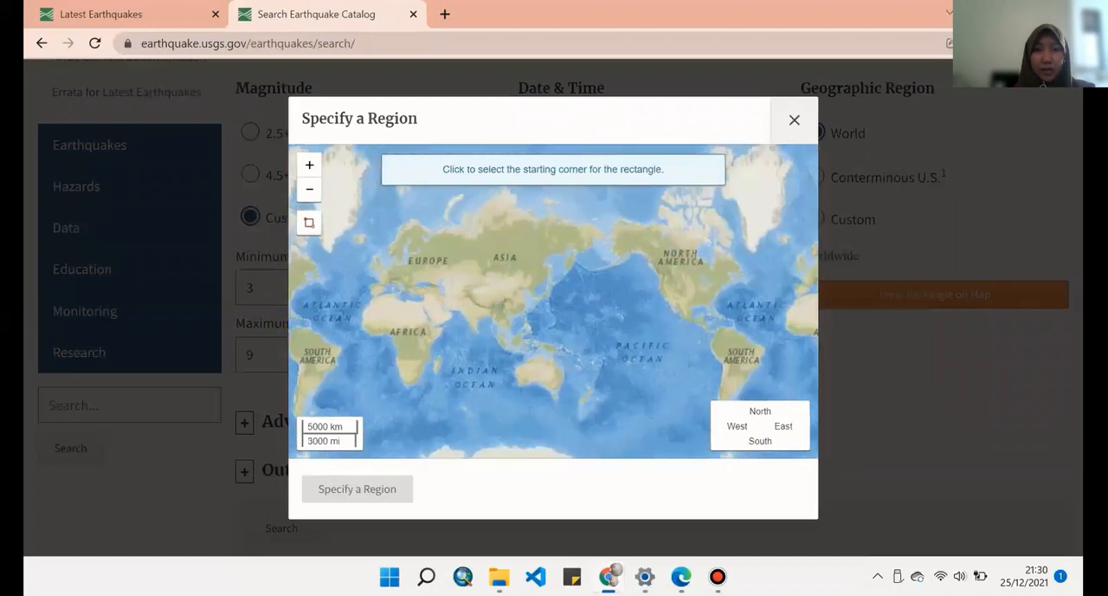
- Draw a rectangle over Indonesia from latitude -9.796 to 6.926 and longitude 92.285 to 140.889, and use it as the search region
left_click(516, 333)
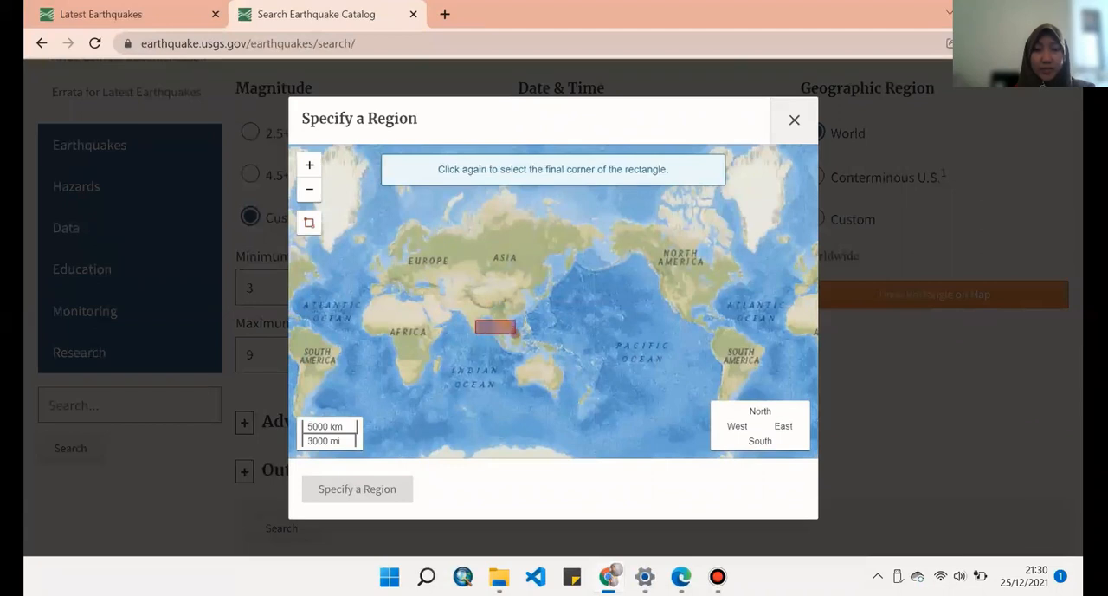
left_click(478, 317)
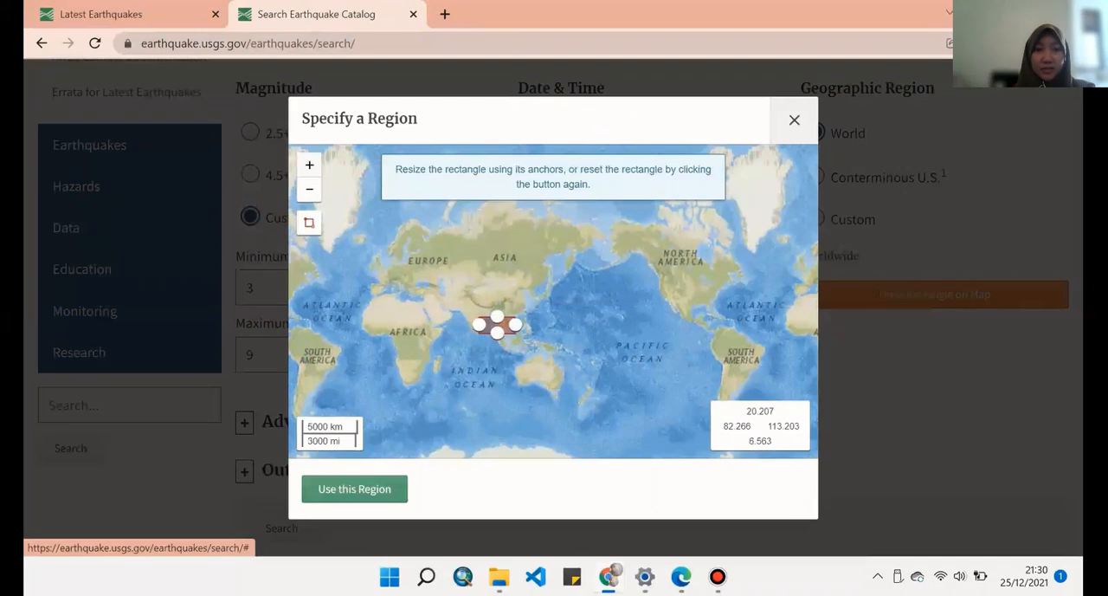
left_click(309, 165)
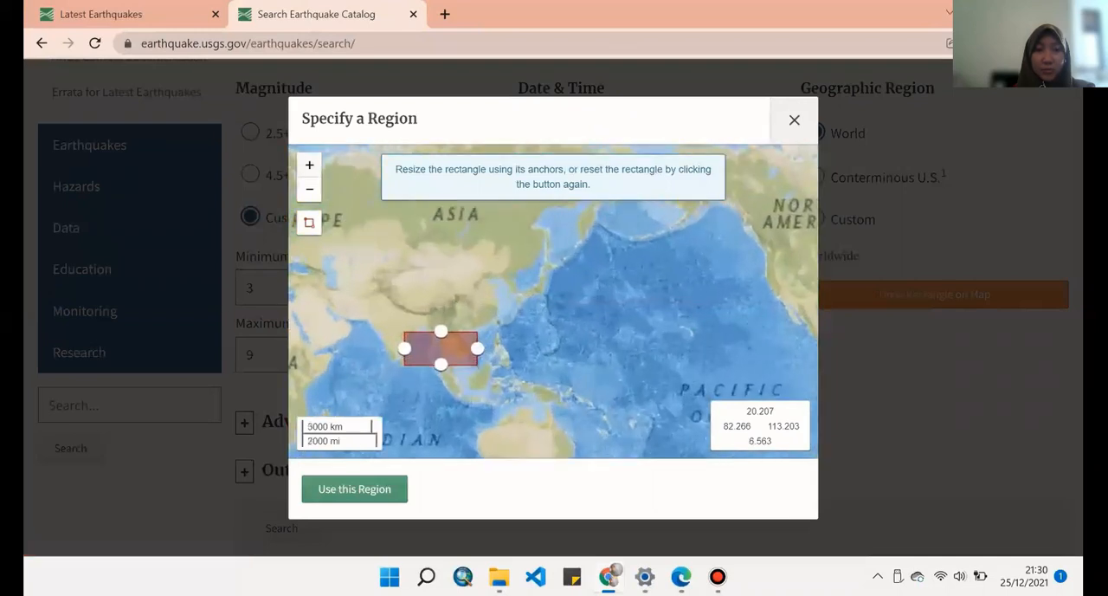
left_click_drag(502, 348, 484, 296)
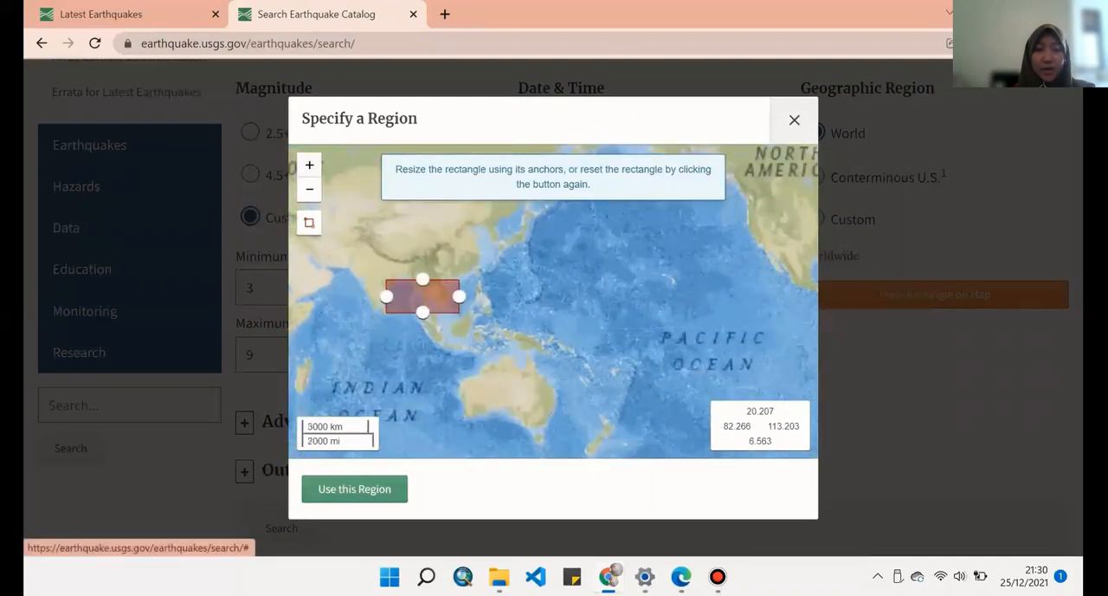
left_click(309, 165)
left_click_drag(416, 346, 550, 353)
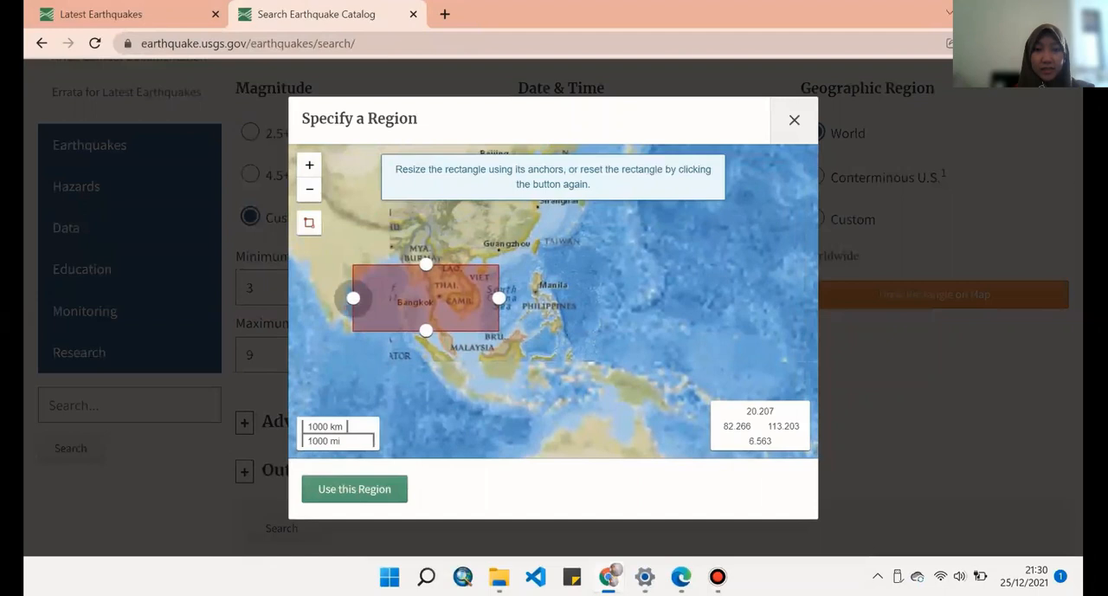
left_click_drag(353, 298, 400, 297)
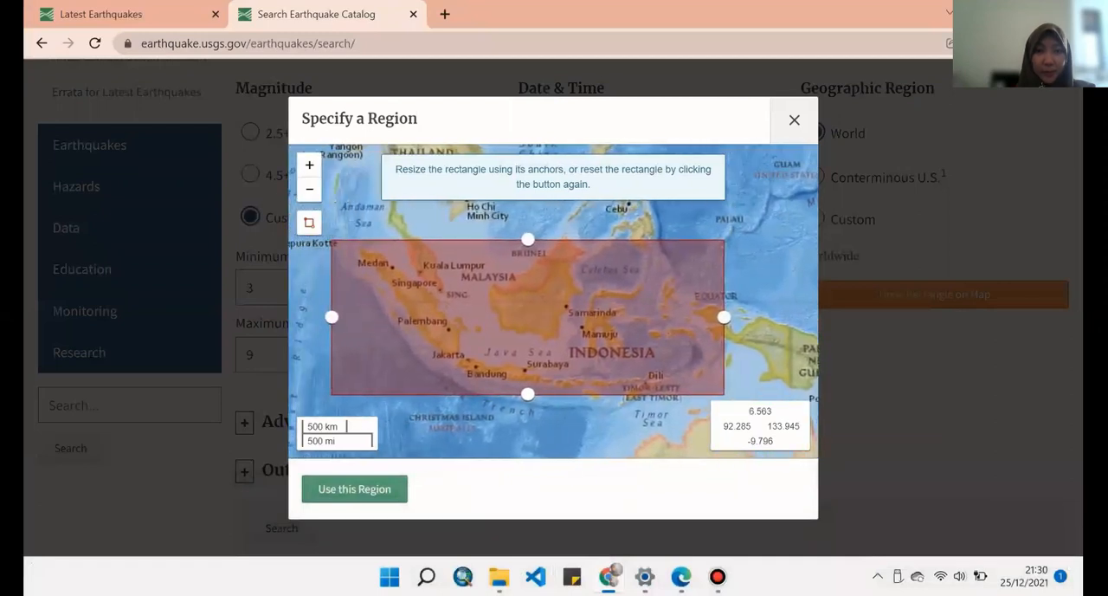
left_click_drag(724, 317, 790, 317)
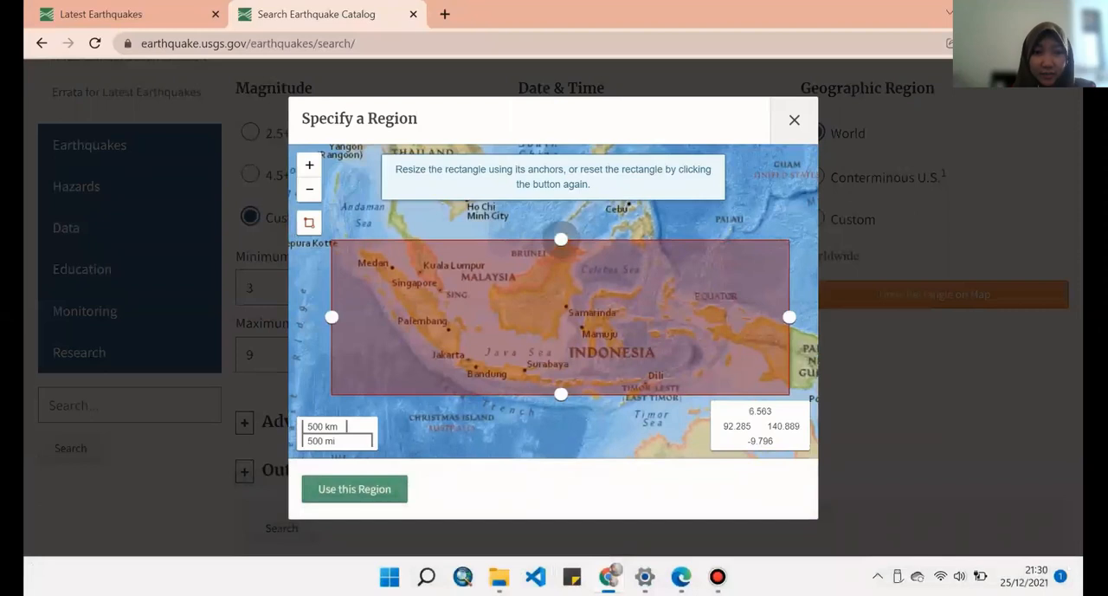
left_click_drag(561, 239, 561, 235)
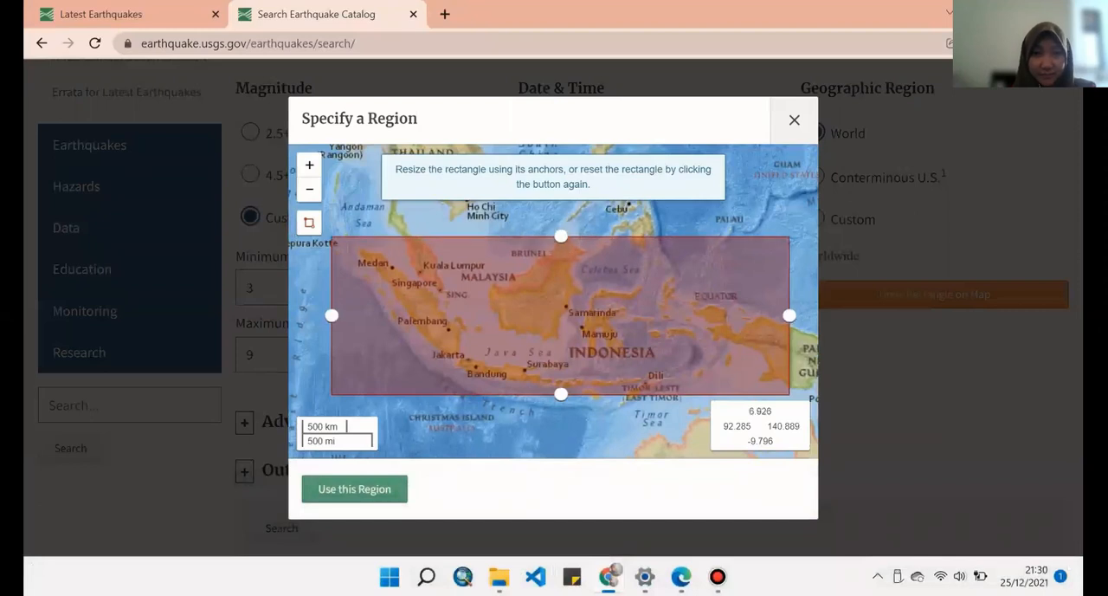
left_click(354, 489)
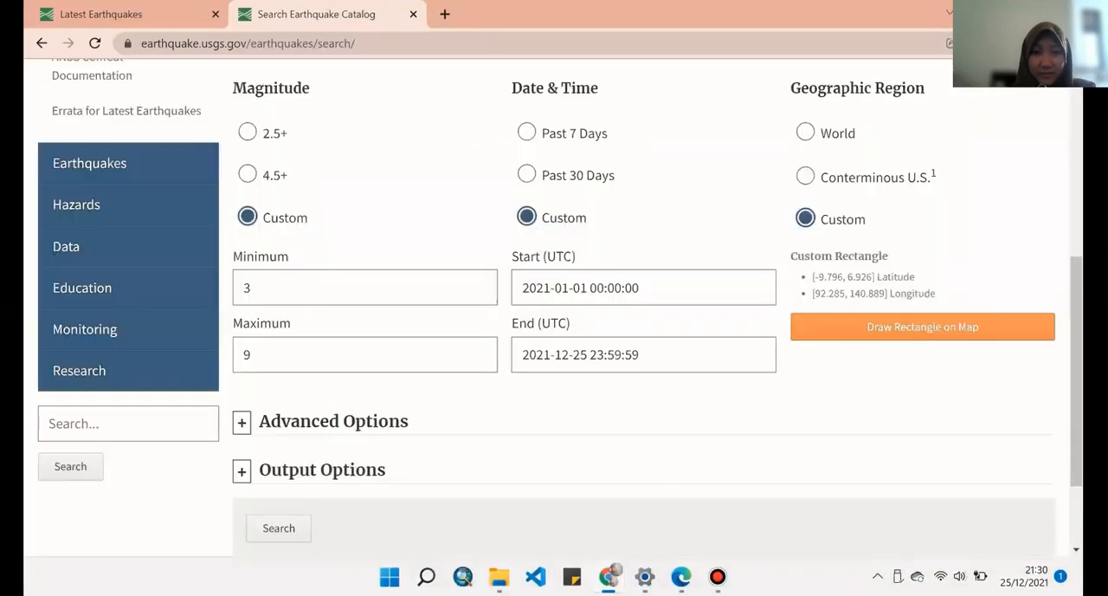
- Expand the output options of the earthquake catalog search and set the output format to CSV
left_click(242, 471)
scroll(242, 471, "down", 1)
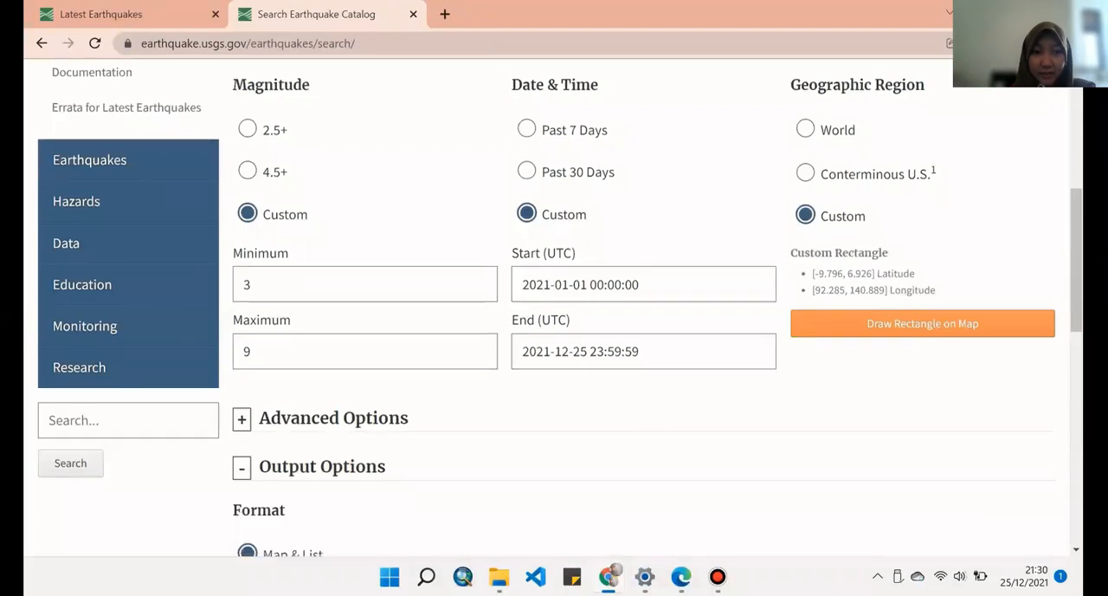
scroll(248, 418, "down", 2)
left_click(248, 418)
scroll(248, 418, "down", 1)
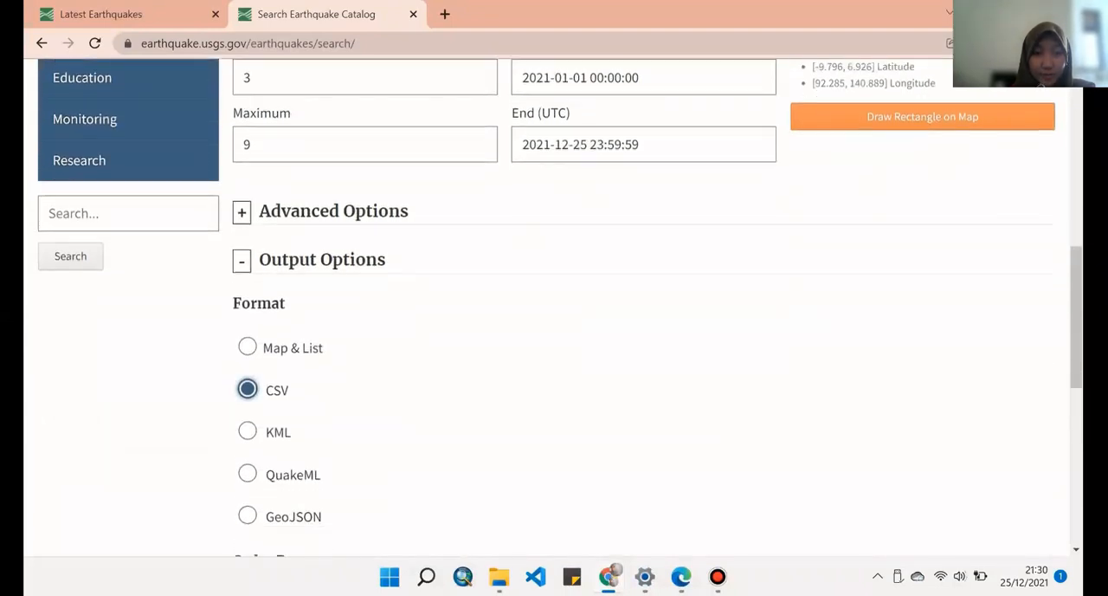
- Review the remaining output options, run the earthquake catalog search and open the downloaded CSV in Excel
scroll(554, 312, "down", 3)
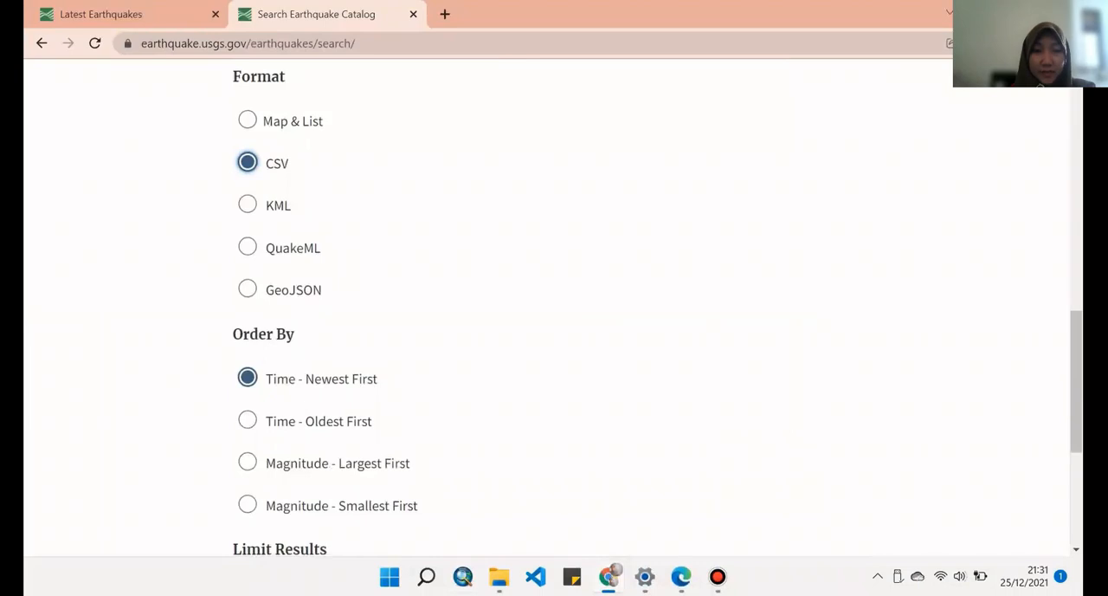
scroll(554, 312, "down", 2)
scroll(554, 312, "up", 1)
scroll(554, 311, "down", 1)
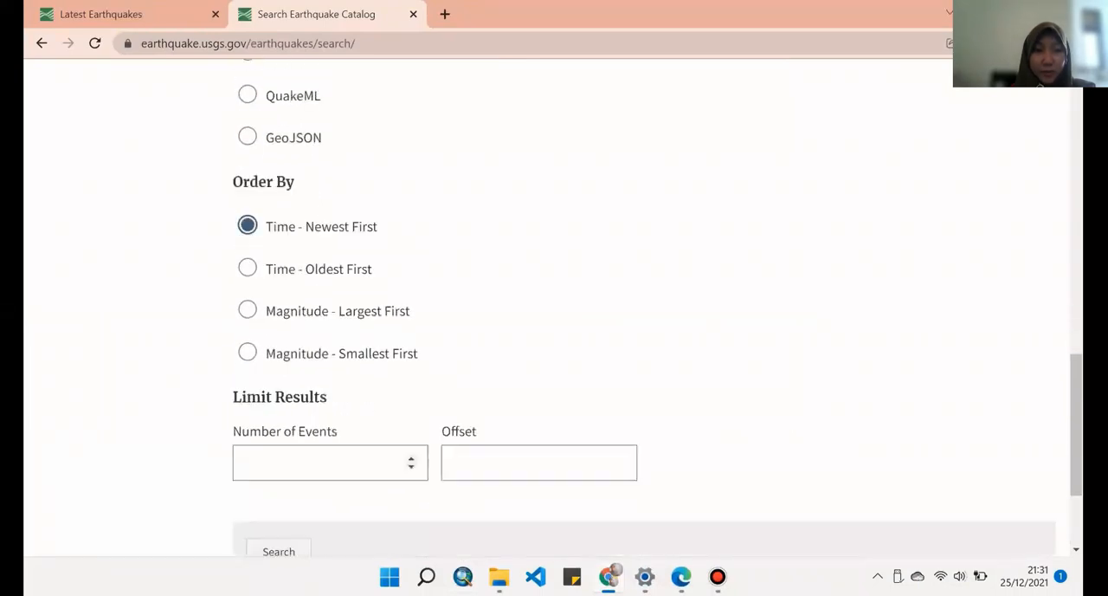
scroll(554, 312, "down", 1)
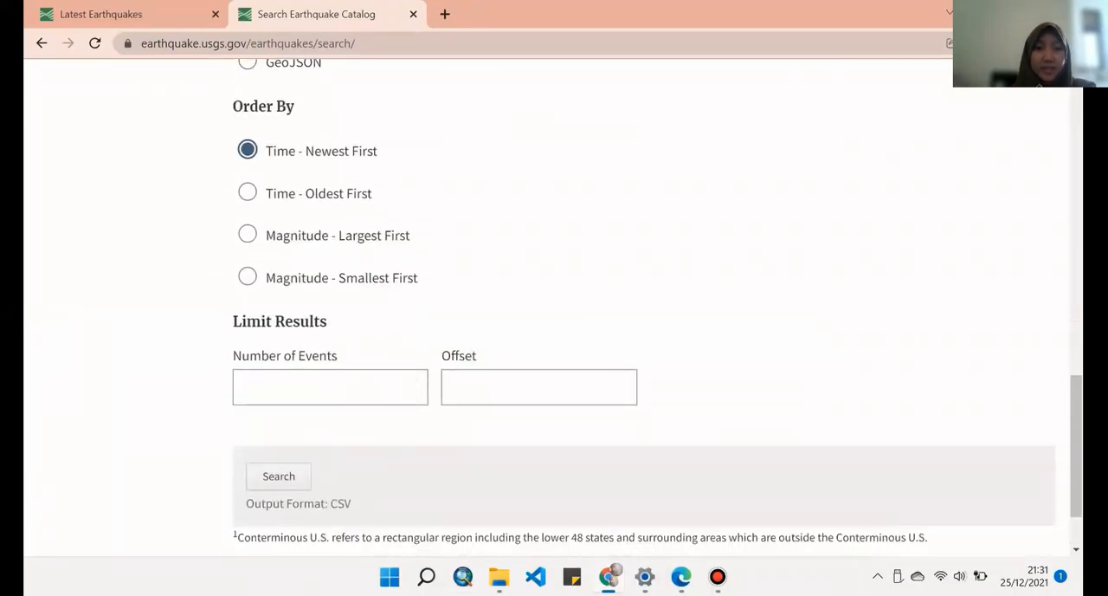
scroll(555, 312, "up", 2)
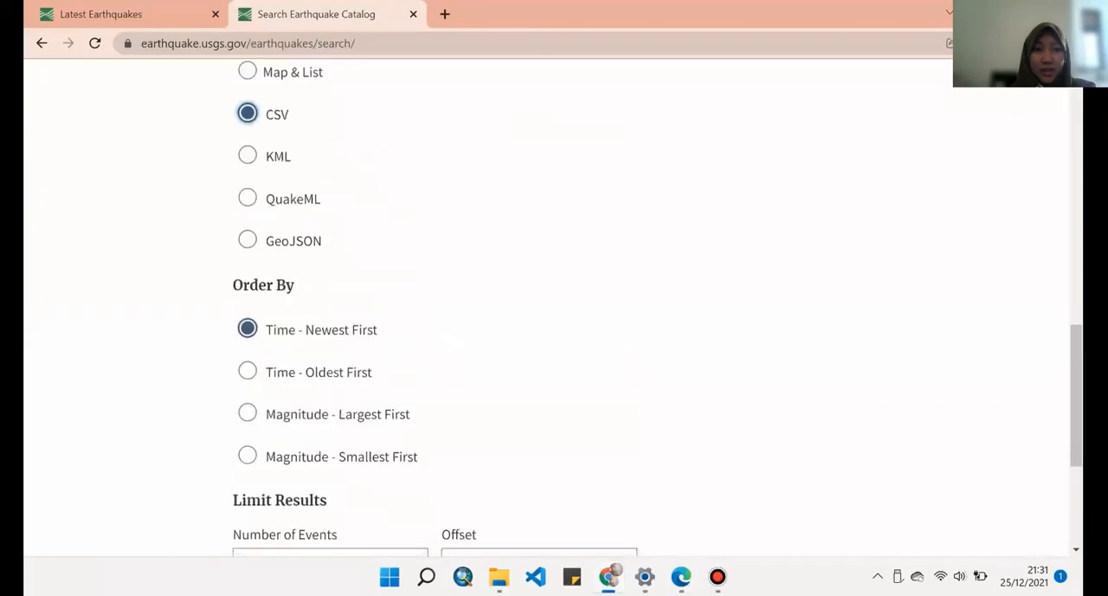
scroll(554, 311, "down", 3)
left_click(279, 386)
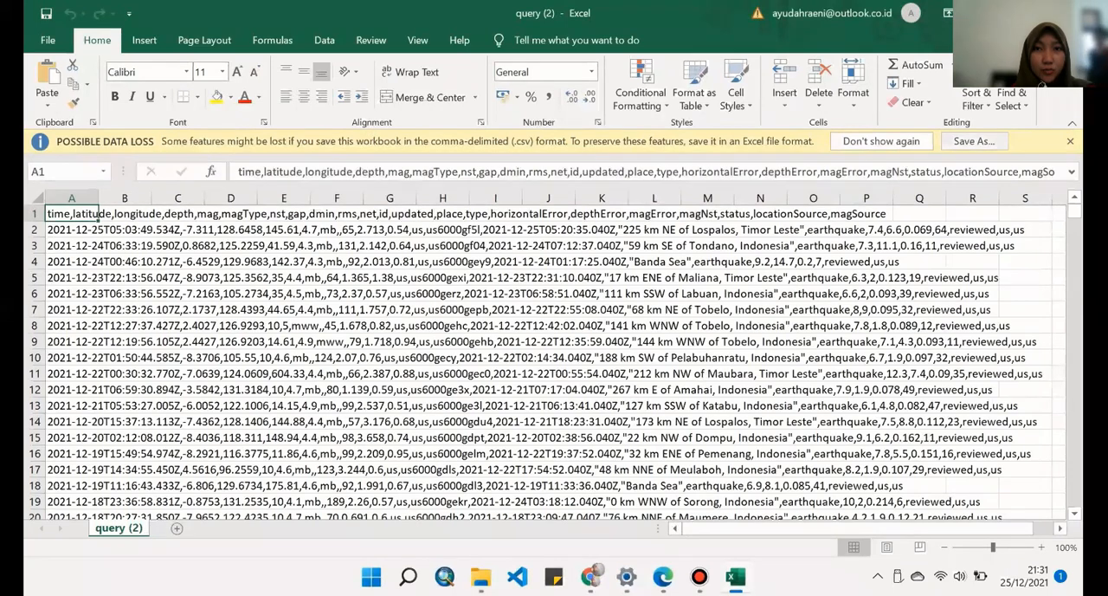
- Start saving a copy of the workbook as CSV (Comma delimited) with the file name earthquake2021
key("F12")
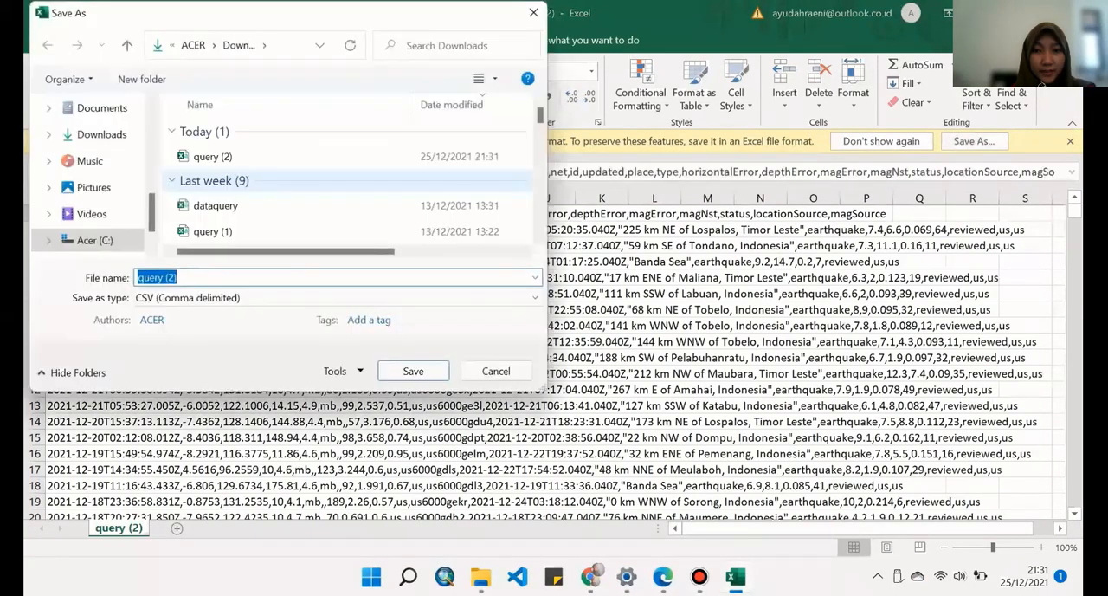
left_click(390, 297)
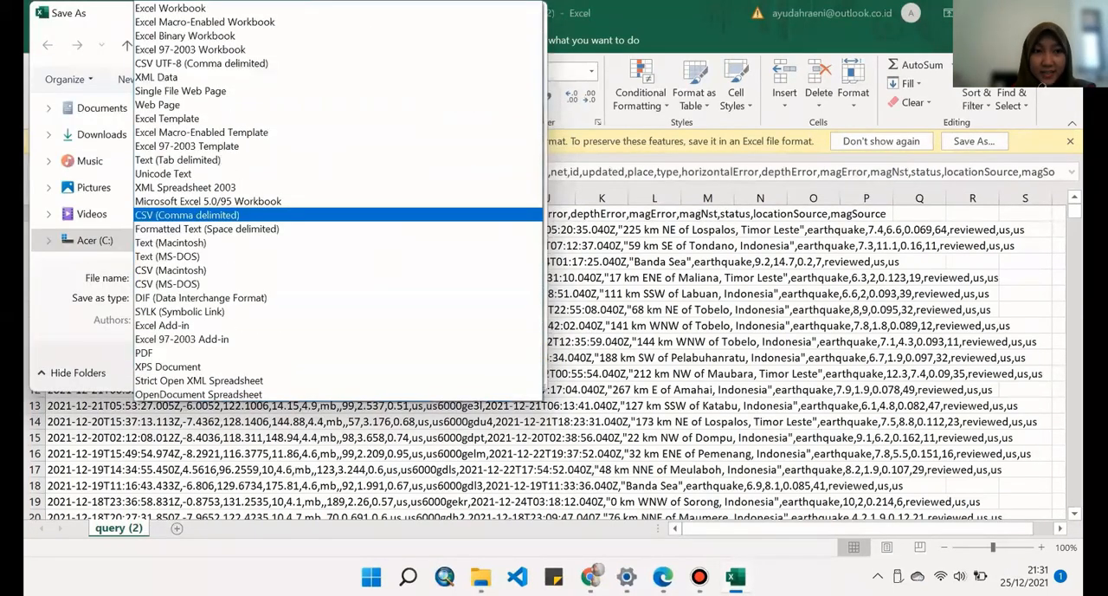
key("Return")
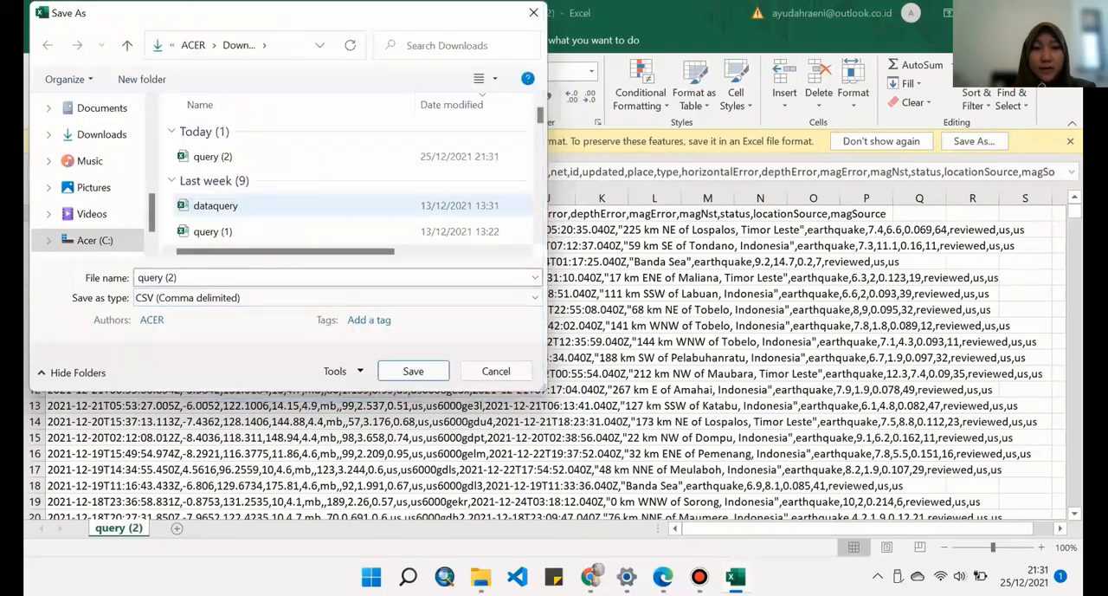
key("shift+Tab")
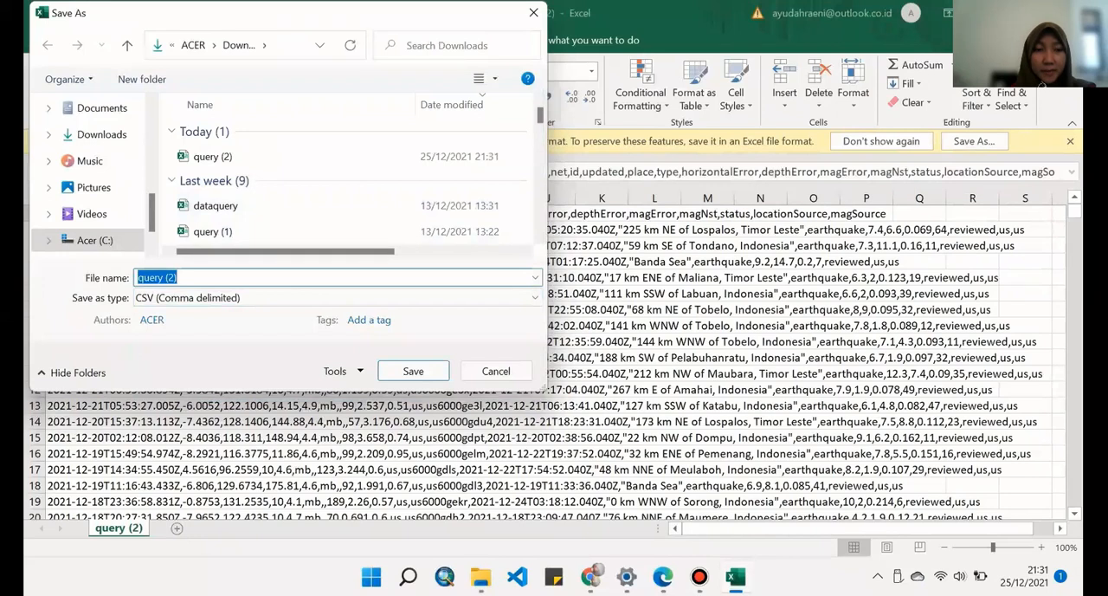
type("earthquake2021")
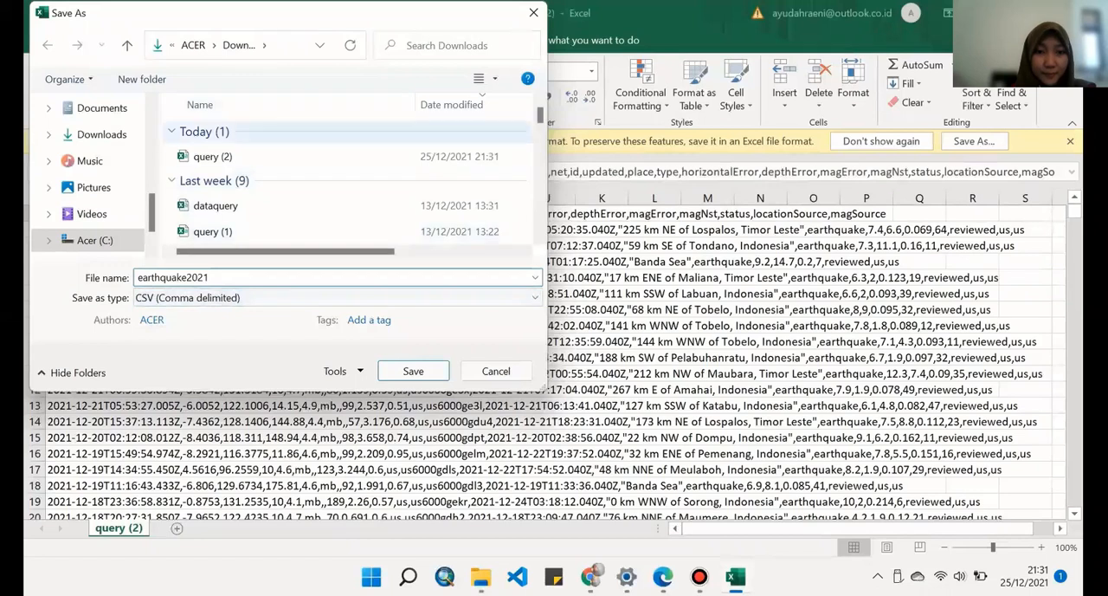
- Choose the Pemodelan Spasial folder inside SEMESTER 5 on New Volume (D:) as the save location
scroll(95, 199, "down", 1)
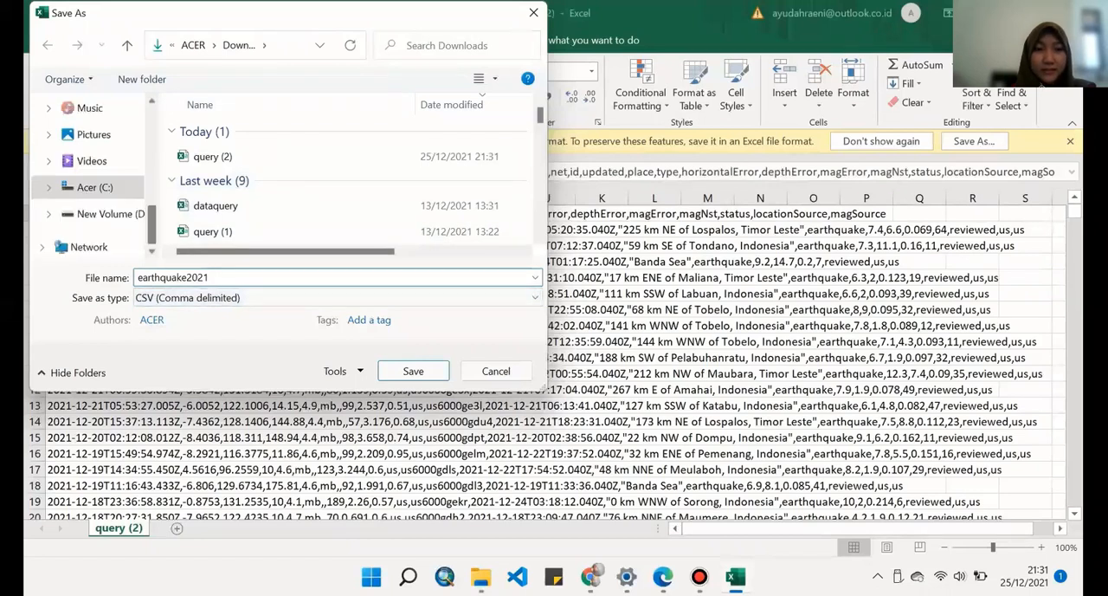
left_click(108, 214)
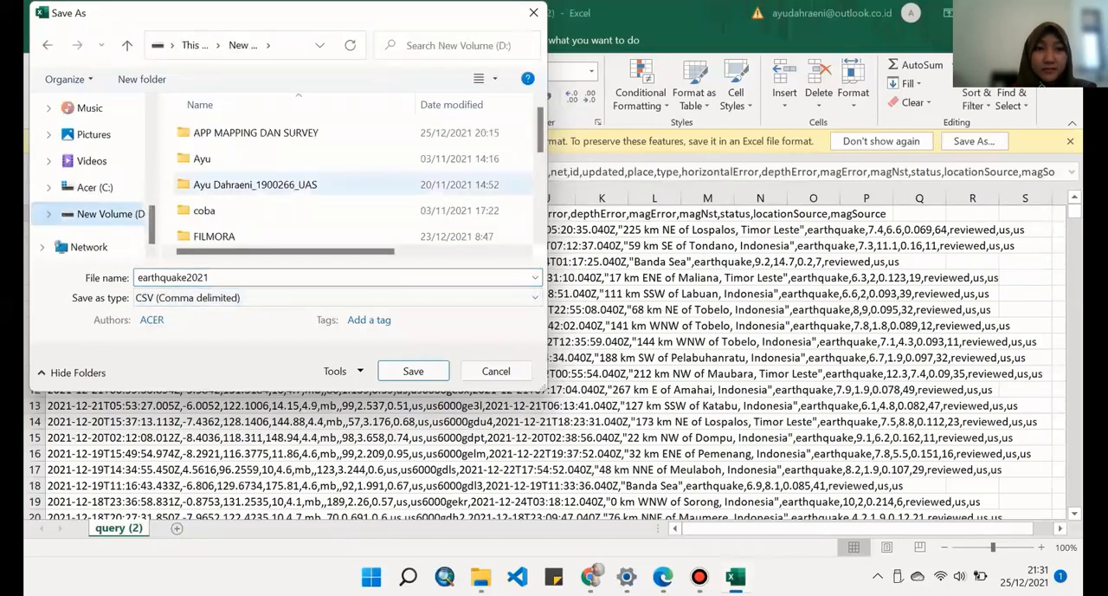
scroll(260, 185, "down", 3)
double_click(234, 184)
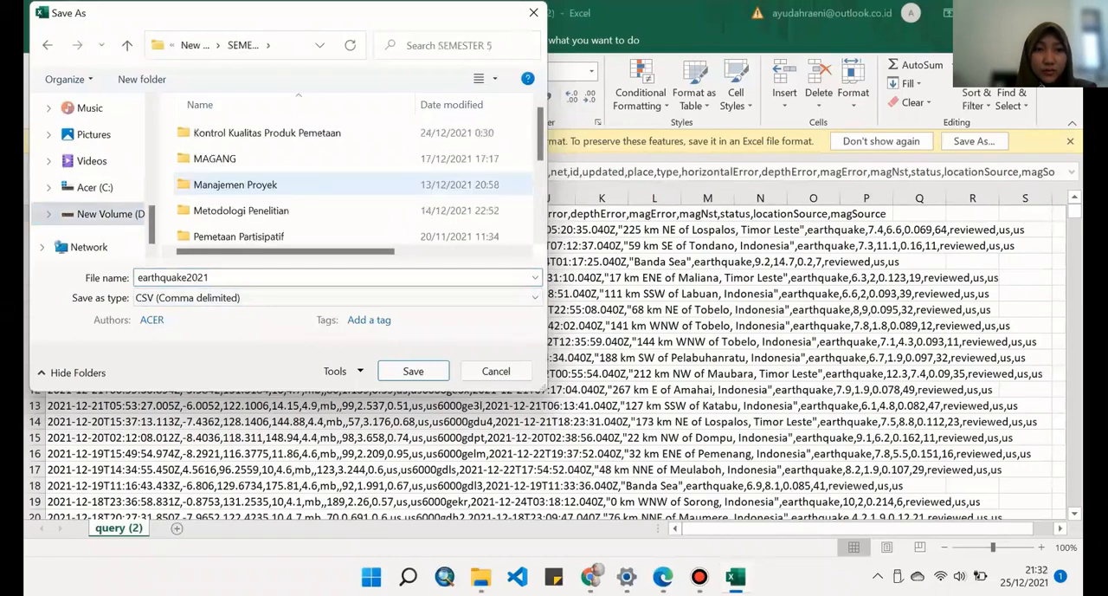
scroll(251, 187, "down", 2)
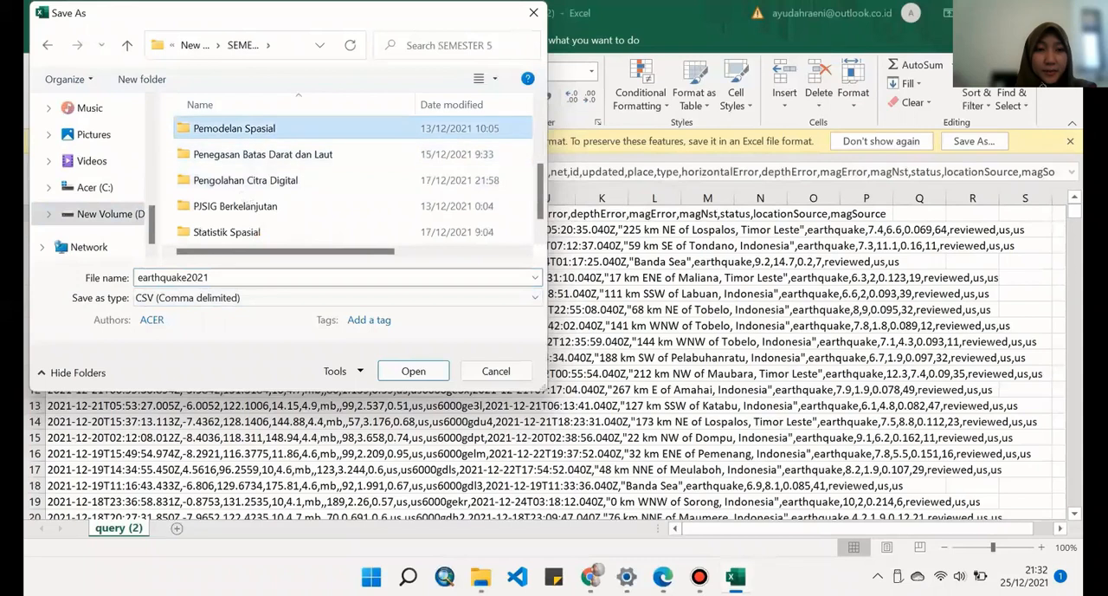
double_click(234, 128)
scroll(259, 182, "down", 1)
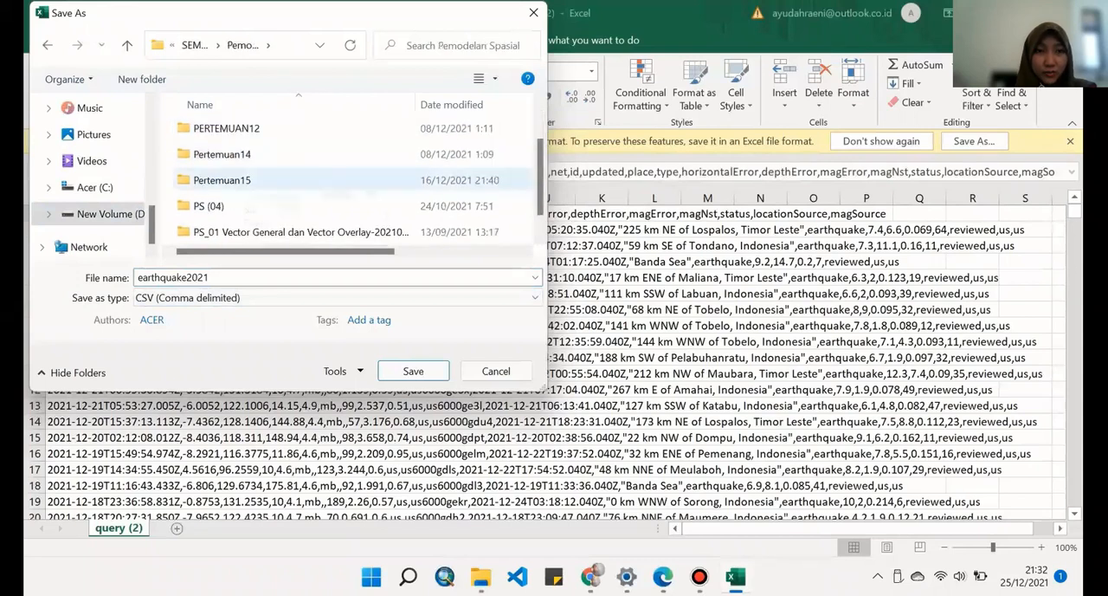
- Create a new folder named Pertemuan 16 in Pemodelan Spasial and save the earthquake2021 file in it
left_click(142, 79)
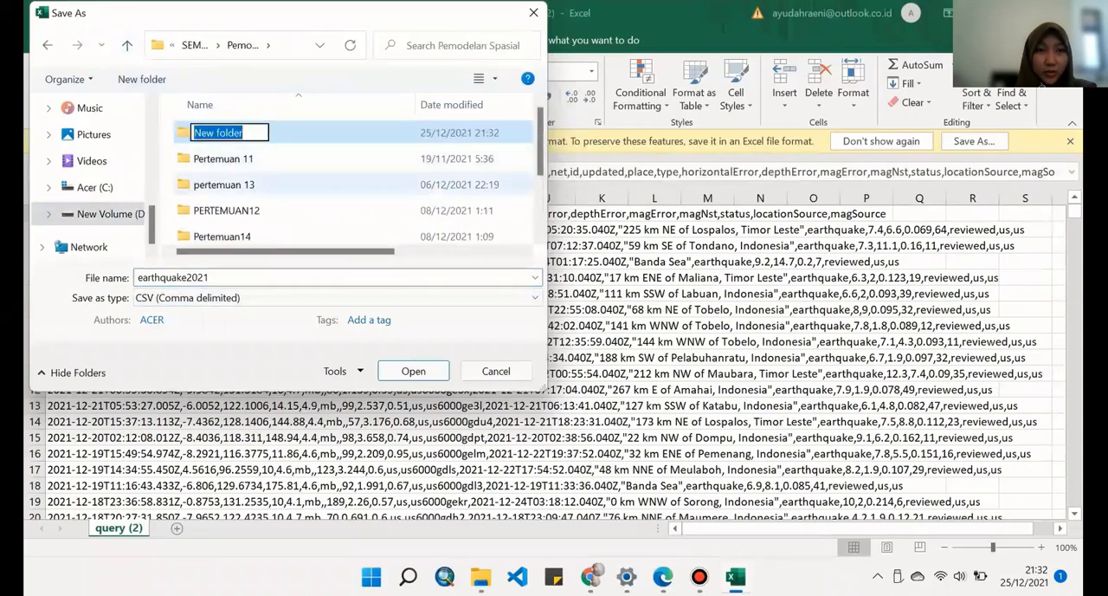
type("p")
key("BackSpace")
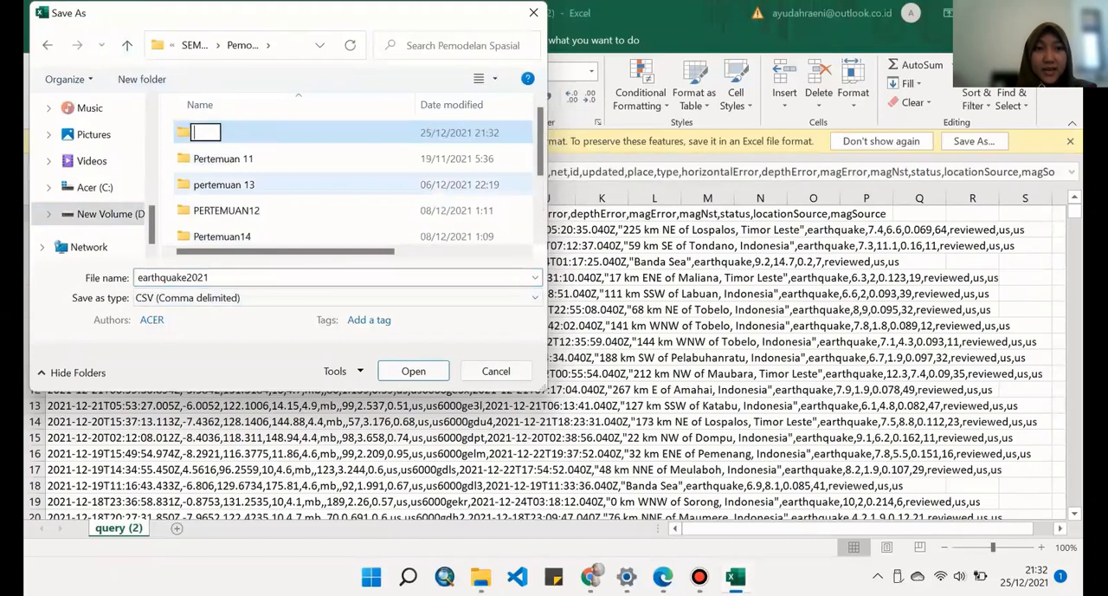
key("Caps_Lock")
type("P")
key("Caps_Lock")
type("ertemuan 16")
key("Return")
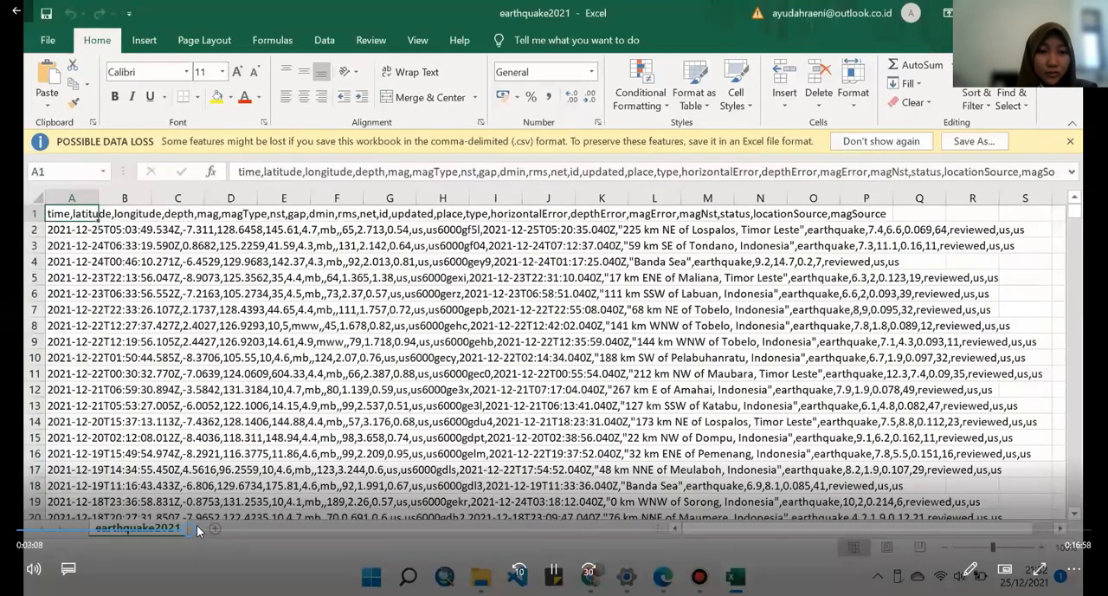
left_click(197, 528)
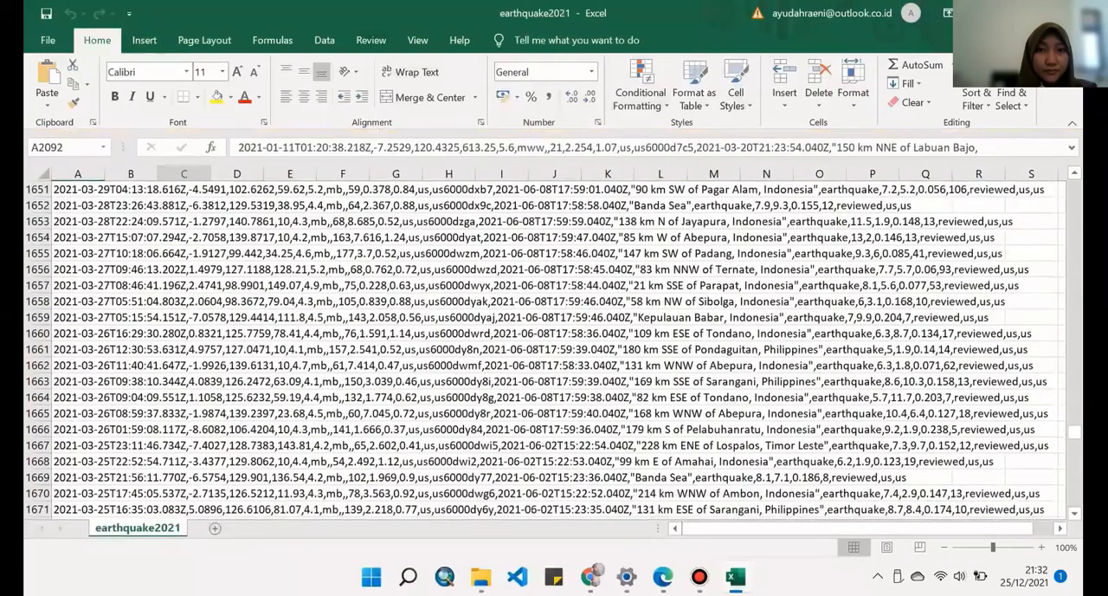
left_click(325, 41)
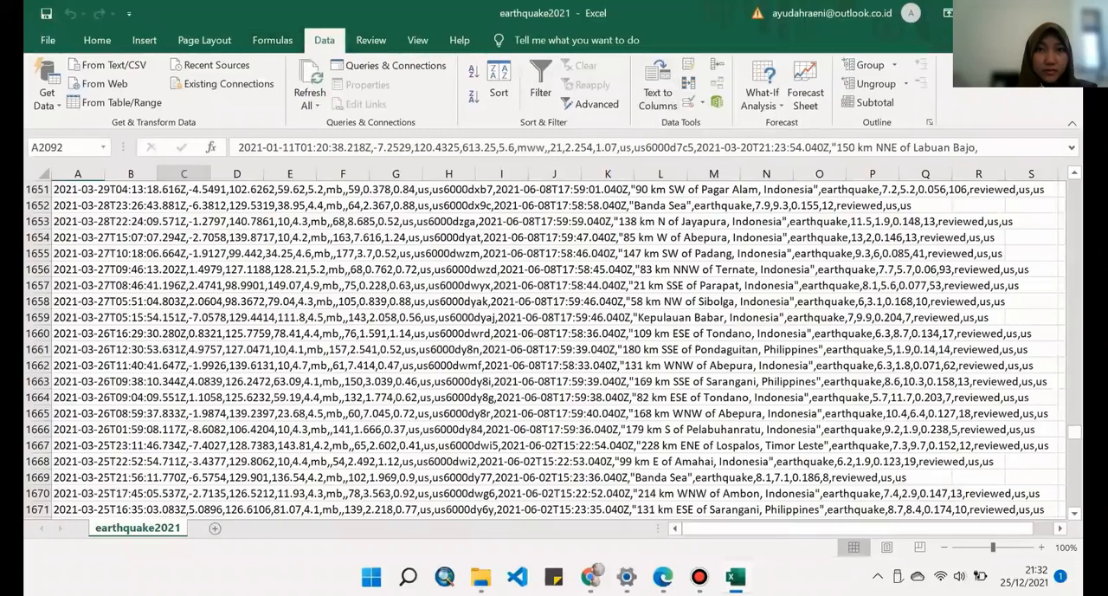
mouse_move(179, 528)
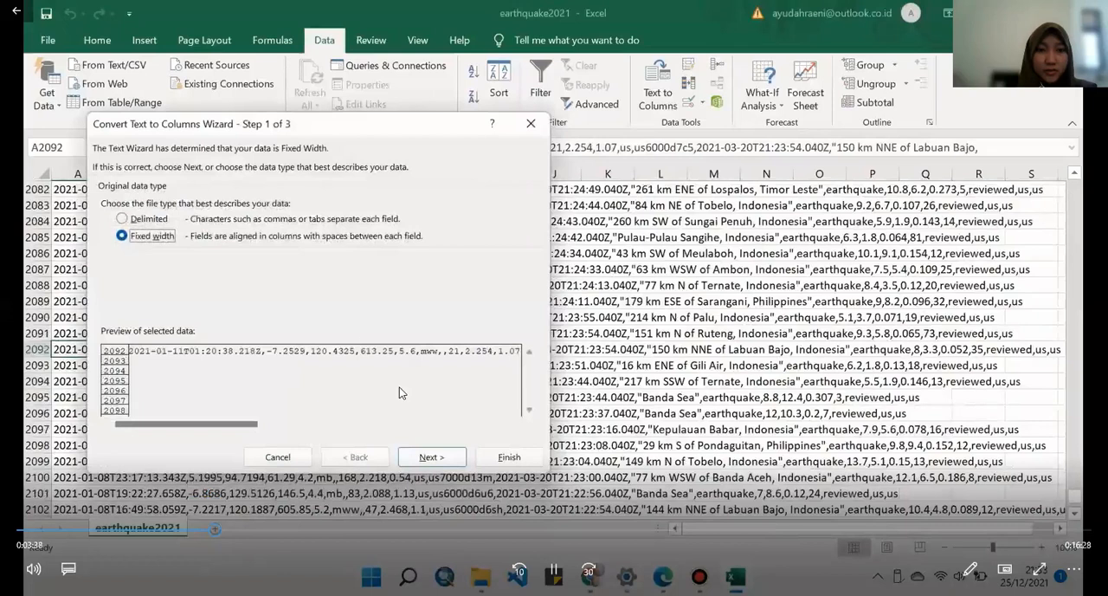
left_click(229, 524)
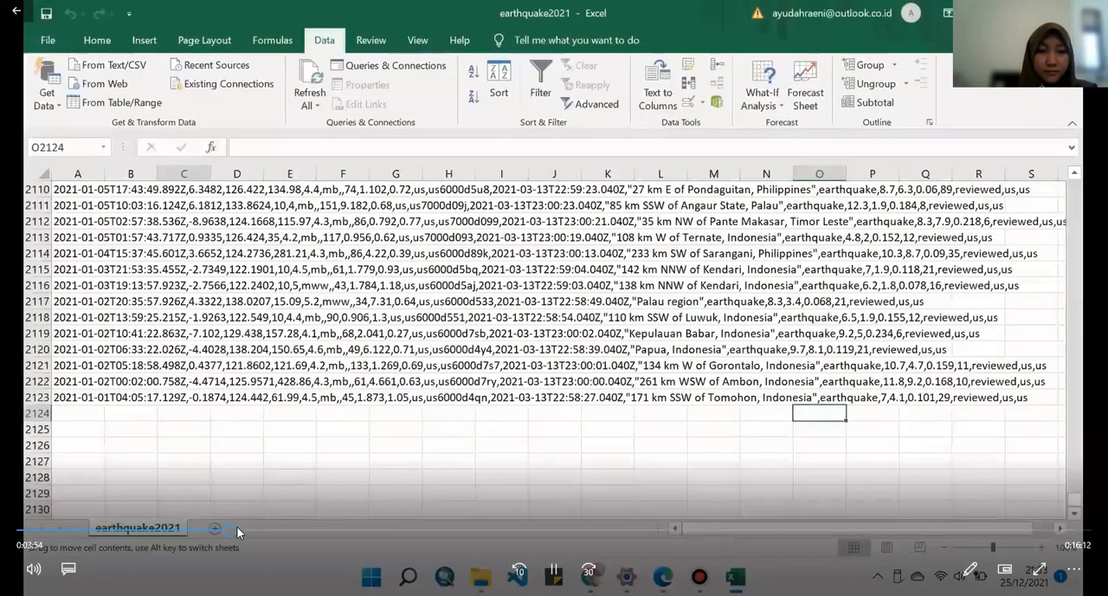
left_click(241, 528)
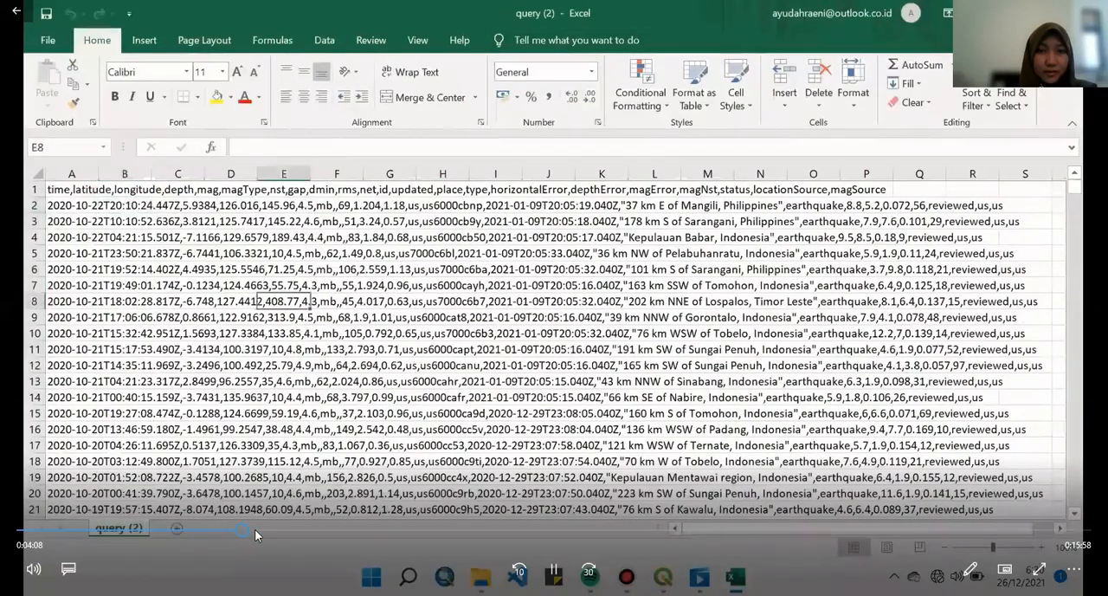
left_click(251, 528)
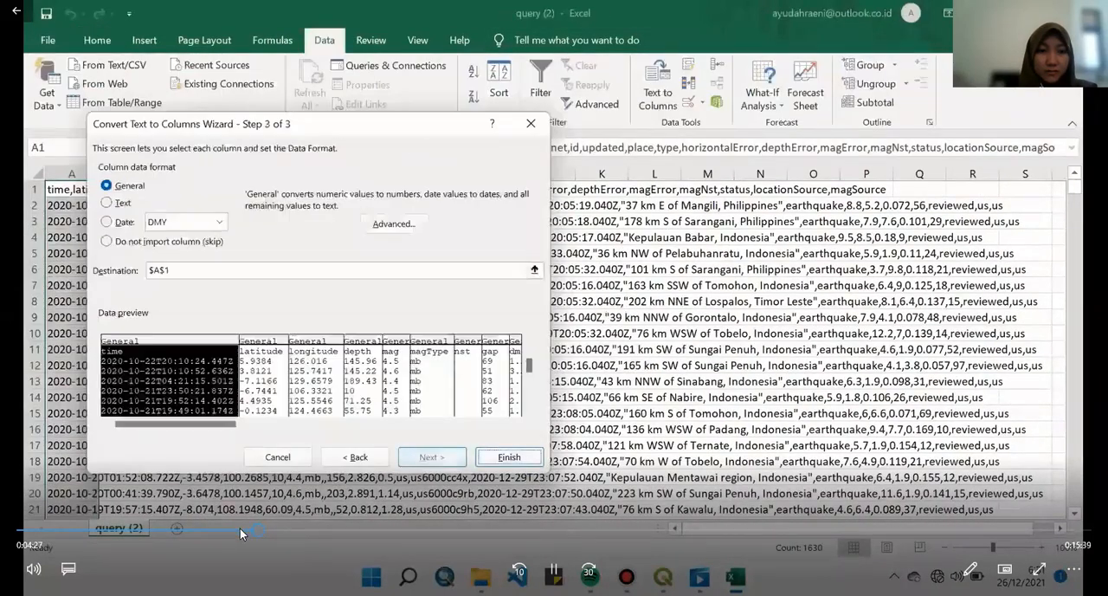
left_click(239, 528)
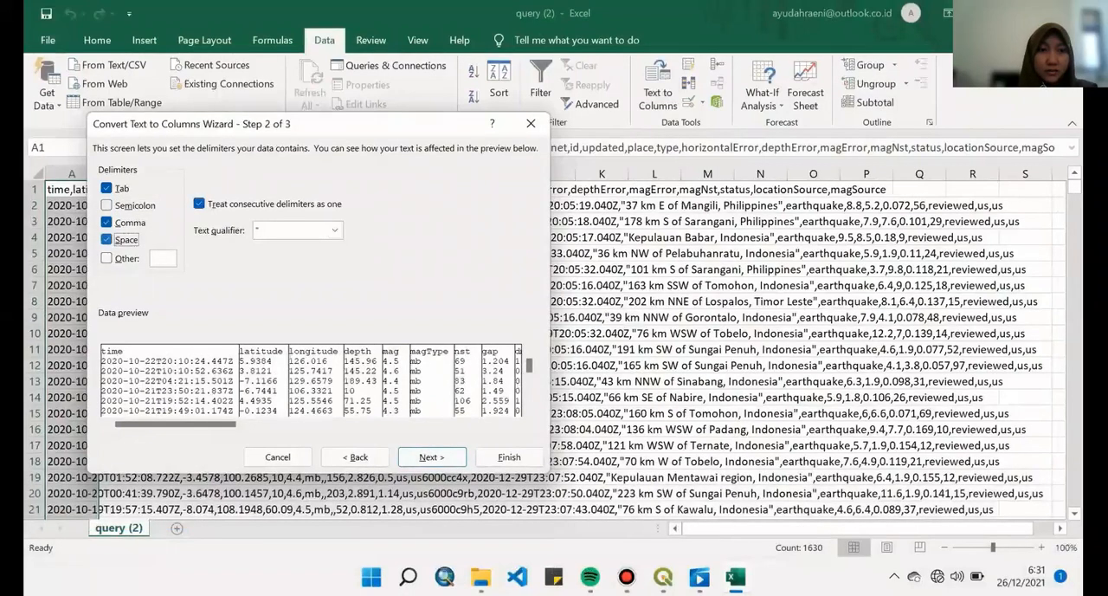
- Split the column A text into separate columns using tab, comma and space delimiters, treating consecutive delimiters as one
left_click(432, 457)
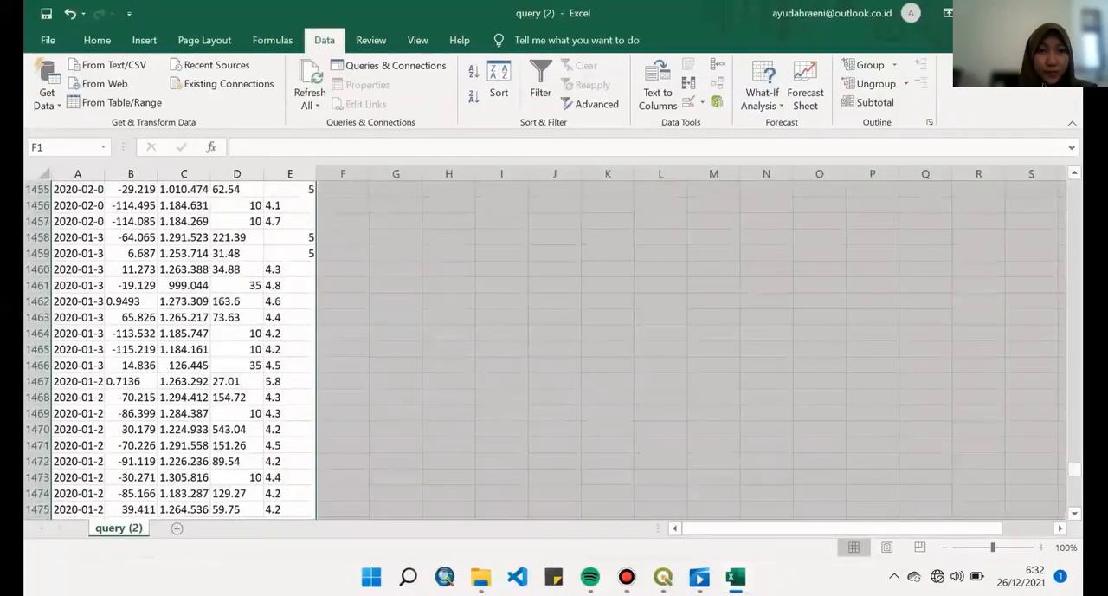
left_click_drag(1075, 255, 1074, 186)
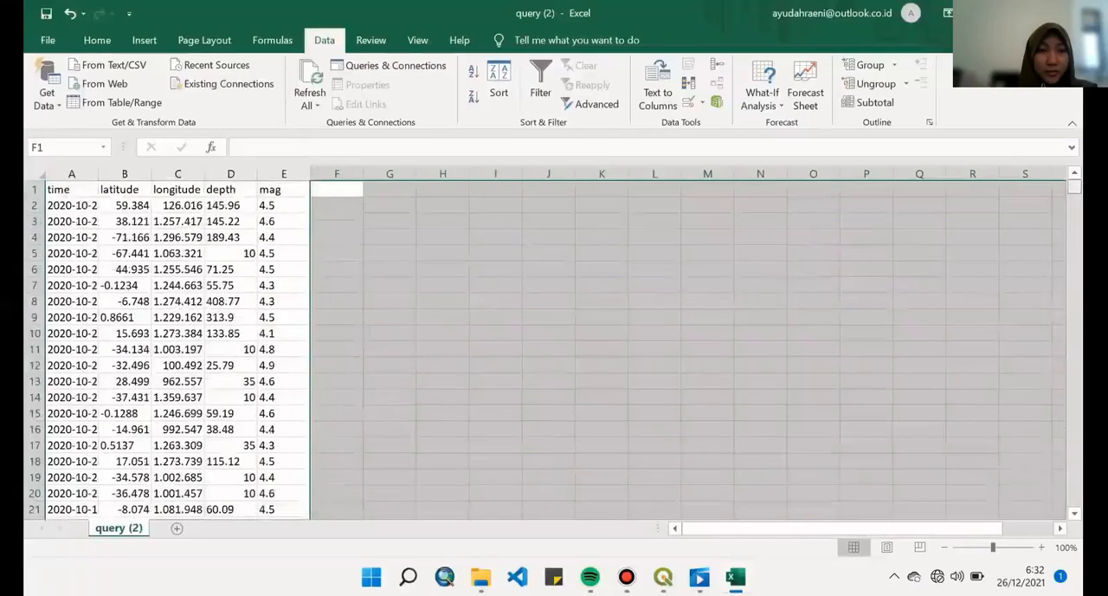
left_click(125, 238)
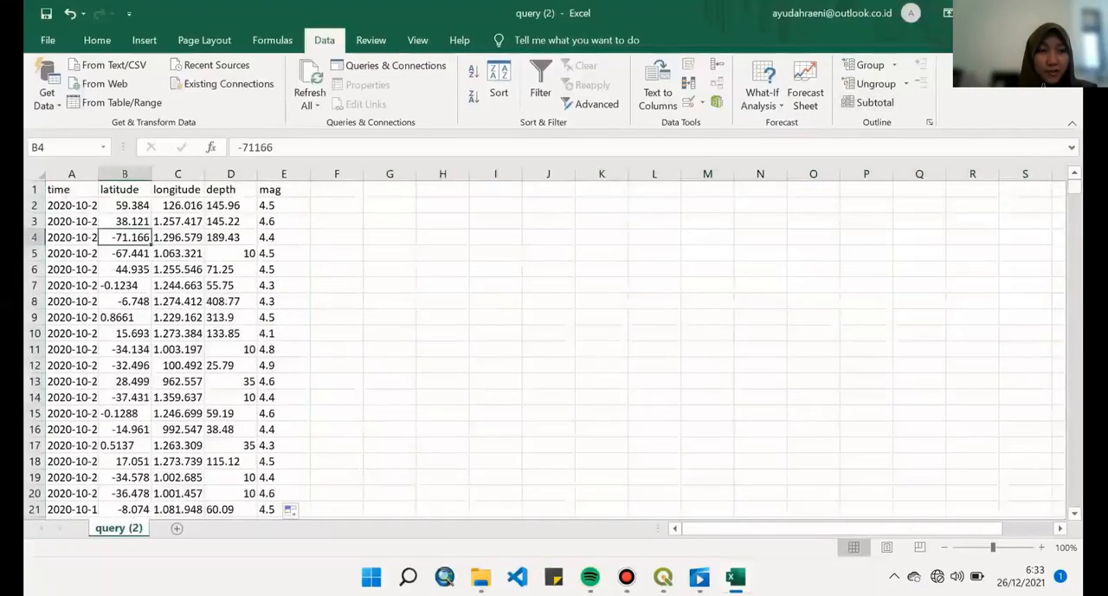
- Select the entire earthquake data table and set its font to Times New Roman, size 9
left_click(72, 189)
key("ctrl+shift+End")
left_click(71, 189)
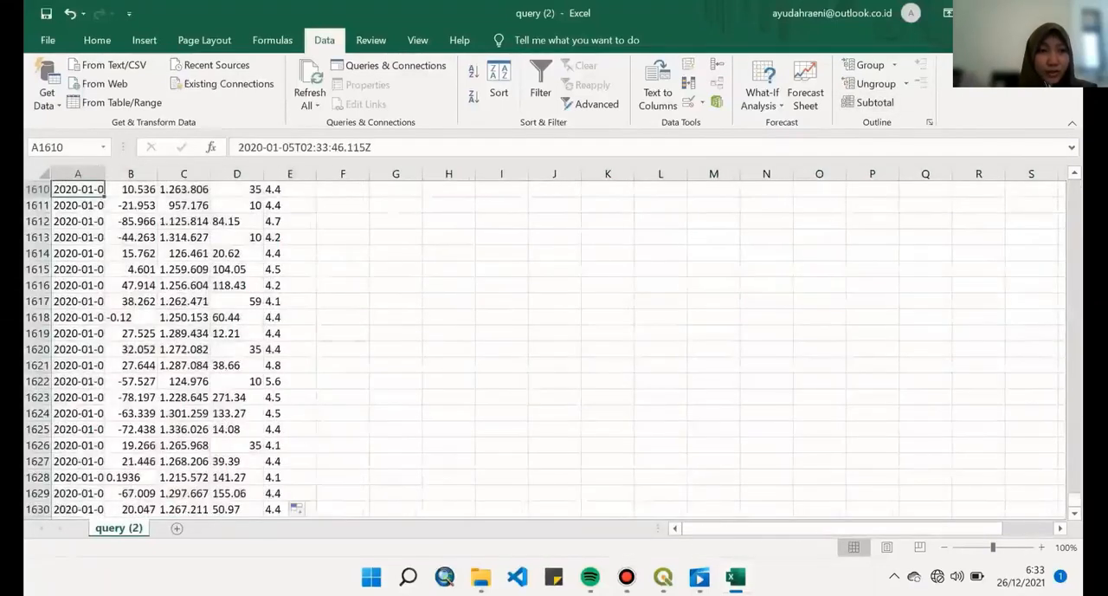
scroll(554, 349, "up", 20)
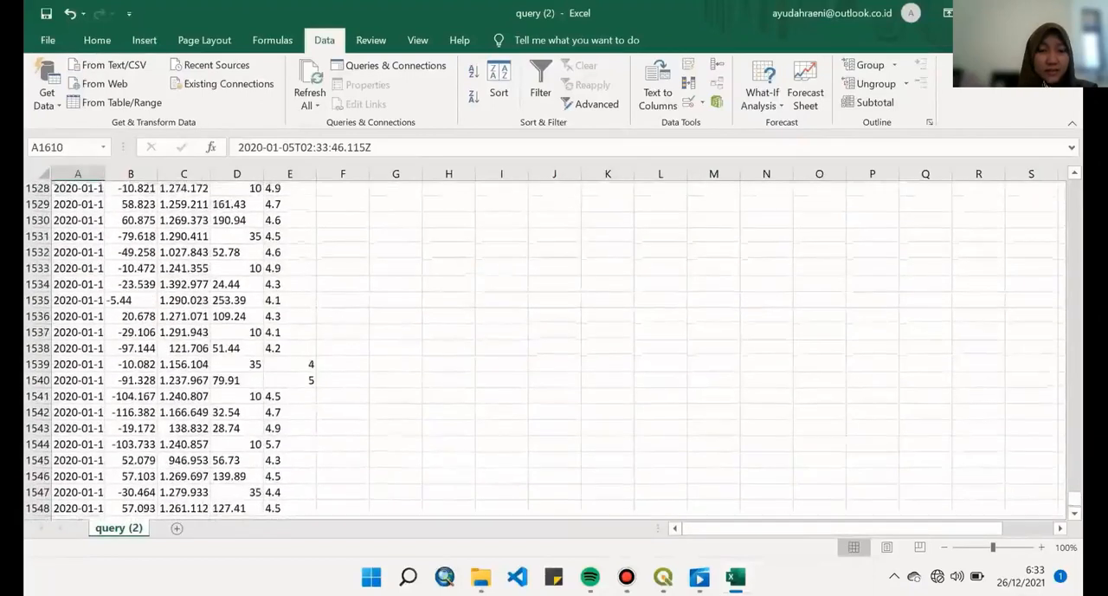
key("ctrl+a")
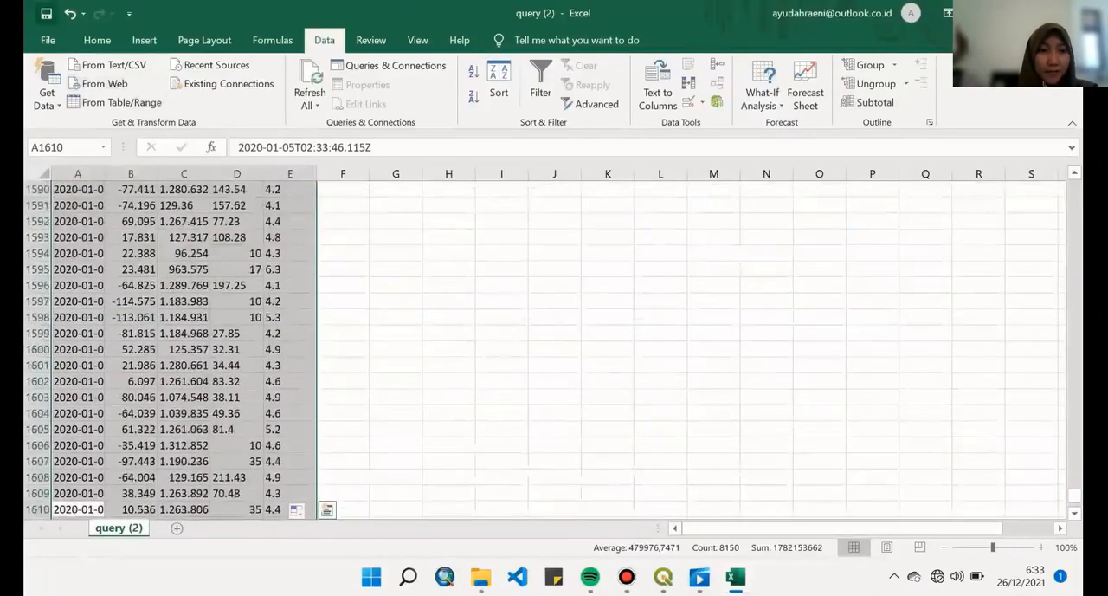
left_click(97, 40)
left_click(145, 72)
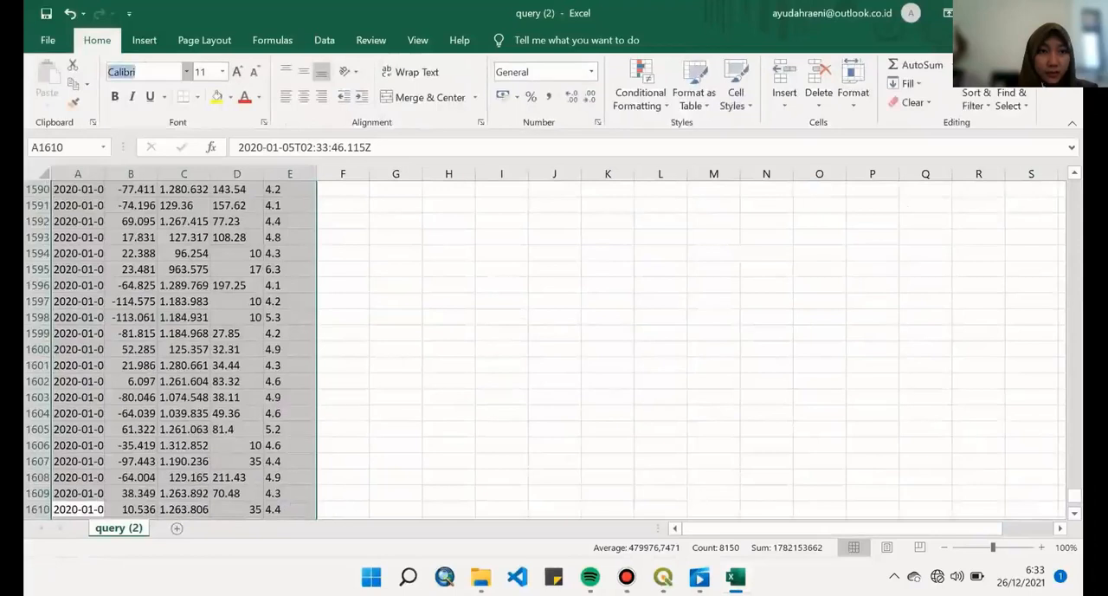
type("Times New Roma")
key("Return")
left_click(253, 72)
left_click(253, 72)
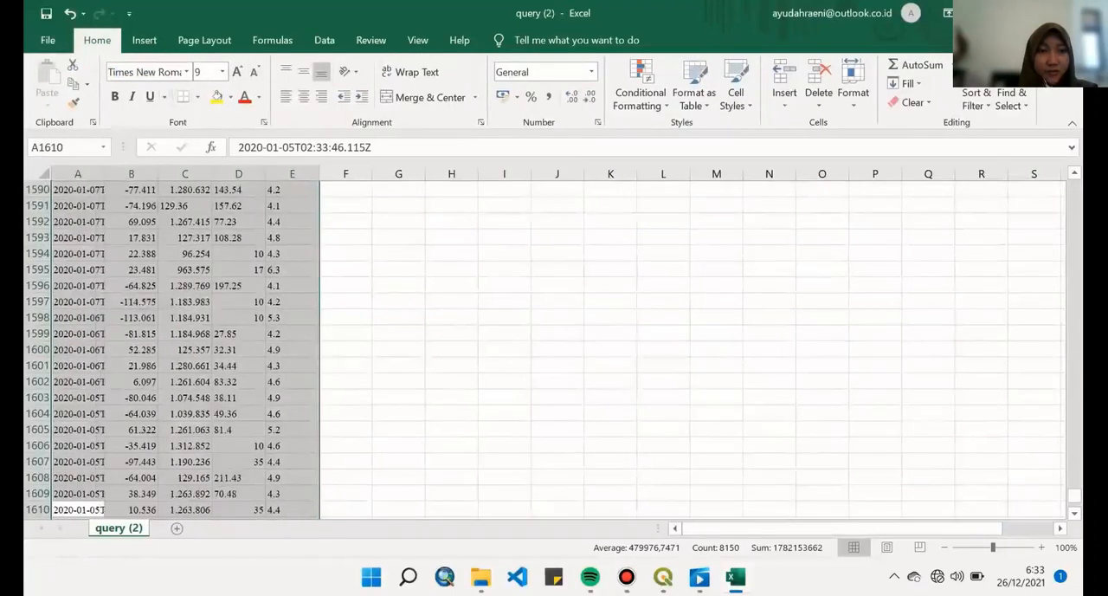
- Center the contents of the selected data table both vertically and horizontally
left_click(304, 71)
left_click(304, 96)
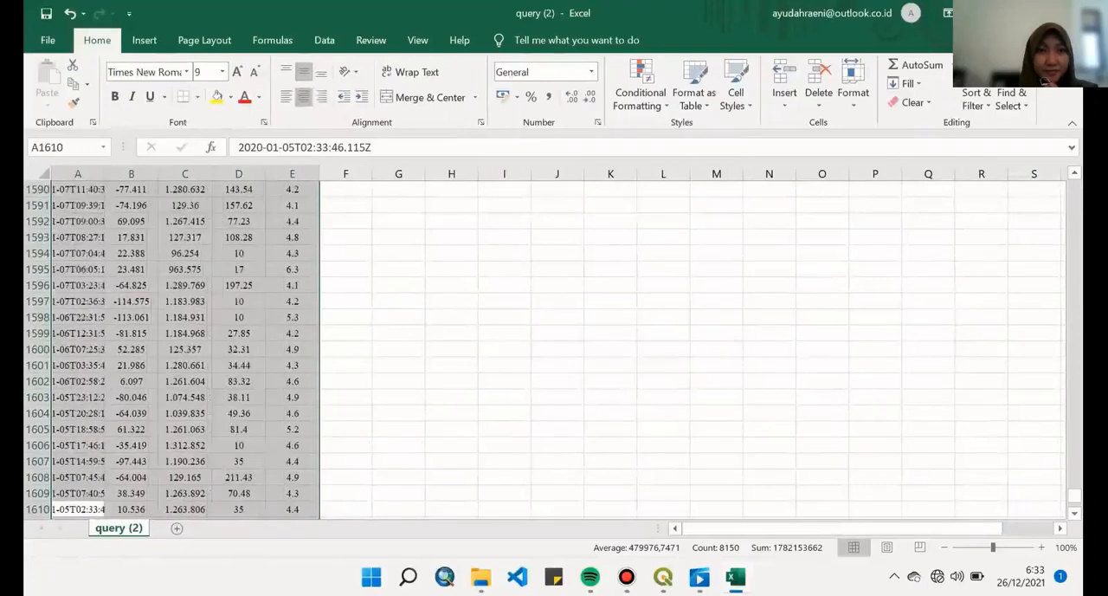
left_click_drag(1075, 495, 1075, 187)
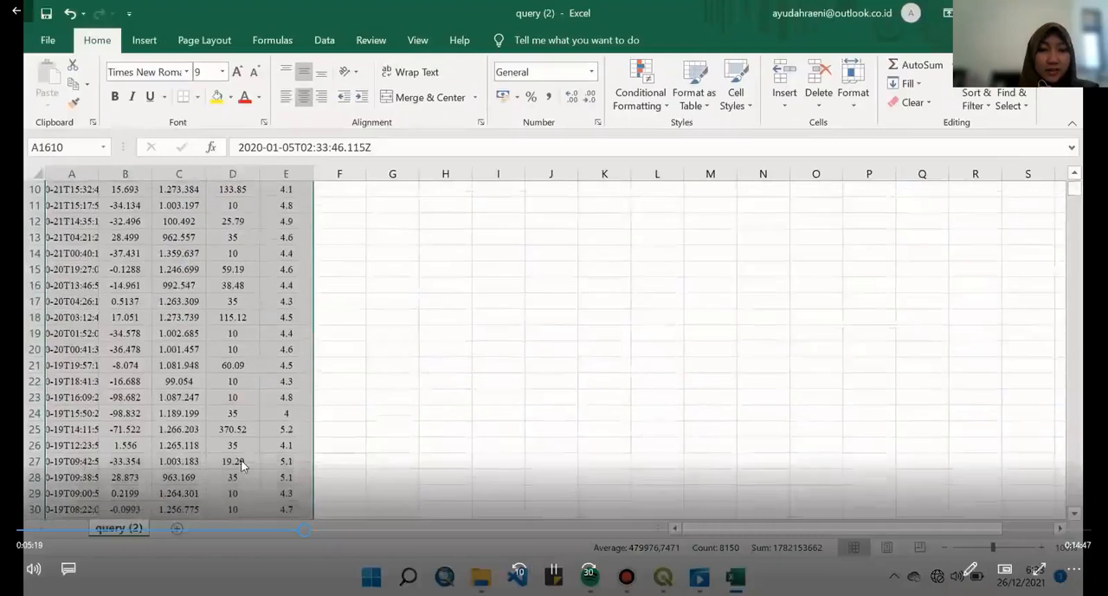
left_click(321, 530)
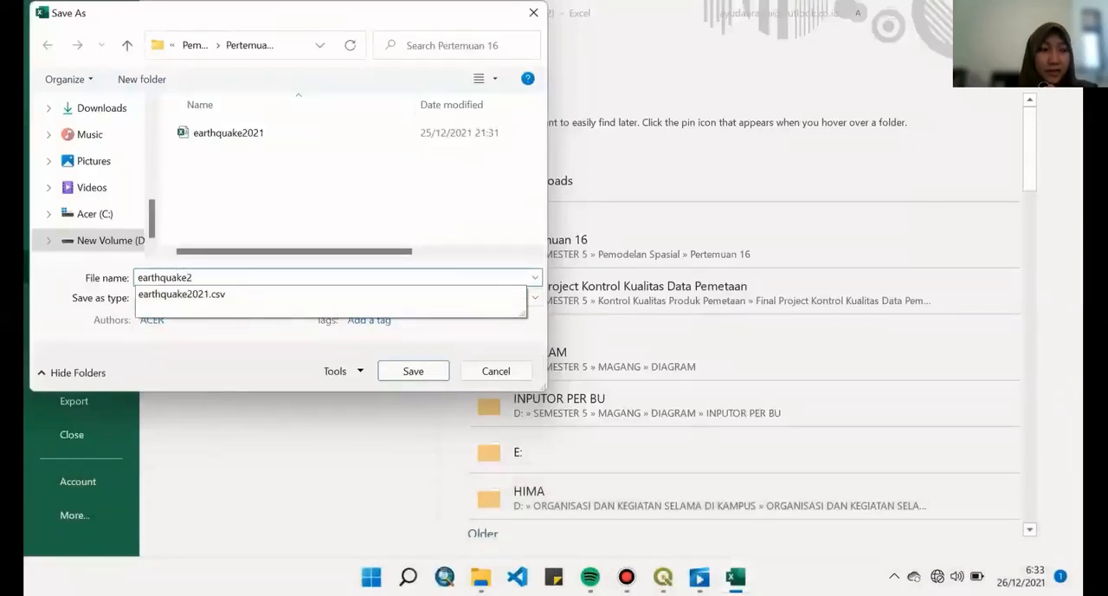
- Save the workbook as earthquake2021 in CSV UTF-8 (Comma delimited) format in Pertemuan 16, replacing the existing file
type("1")
key("Return")
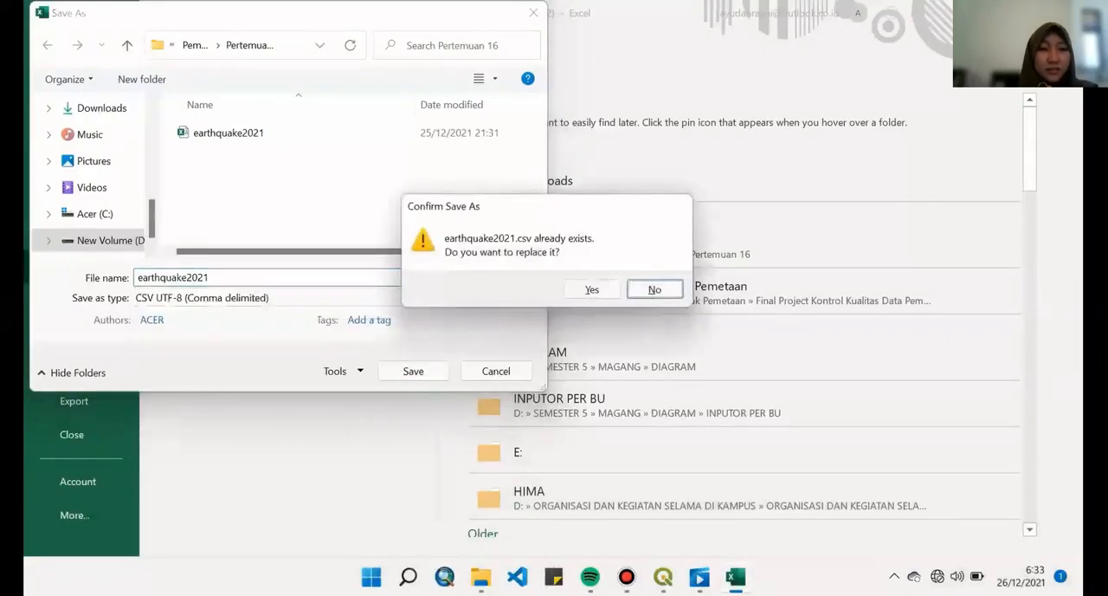
key("Left")
key("Return")
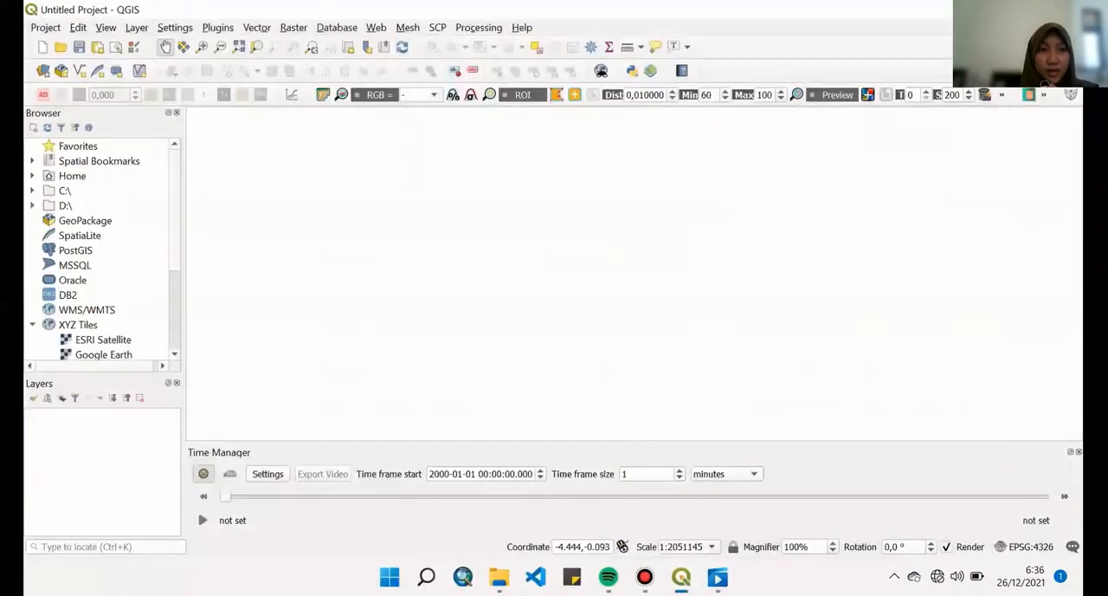
- In QGIS, check the details of TimeManager among the installed plugins and close the plugin manager
left_click(217, 27)
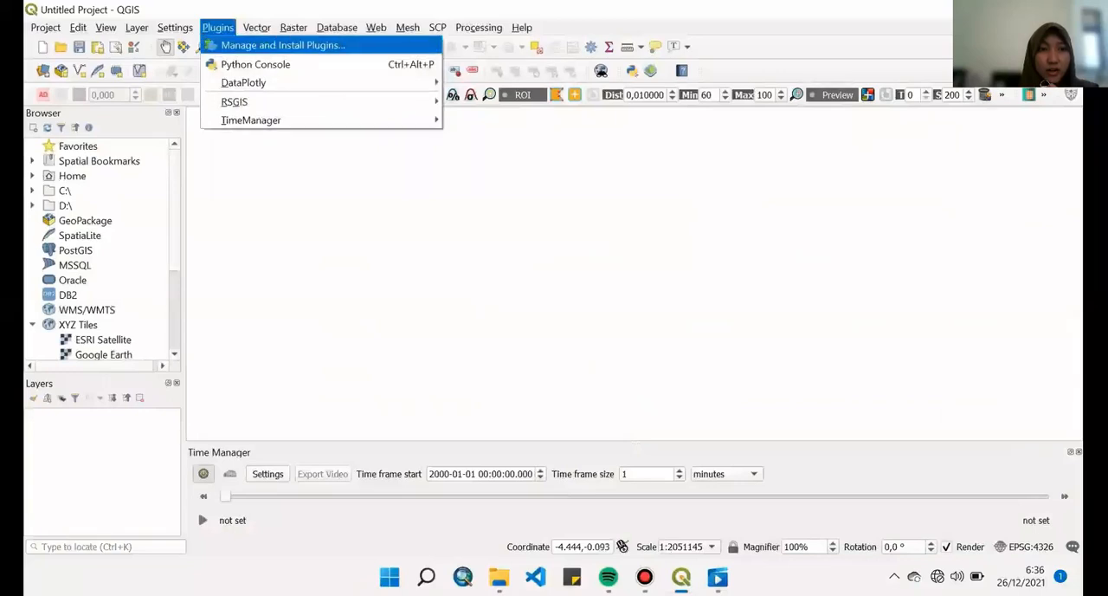
left_click(272, 42)
scroll(459, 303, "down", 1)
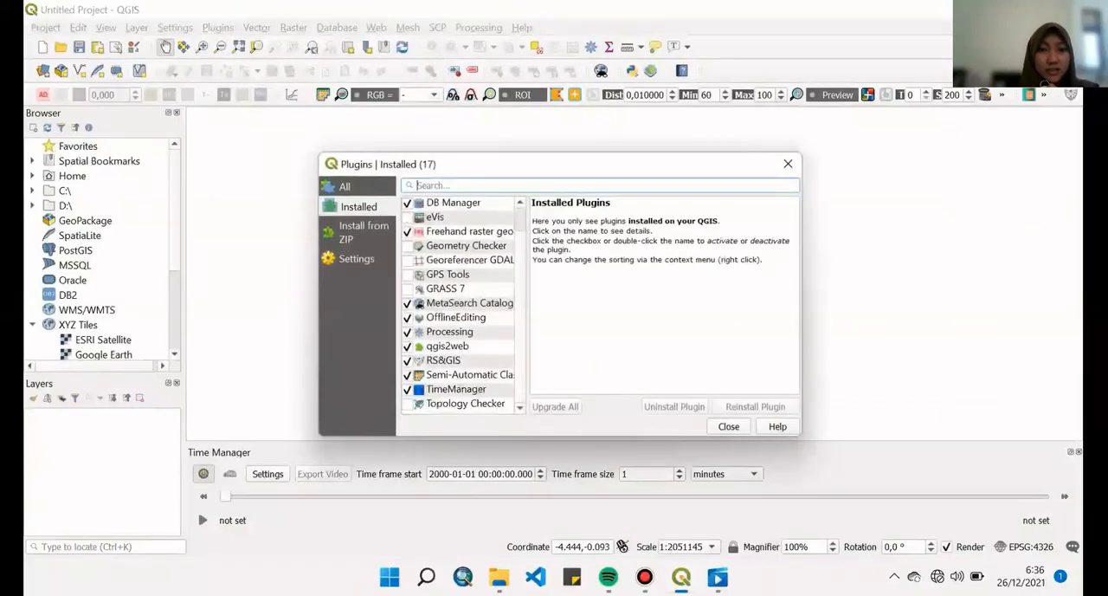
left_click(456, 389)
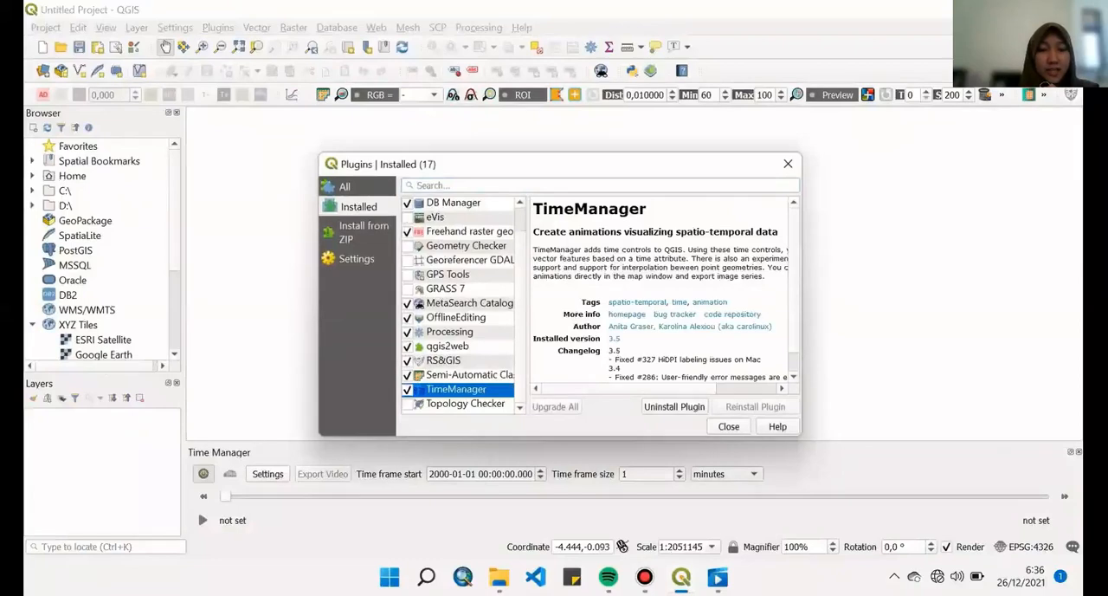
left_click(728, 426)
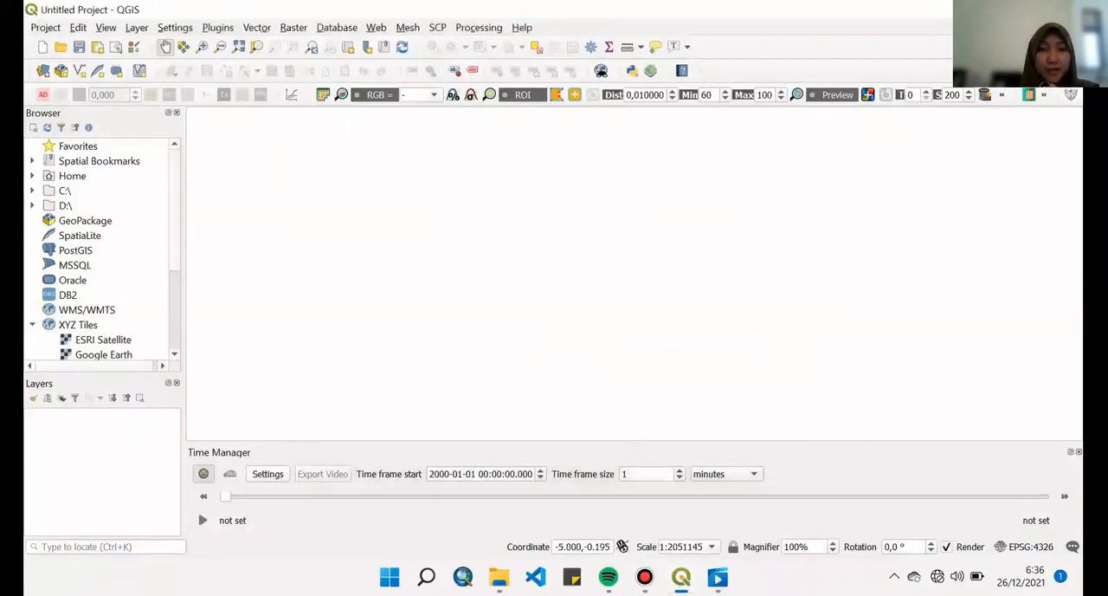
- Load earthquake2021.csv from D:\SEMESTER 5\Pemodelan Spasial\Pertemuan 16 as the delimited text source in the Data Source Manager
left_click(137, 26)
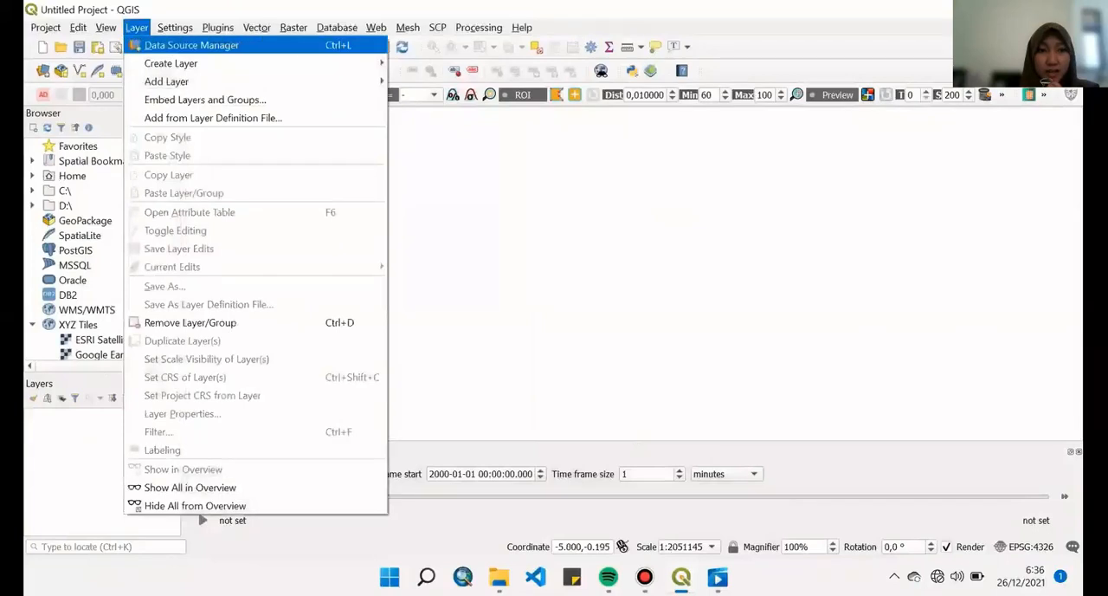
left_click(191, 45)
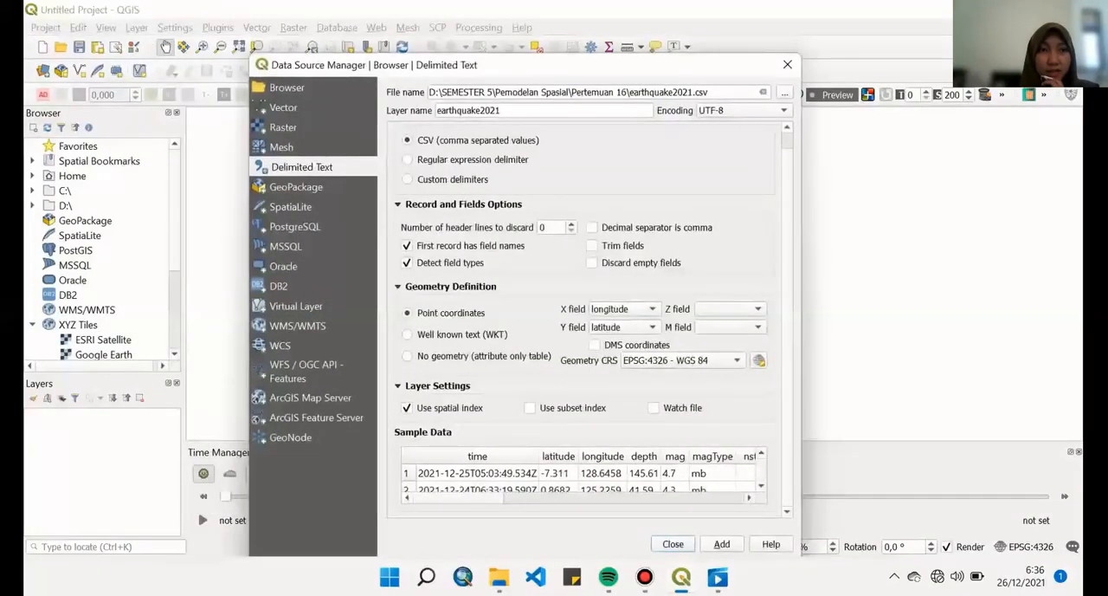
left_click(785, 92)
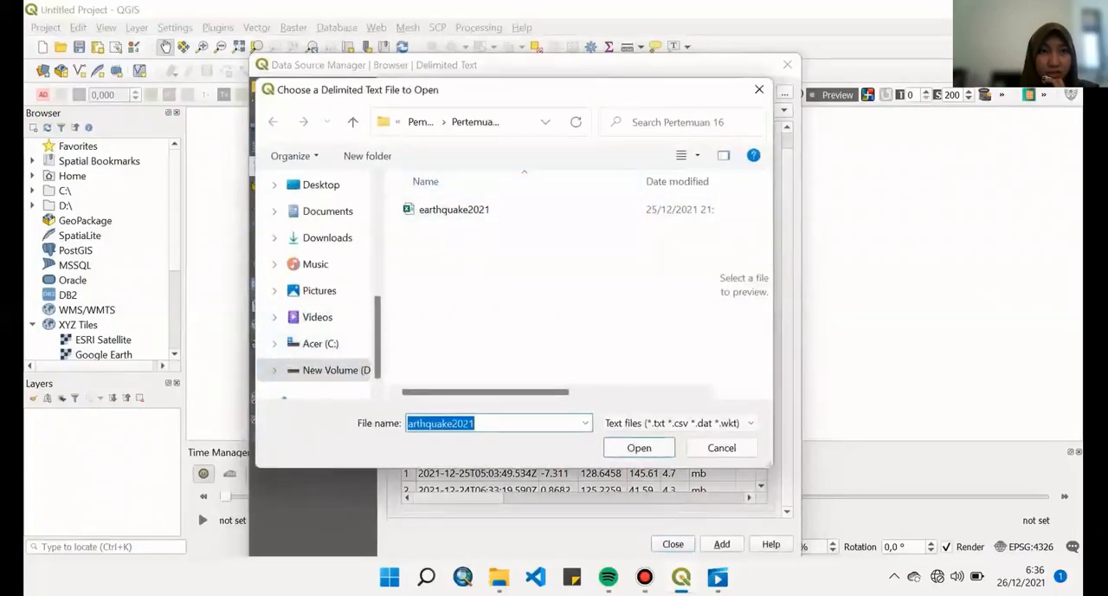
left_click(333, 369)
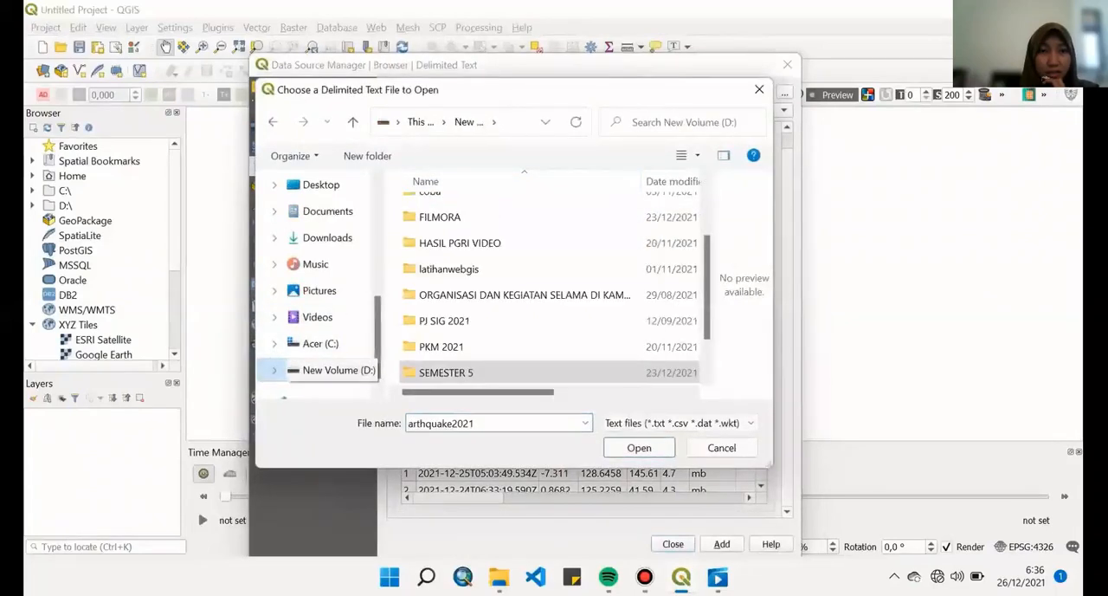
double_click(445, 367)
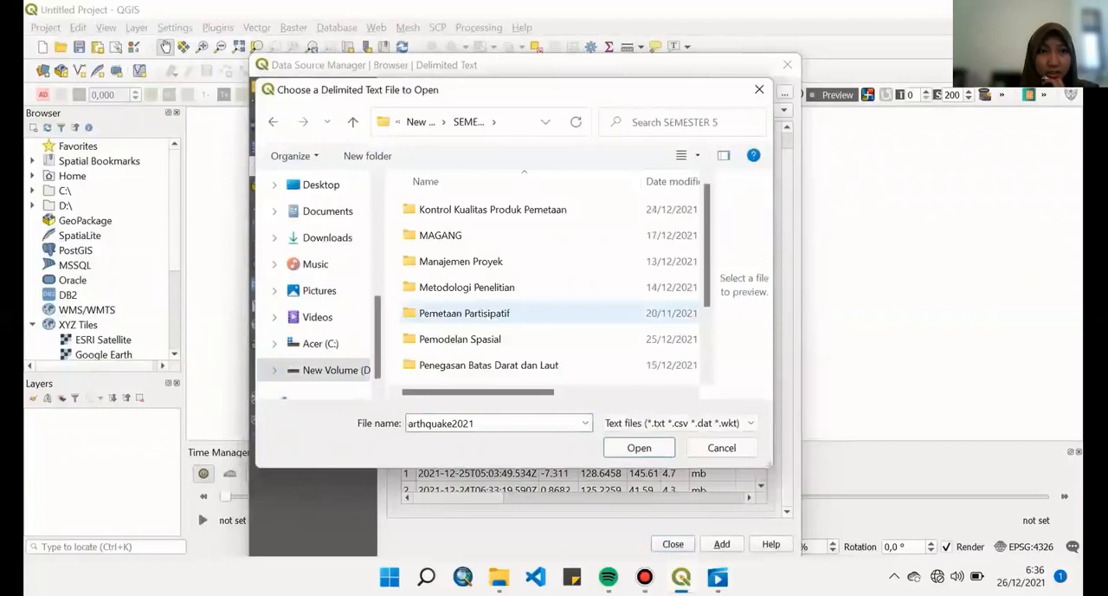
scroll(485, 320, "down", 3)
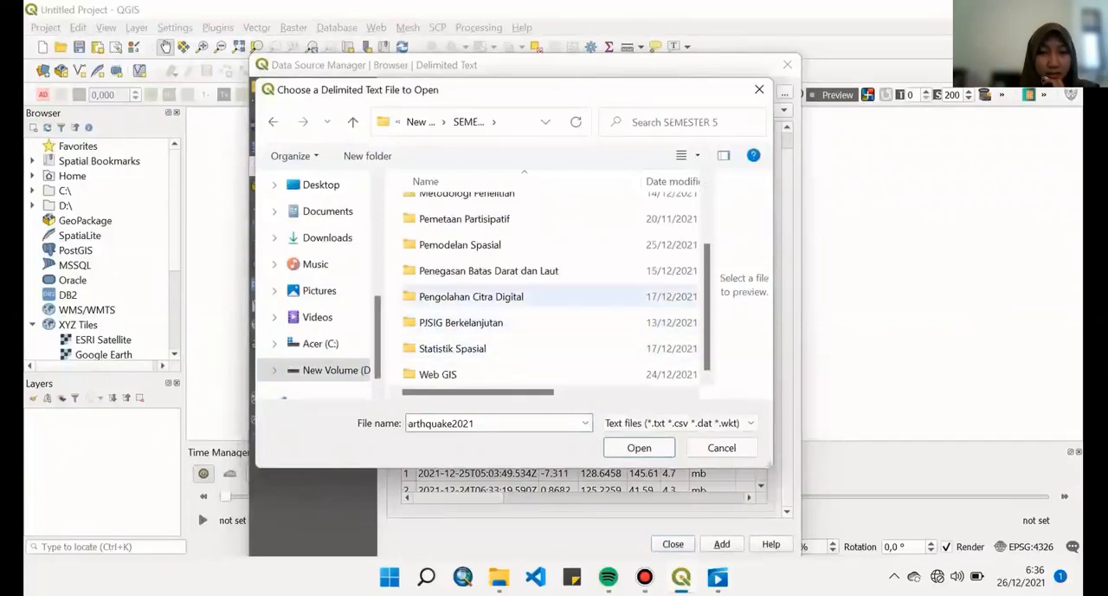
double_click(460, 252)
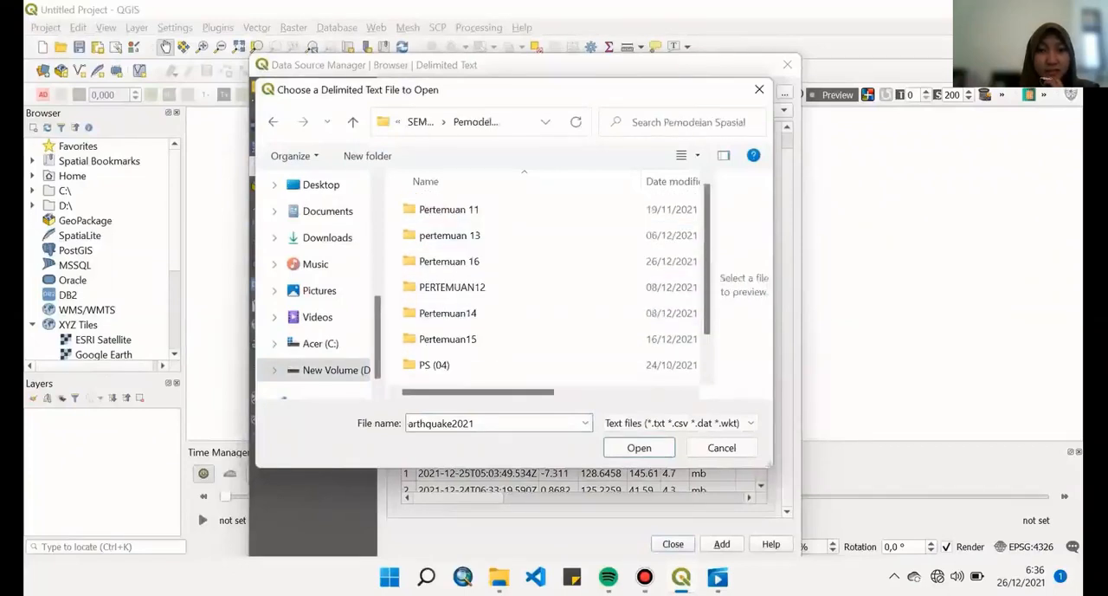
double_click(448, 261)
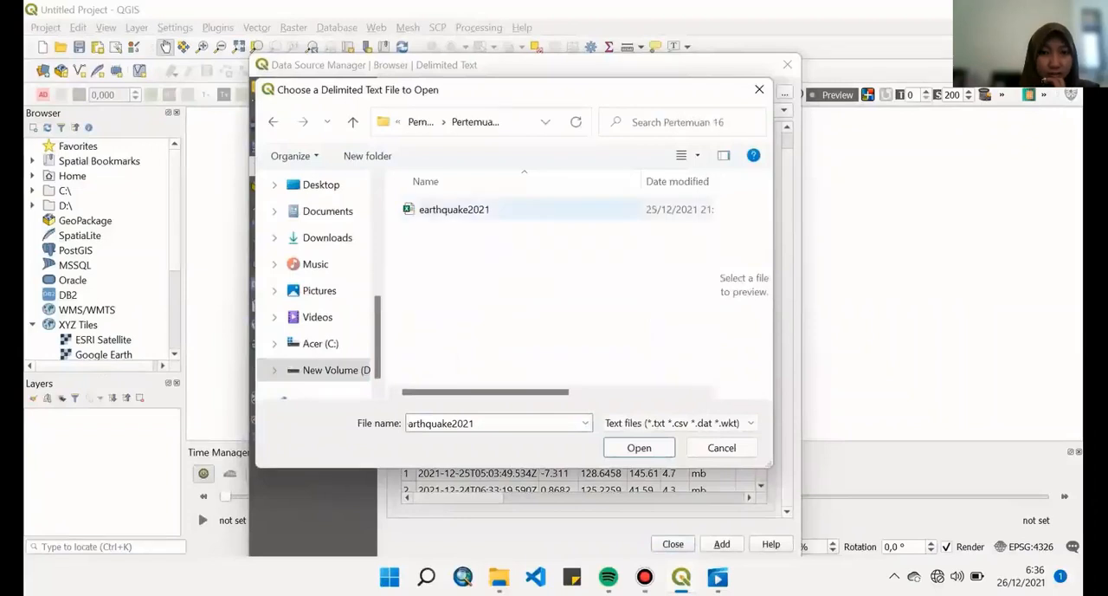
left_click(485, 209)
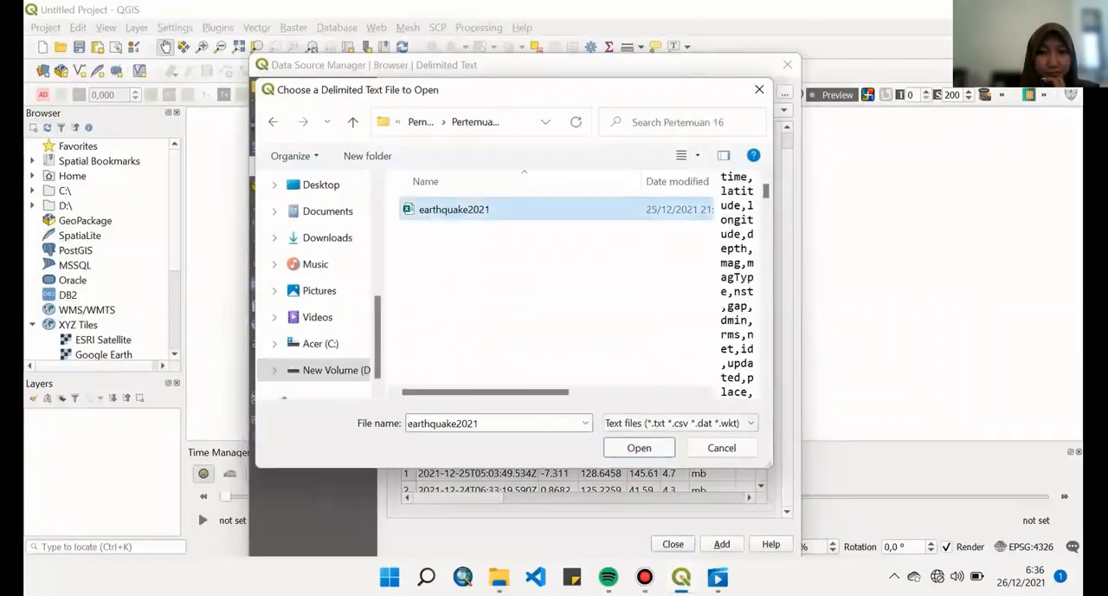
left_click(639, 448)
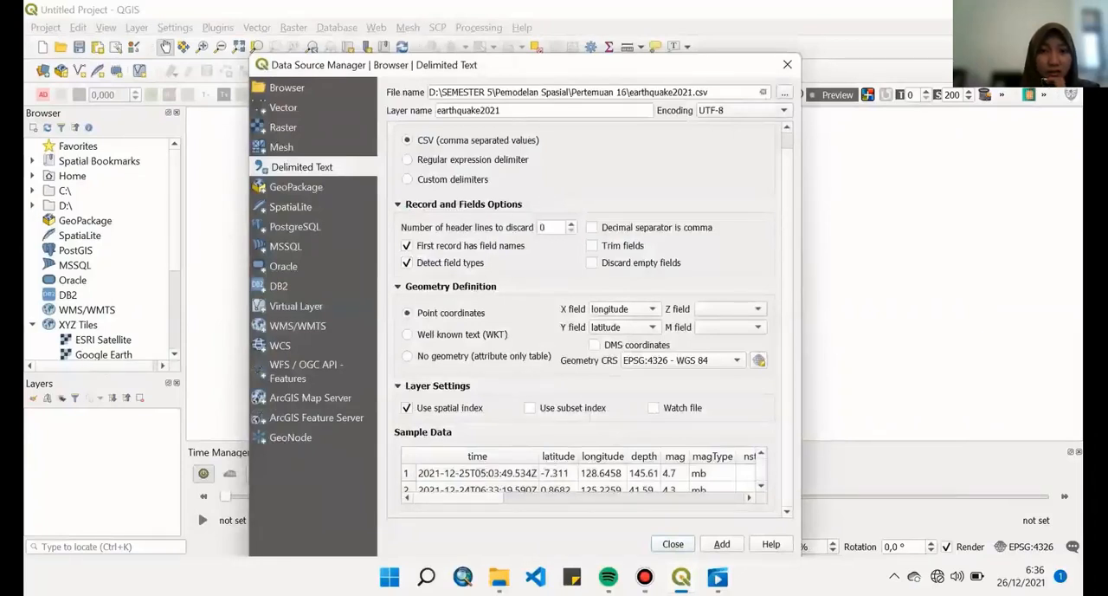
- Set the geometry CRS of the delimited text layer to Project CRS: EPSG:4326 - WGS 84
left_click(736, 360)
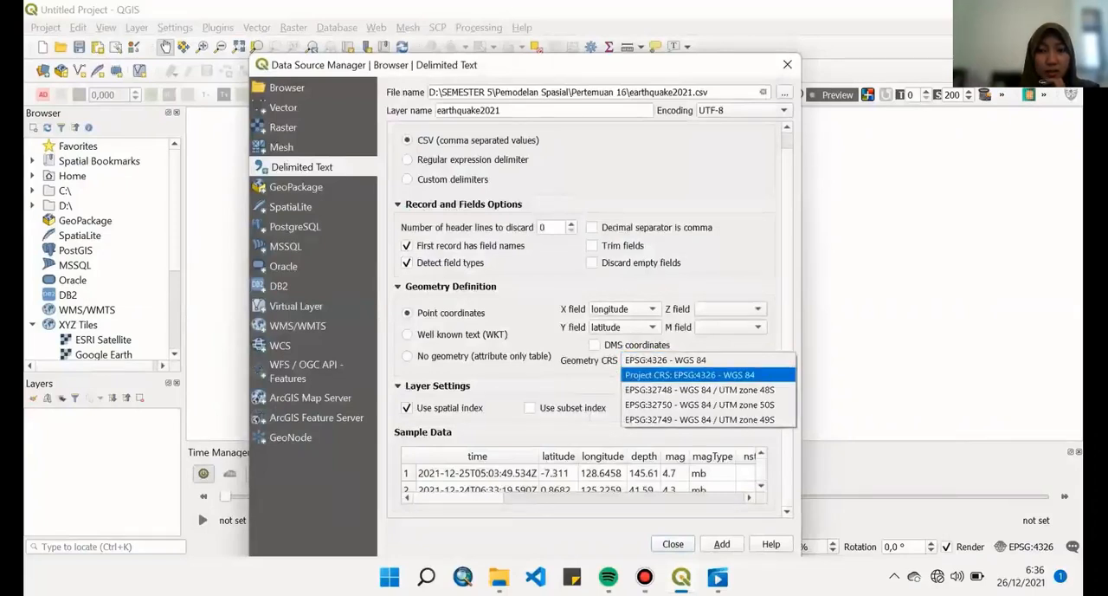
left_click(690, 375)
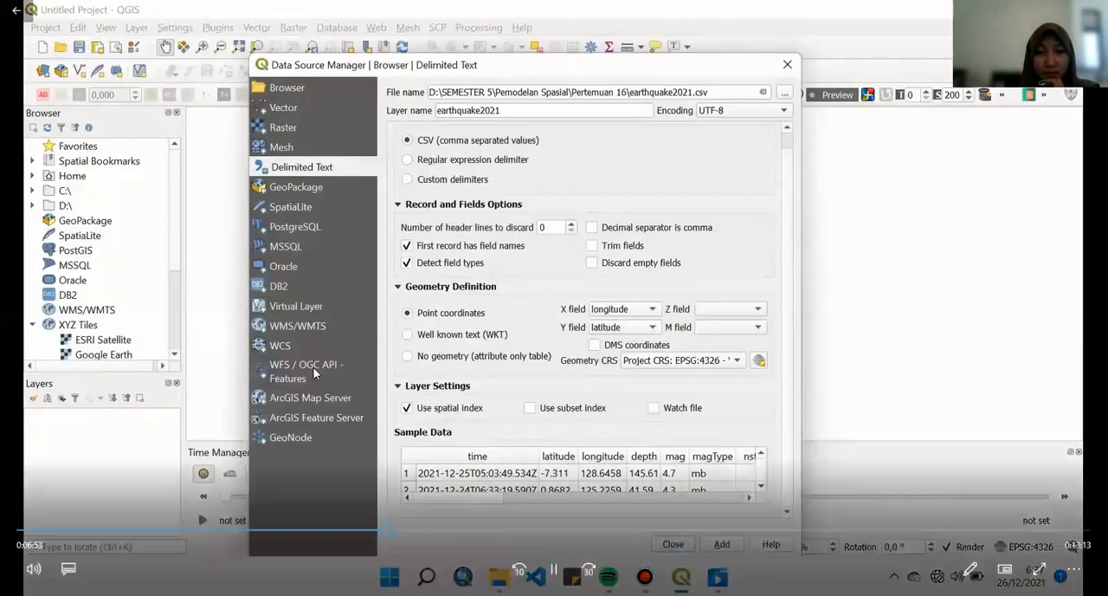
left_click(406, 532)
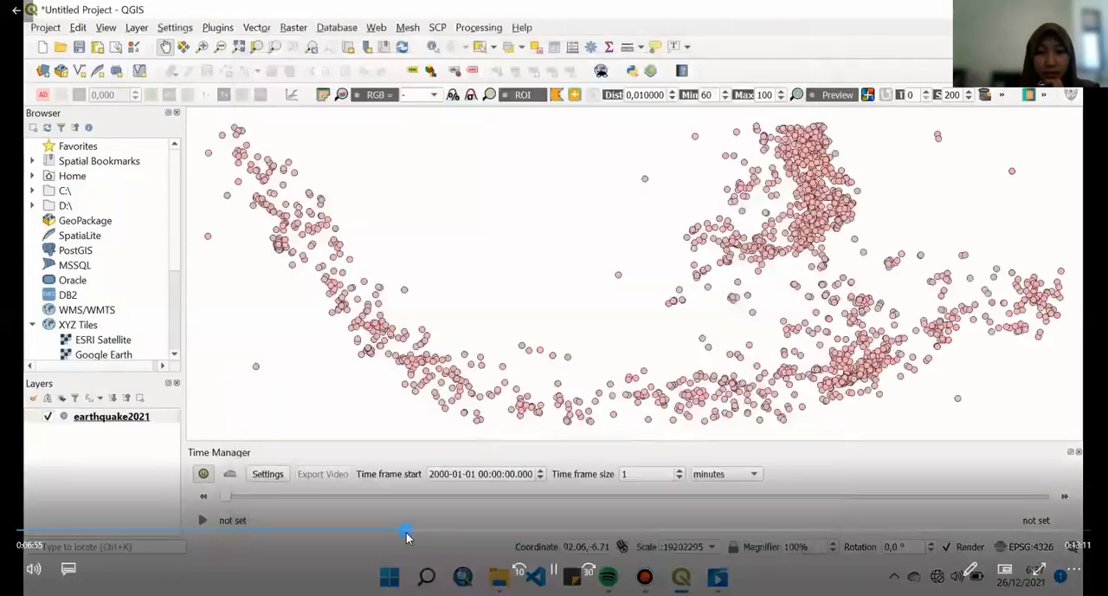
left_click(389, 530)
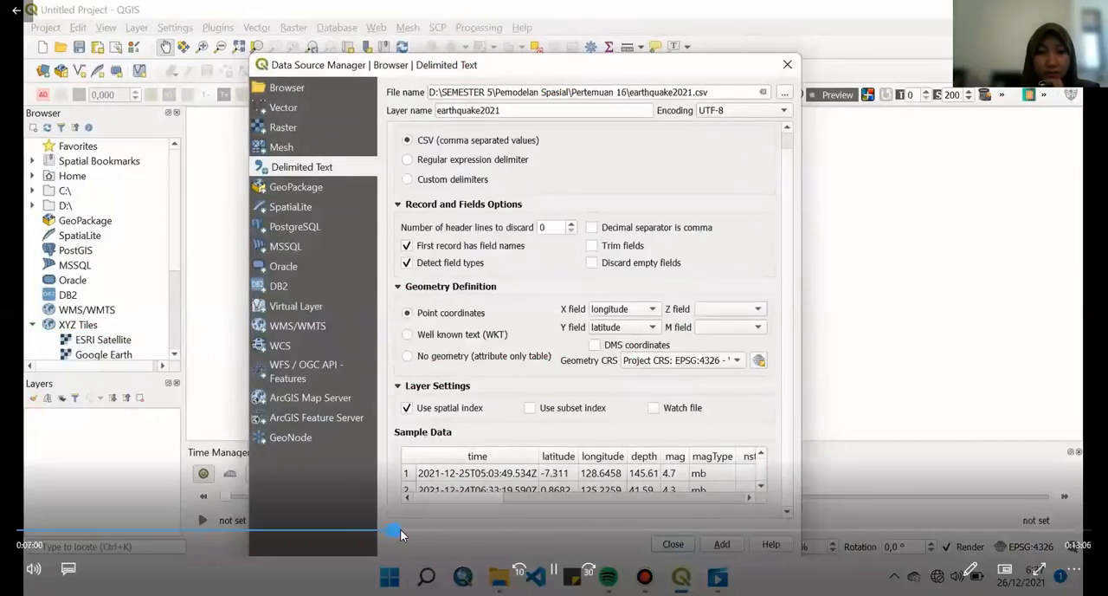
left_click(405, 530)
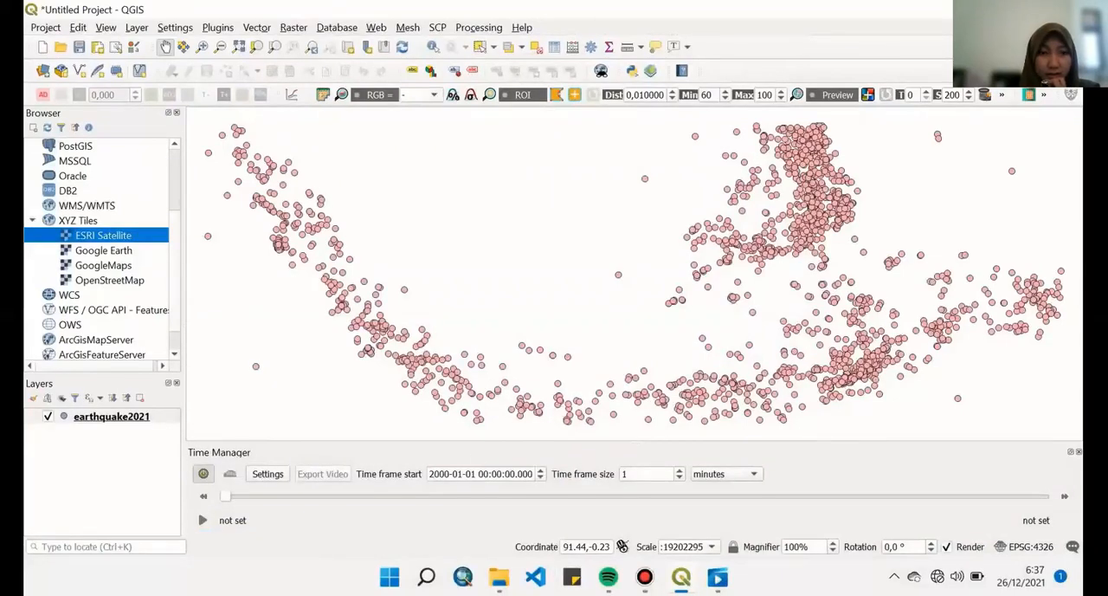
mouse_move(477, 460)
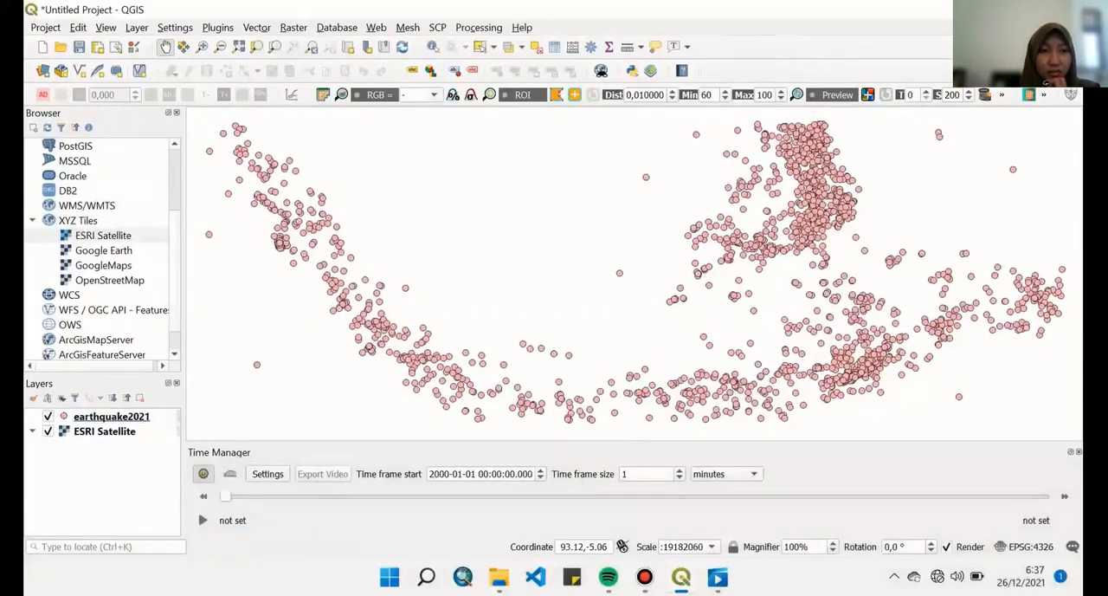
- Add the Google Earth tiles to the map, hide ESRI Satellite, and place Google Earth beneath the earthquake2021 points
left_click(104, 250)
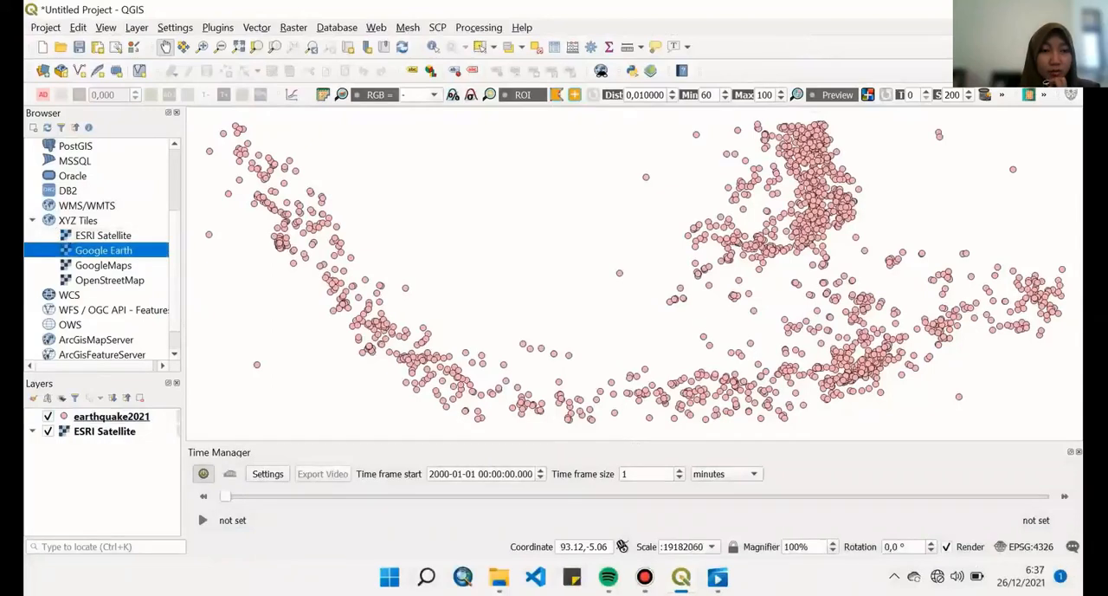
double_click(104, 250)
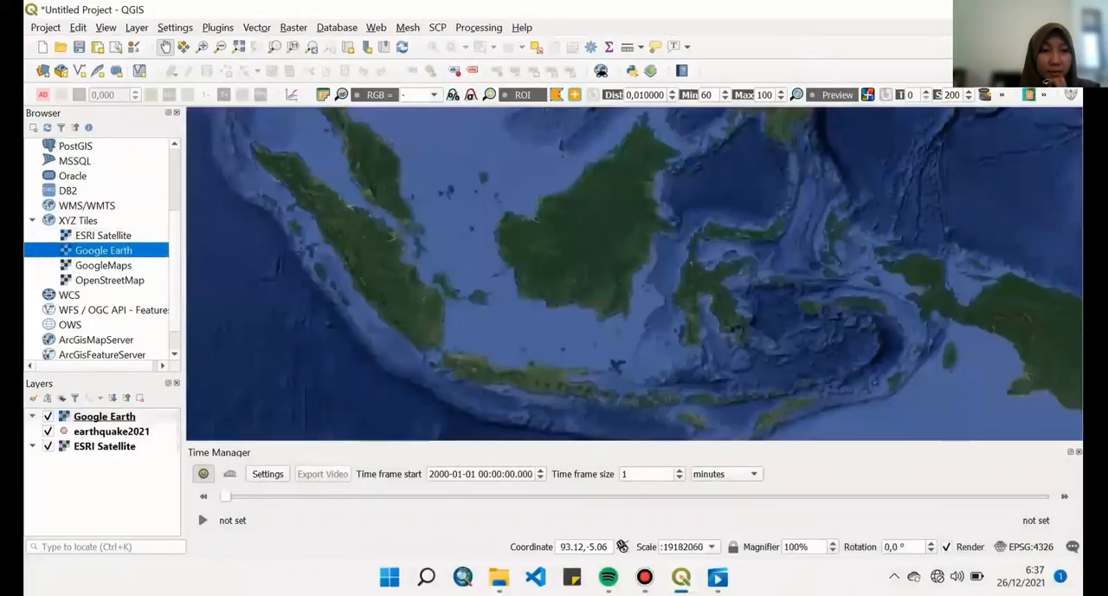
left_click(104, 446)
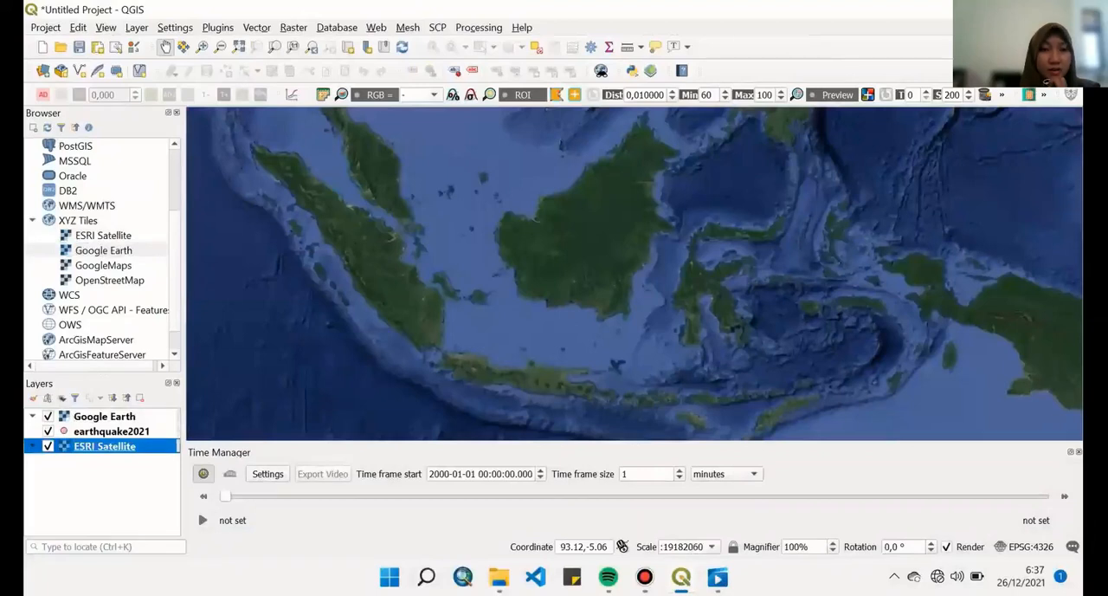
left_click(48, 446)
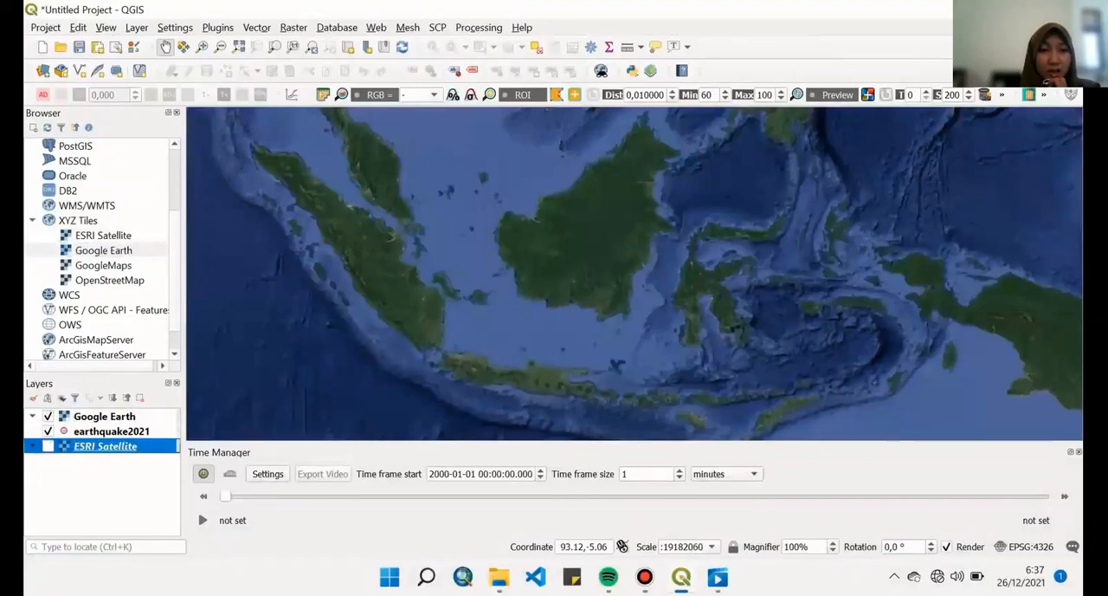
left_click_drag(104, 416, 103, 438)
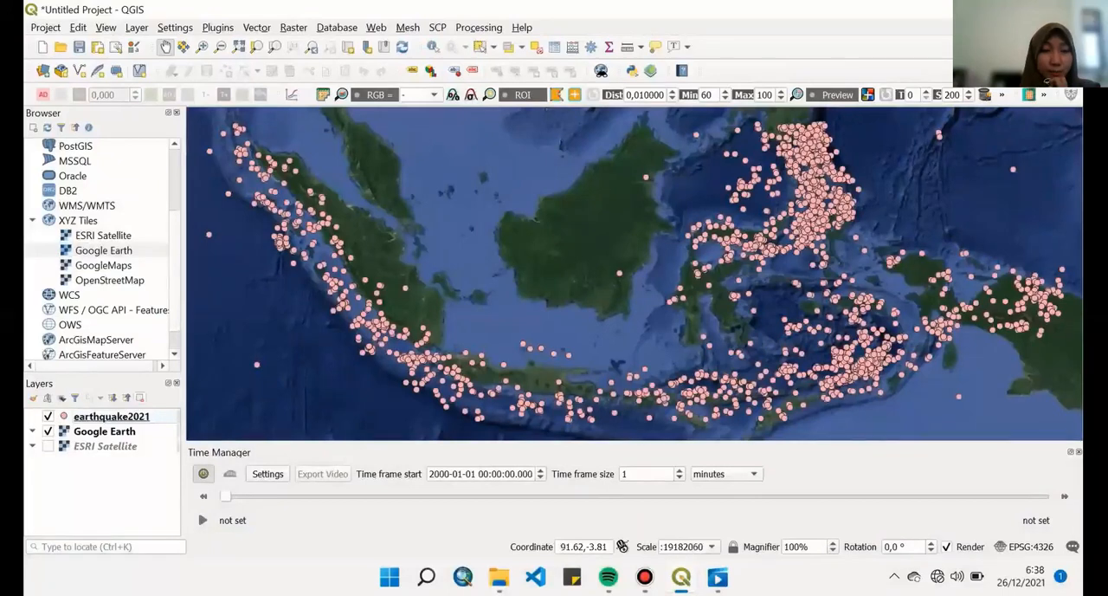
- Style the earthquake2021 layer with Graduated symbology, a legend precision of 2 and the Size method
right_click(136, 416)
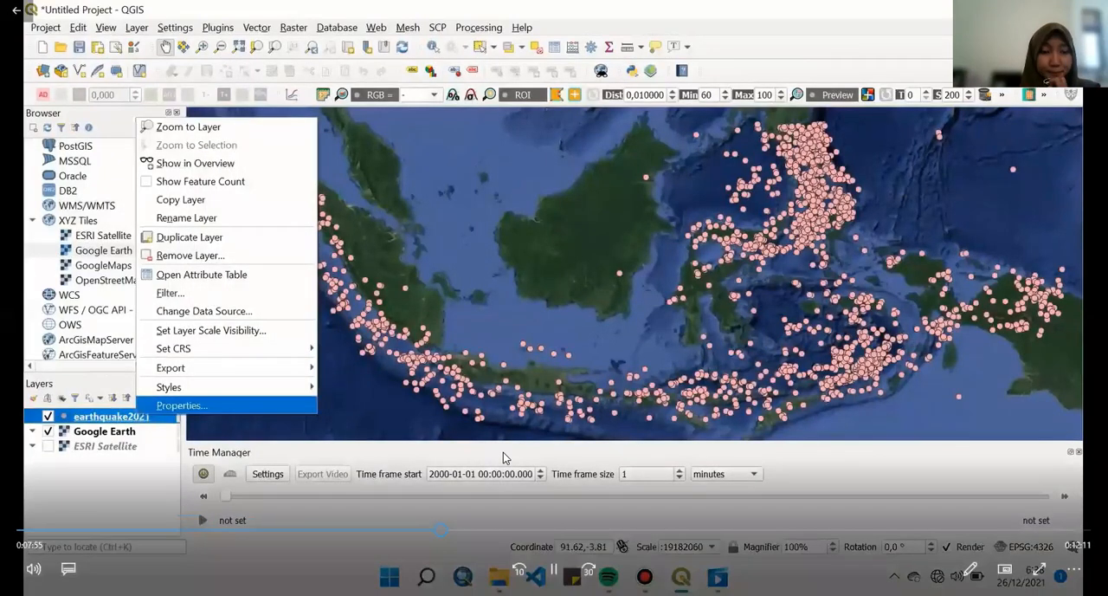
key("Return")
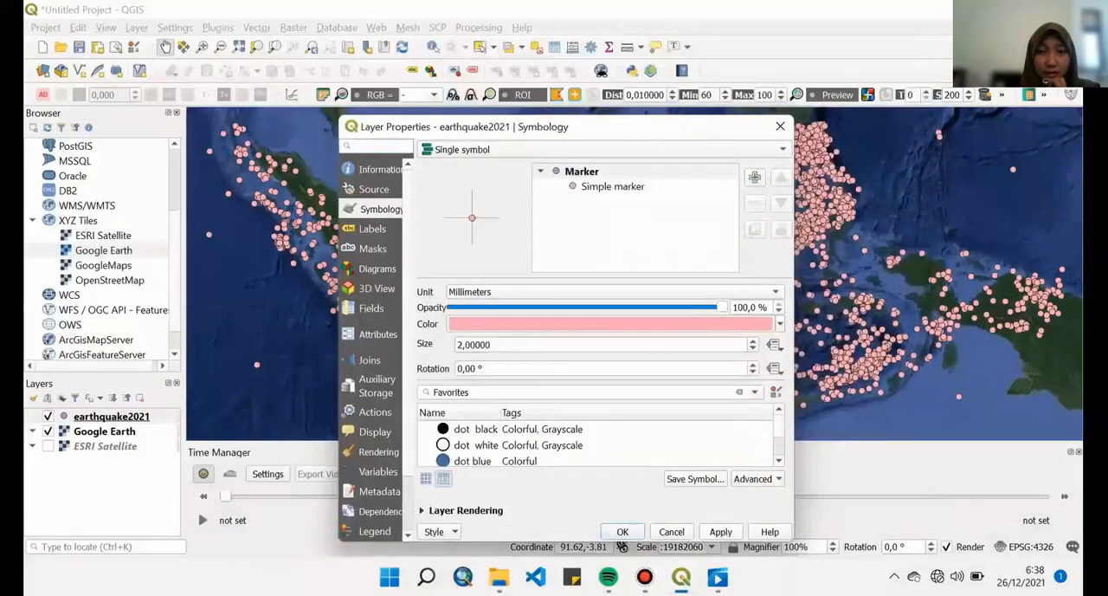
left_click(762, 150)
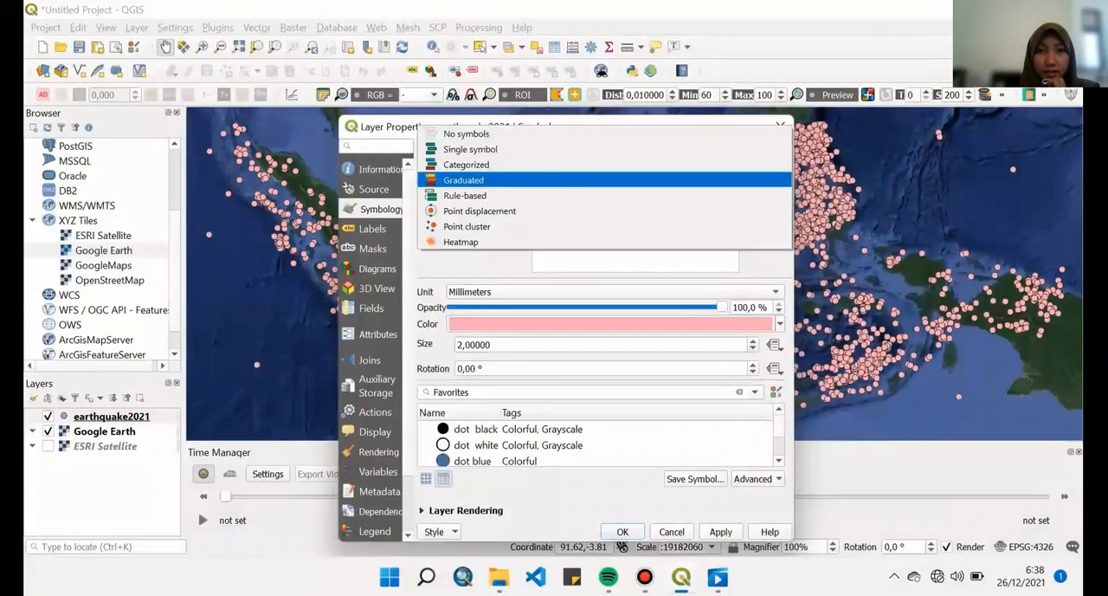
left_click(464, 180)
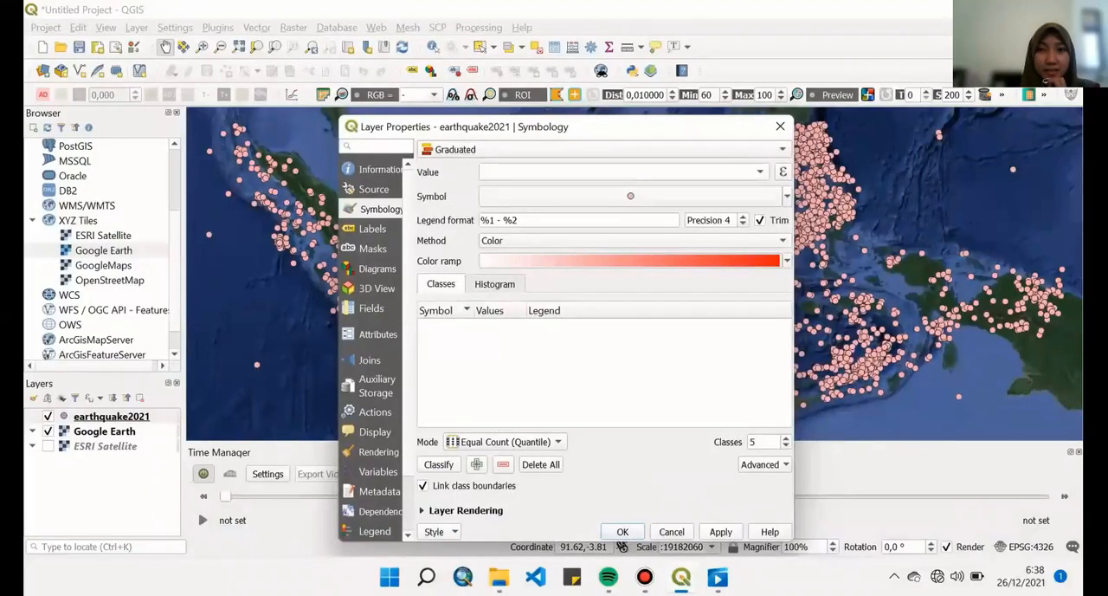
double_click(743, 224)
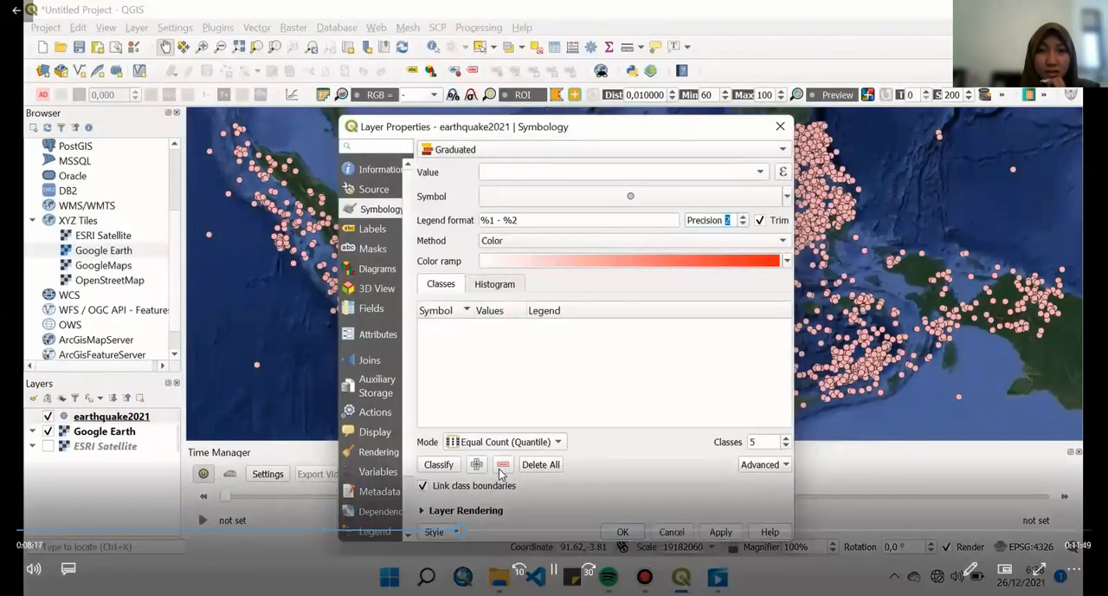
left_click(484, 241)
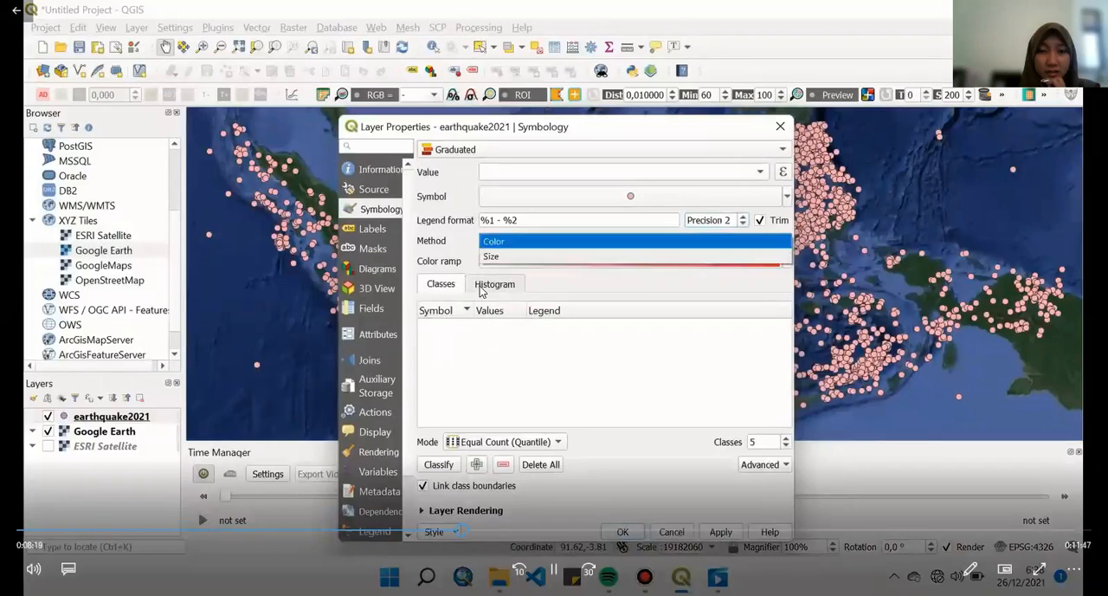
left_click(478, 258)
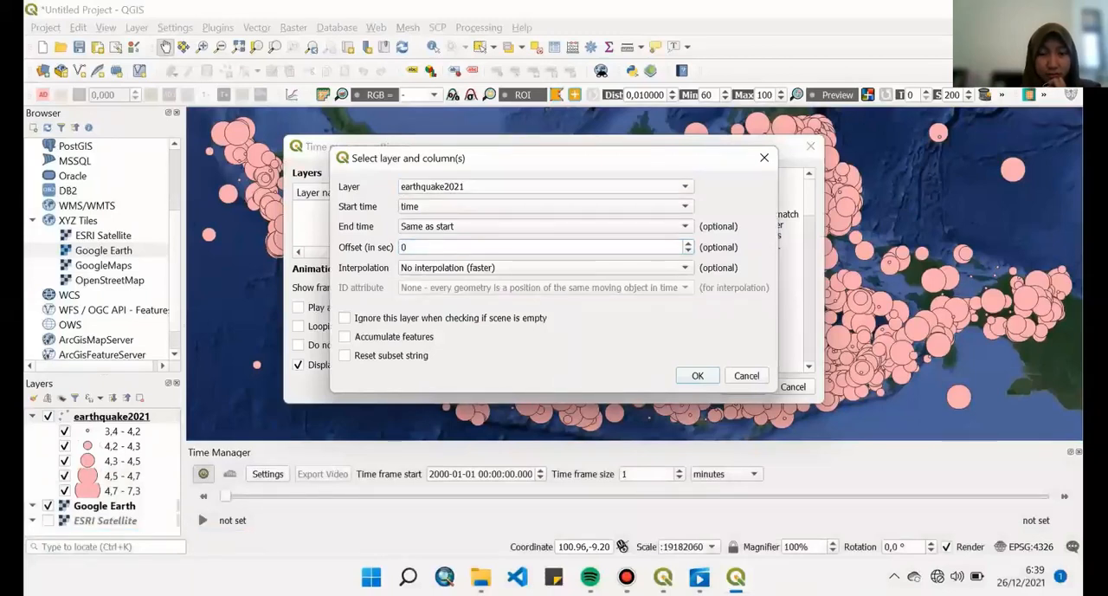
- Add earthquake2021 to Time Manager with time as the start time, and set the time frame unit to months
mouse_move(518, 518)
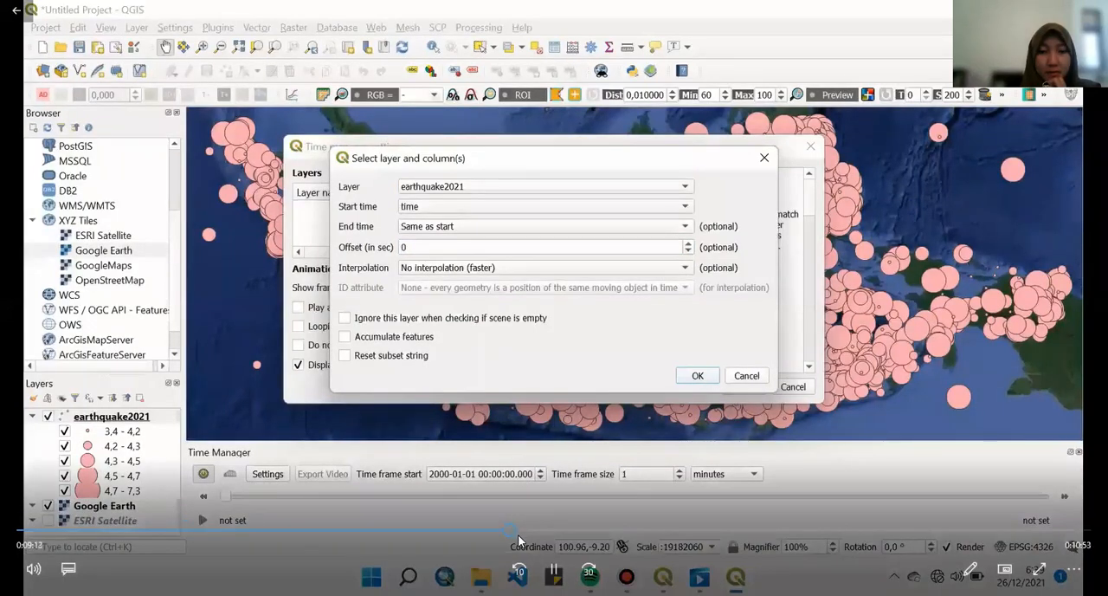
left_click(518, 532)
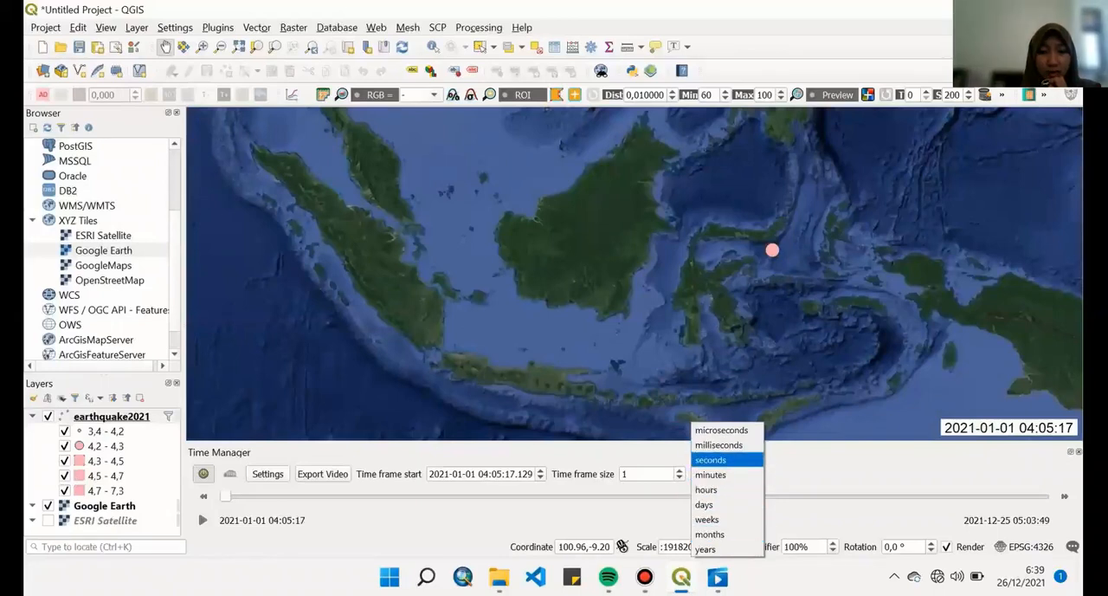
key("Return")
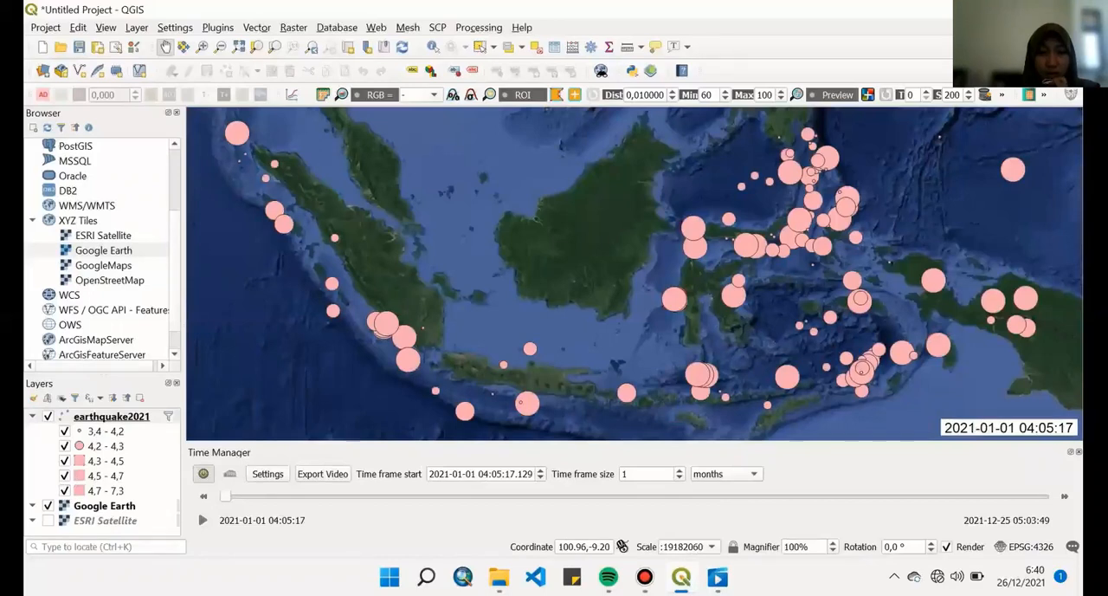
- Play the monthly earthquake animation in Time Manager
left_click(322, 473)
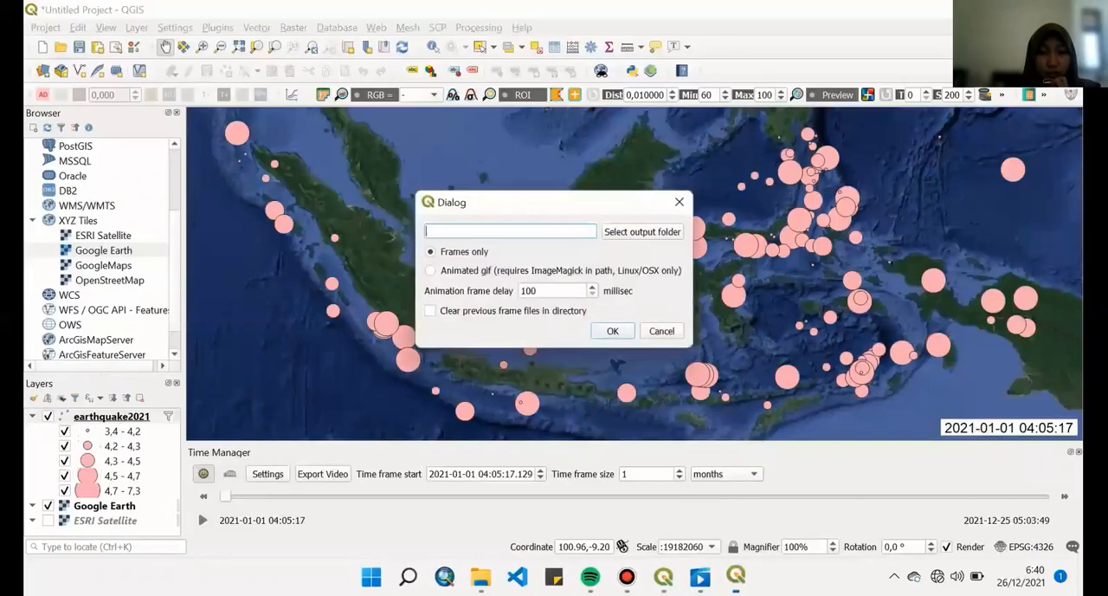
left_click(679, 202)
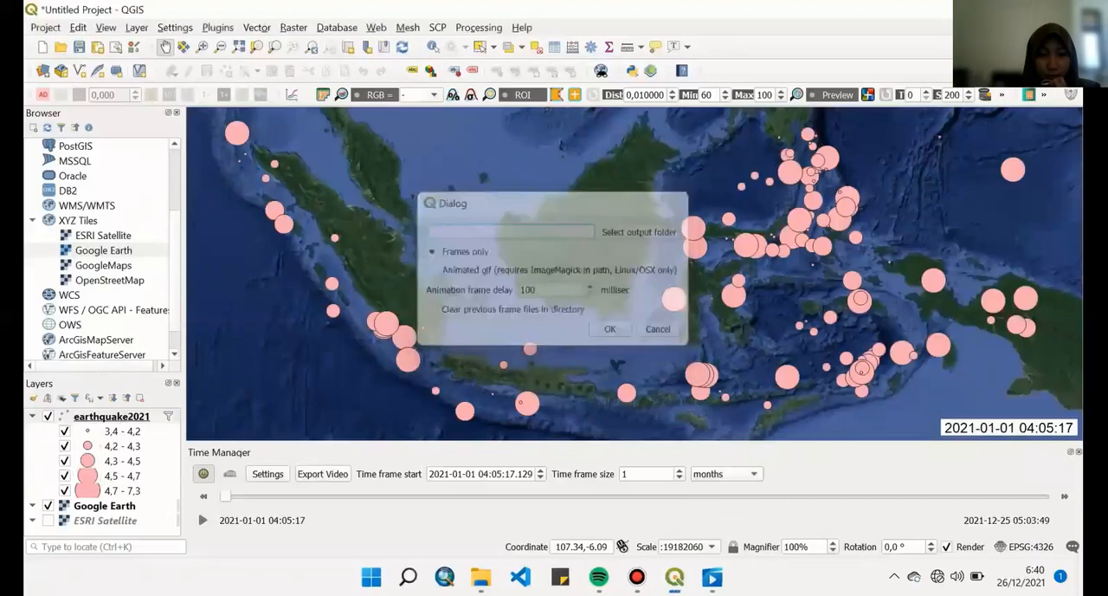
left_click(203, 519)
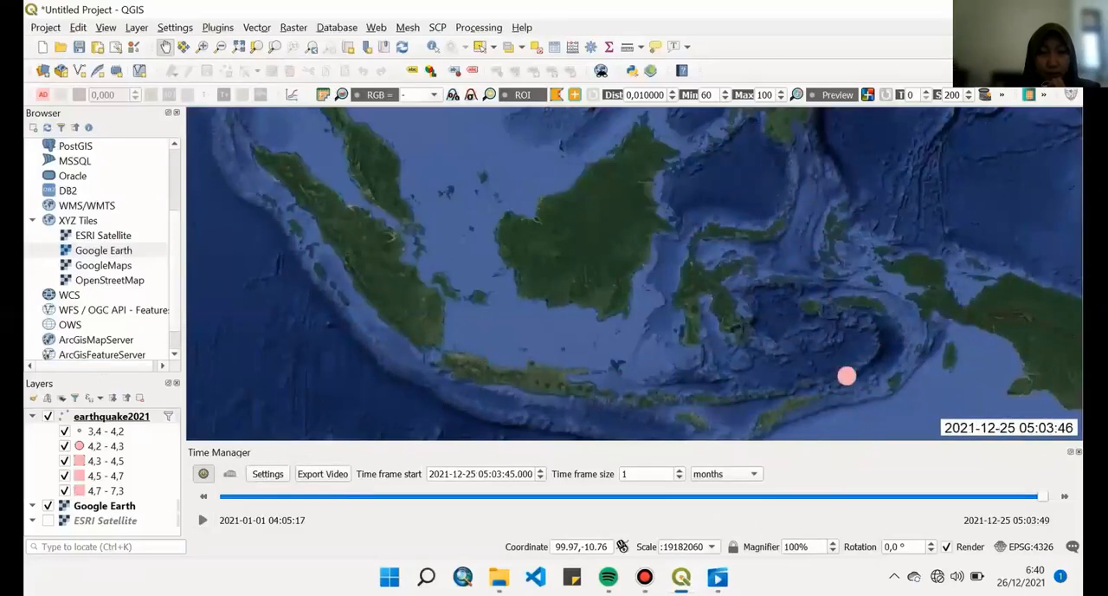
- Export the Time Manager animation as frames only to the Pertemuan 16 folder in Pemodelan Spasial
left_click(322, 474)
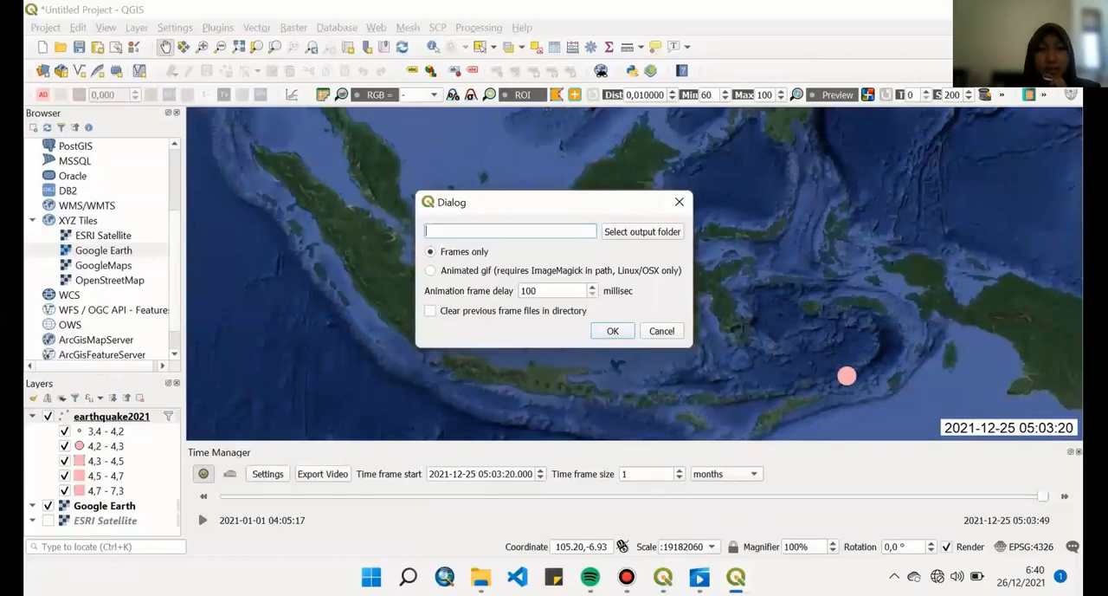
left_click(643, 231)
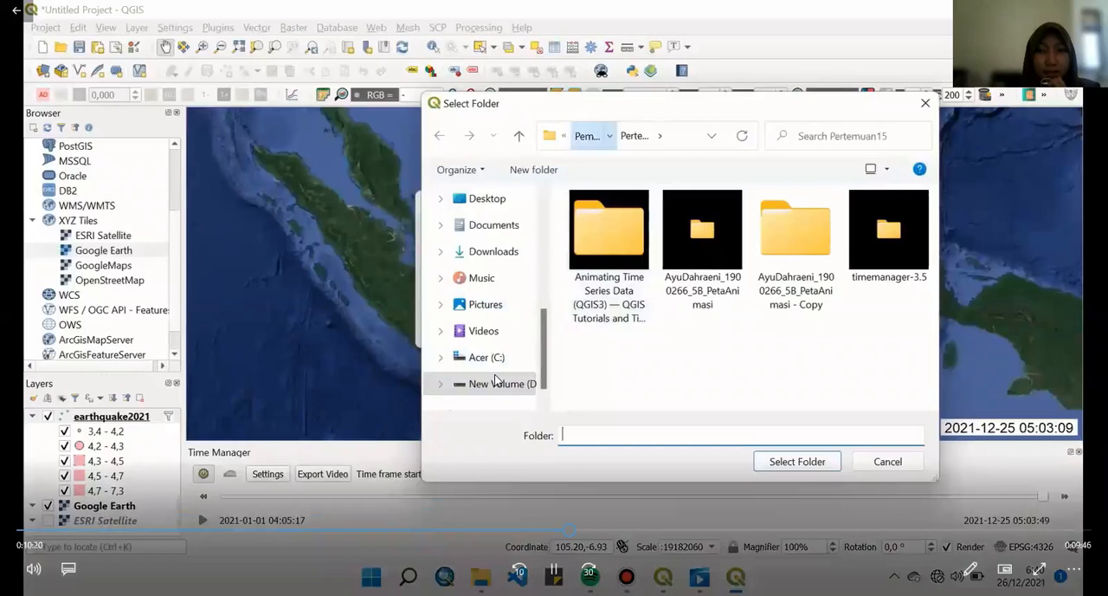
left_click(587, 136)
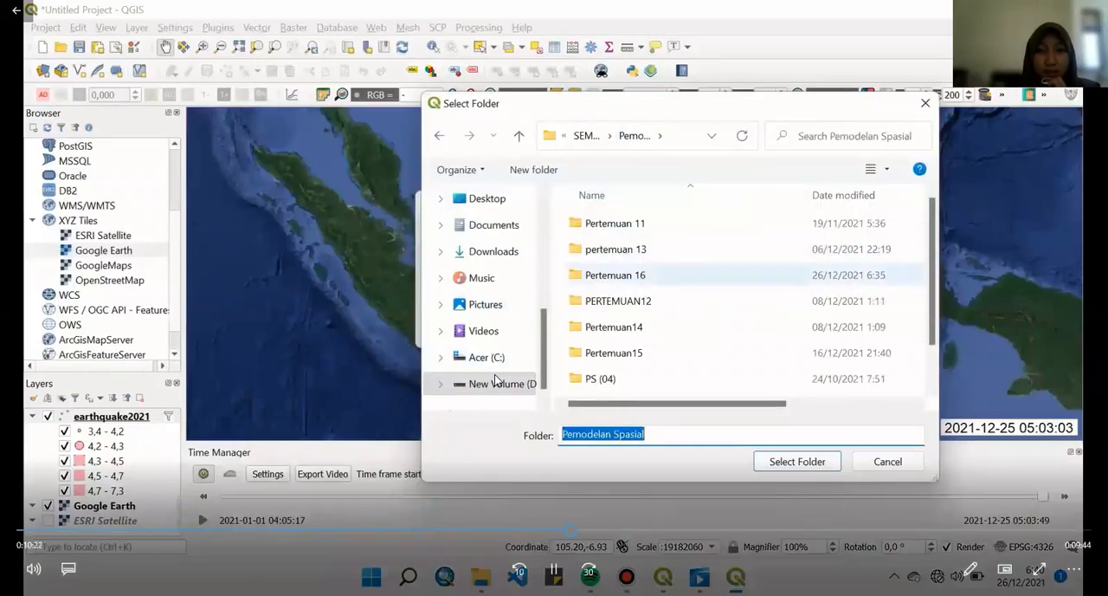
double_click(615, 275)
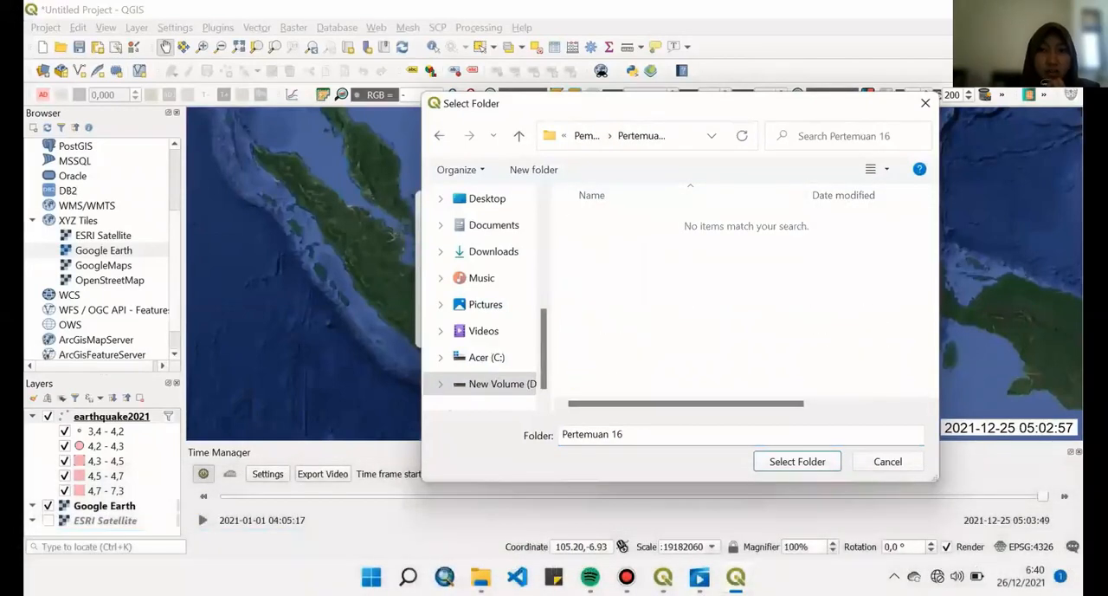
left_click(627, 435)
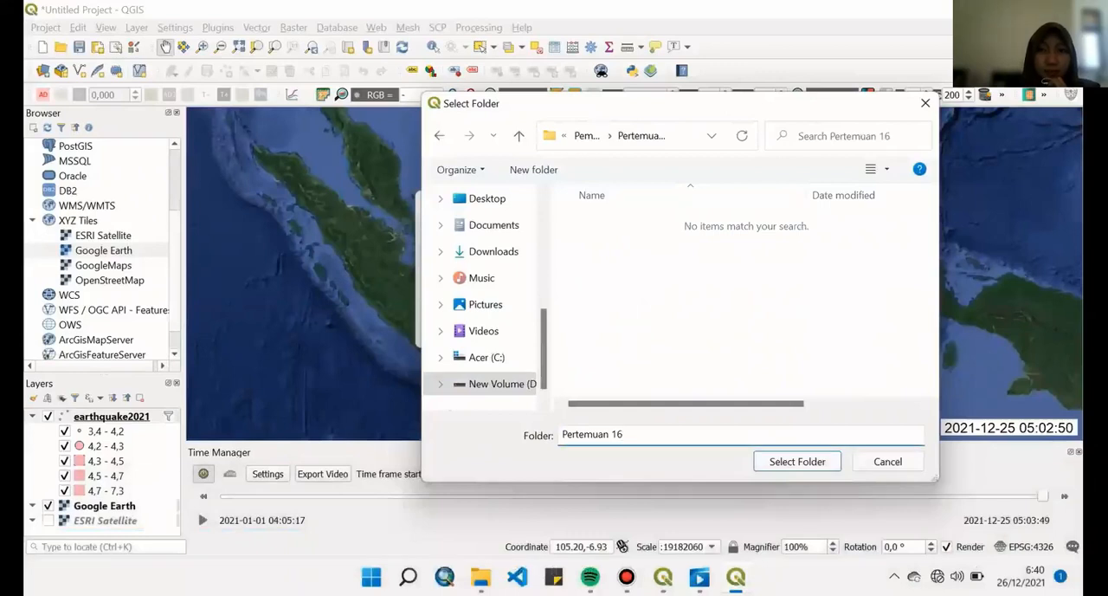
key("Return")
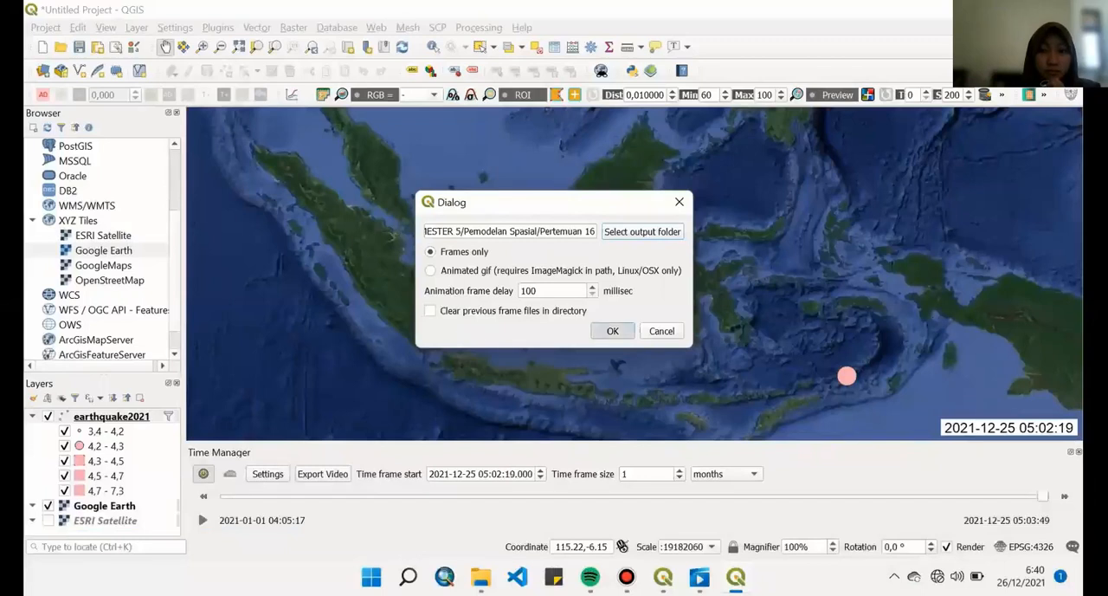
left_click(613, 330)
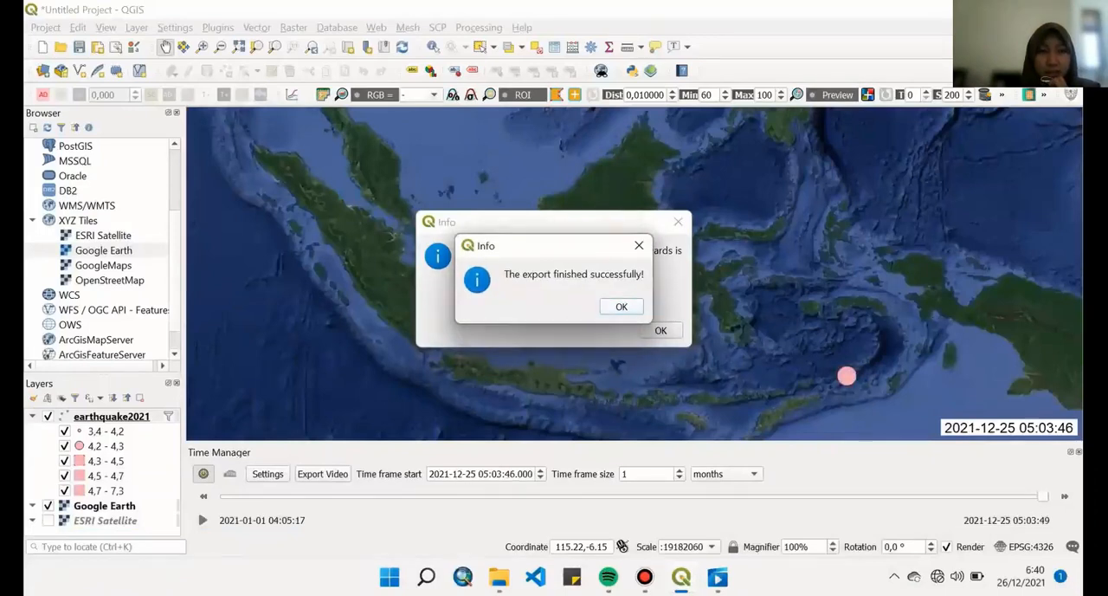
left_click(622, 306)
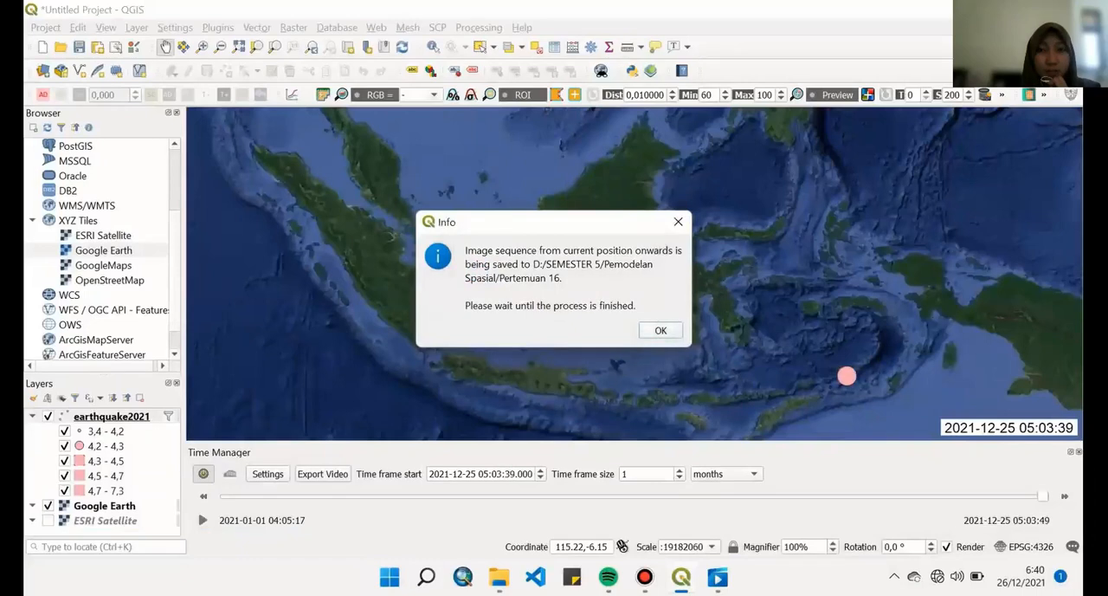
left_click(661, 330)
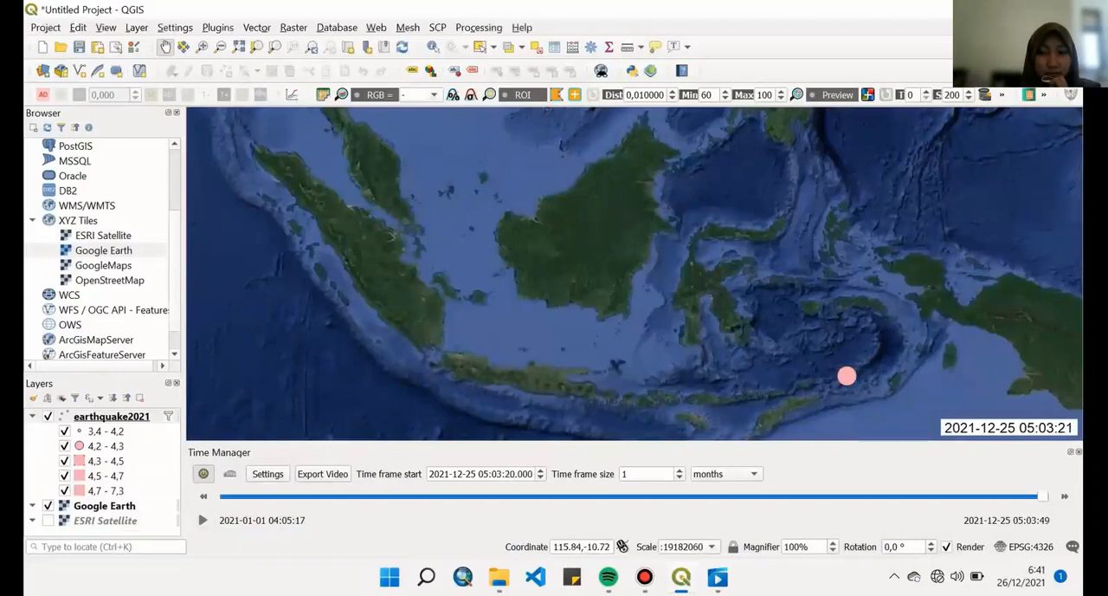
- Check the exported frame images in the Pertemuan 16 folder in File Explorer
left_click(499, 577)
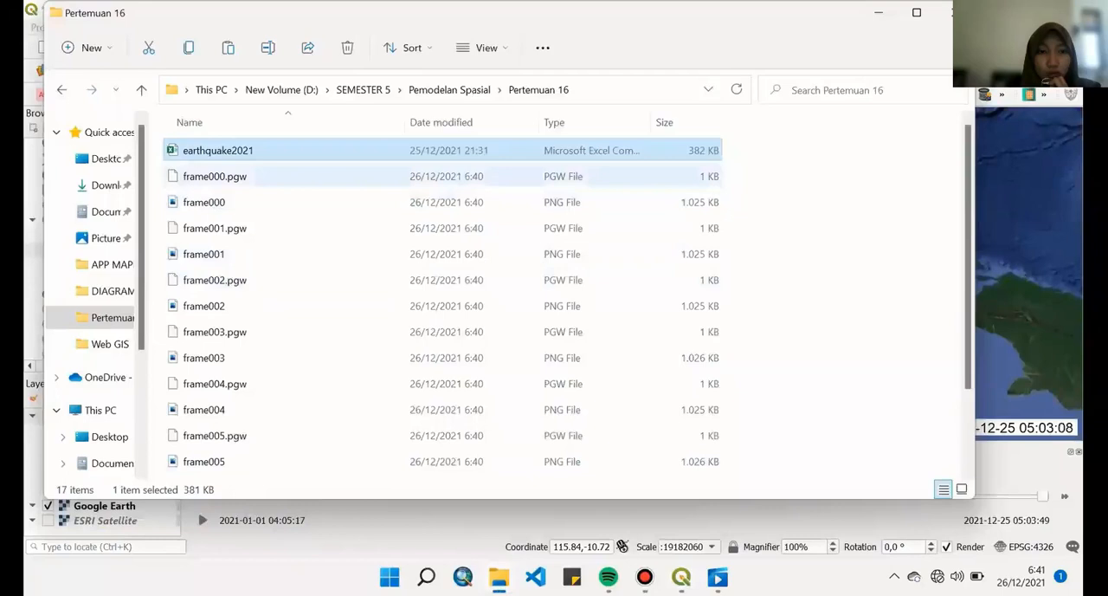
left_click(311, 177)
scroll(311, 179, "down", 2)
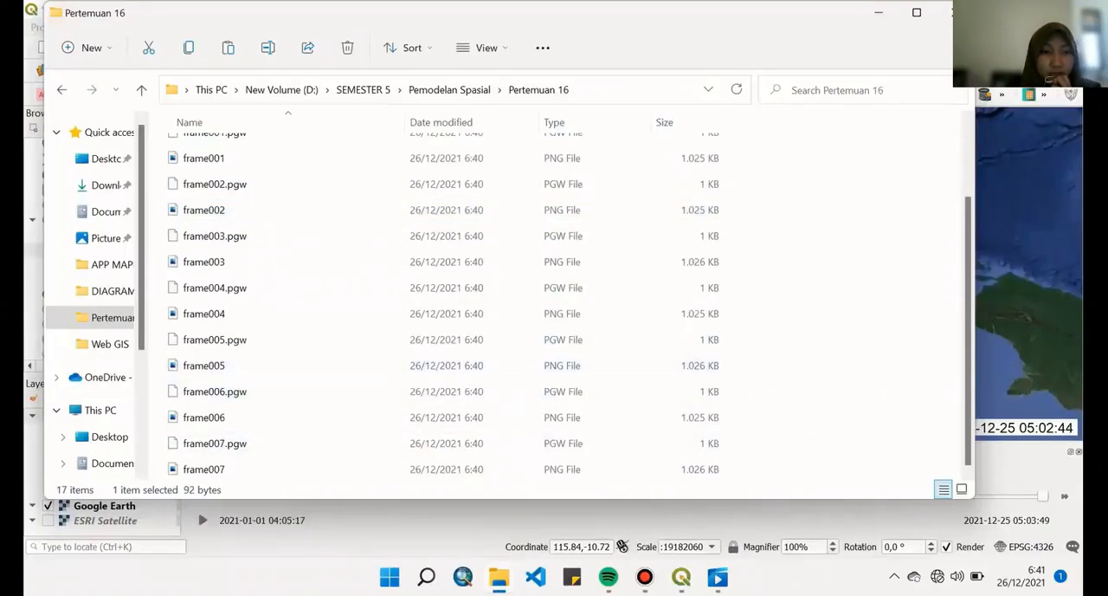
- Find GIMP 2.10.28 among the installed applications and launch it
left_click(426, 577)
type("GIM")
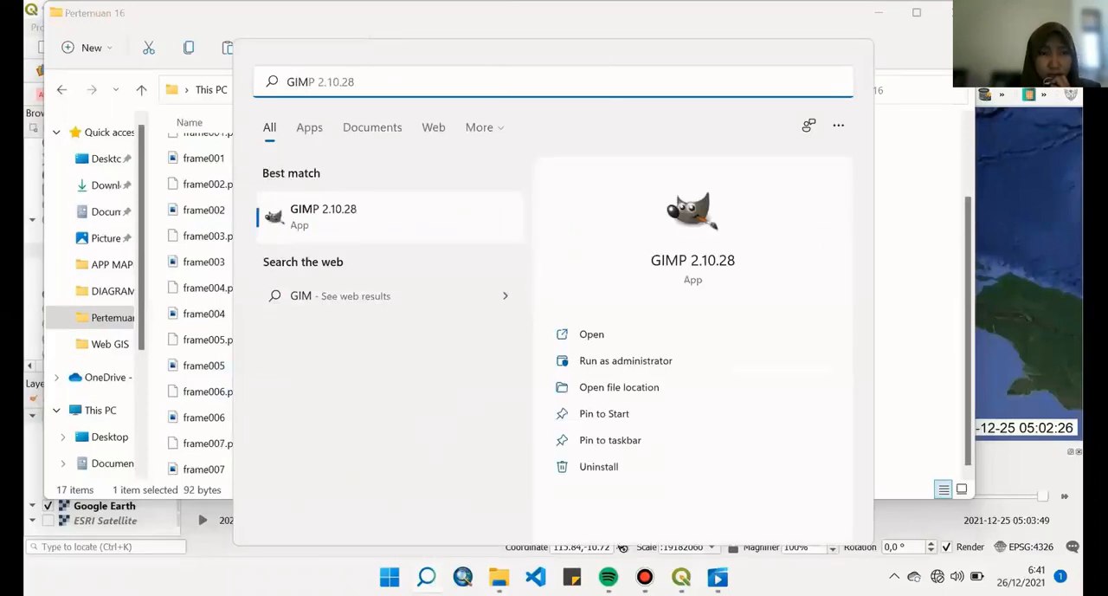
left_click(592, 334)
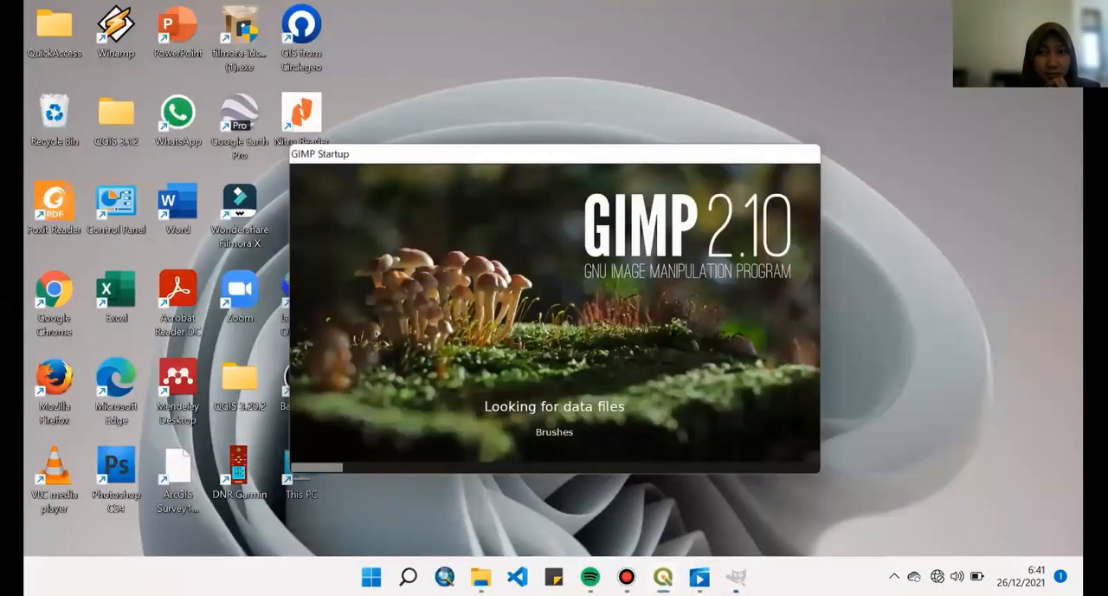
right_click(680, 128)
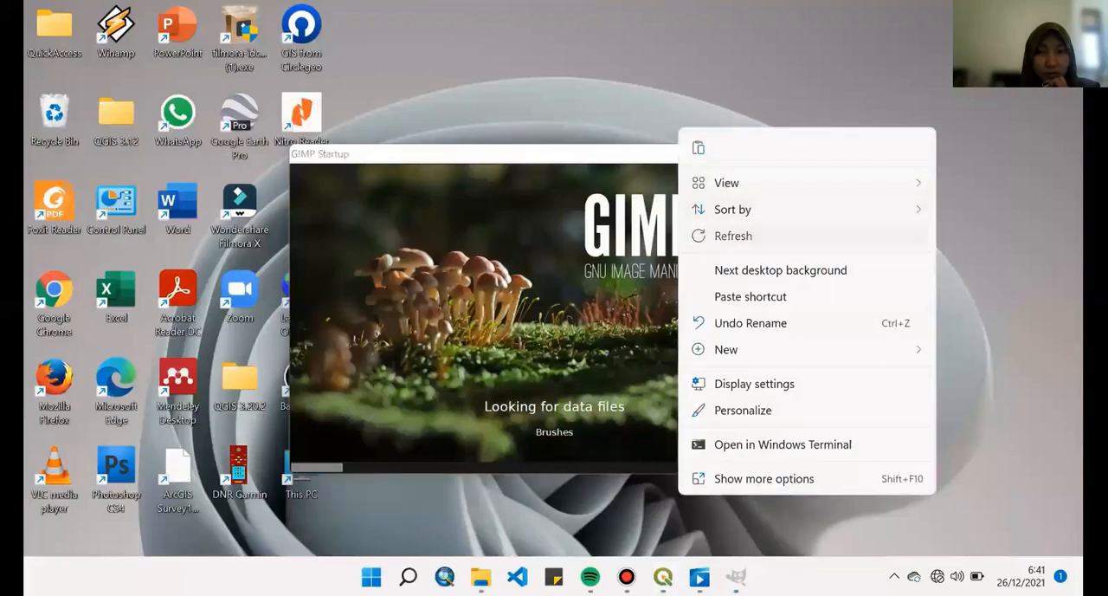
left_click(719, 235)
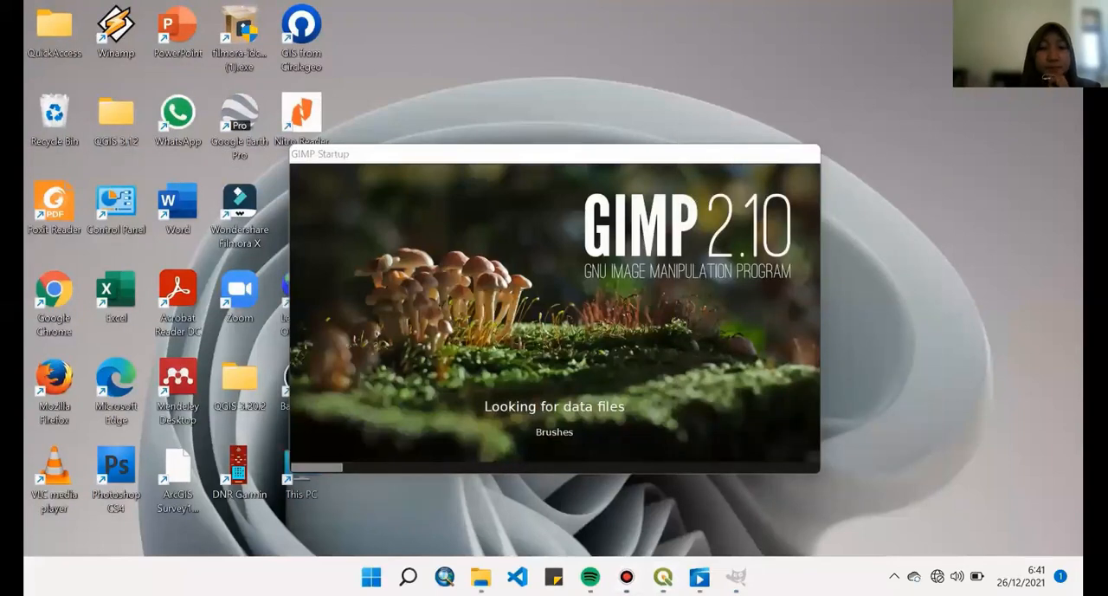
left_click(626, 576)
left_click(626, 575)
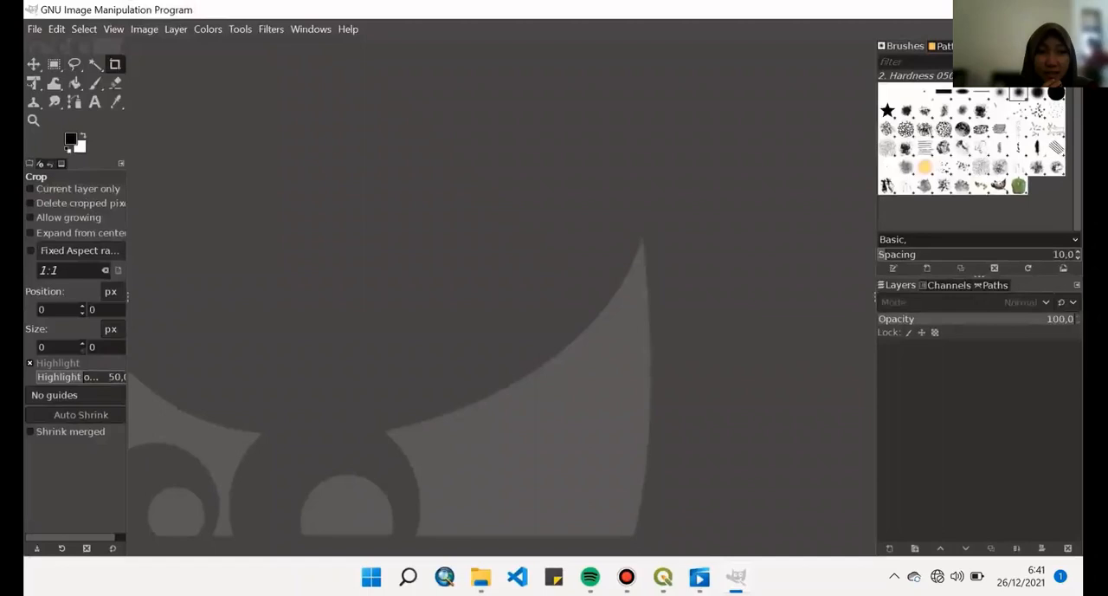
- Open frame000.png to frame007.png from SEMESTER 5, Pemodelan Spasial, Pertemuan 16 as layers of one image
left_click(35, 29)
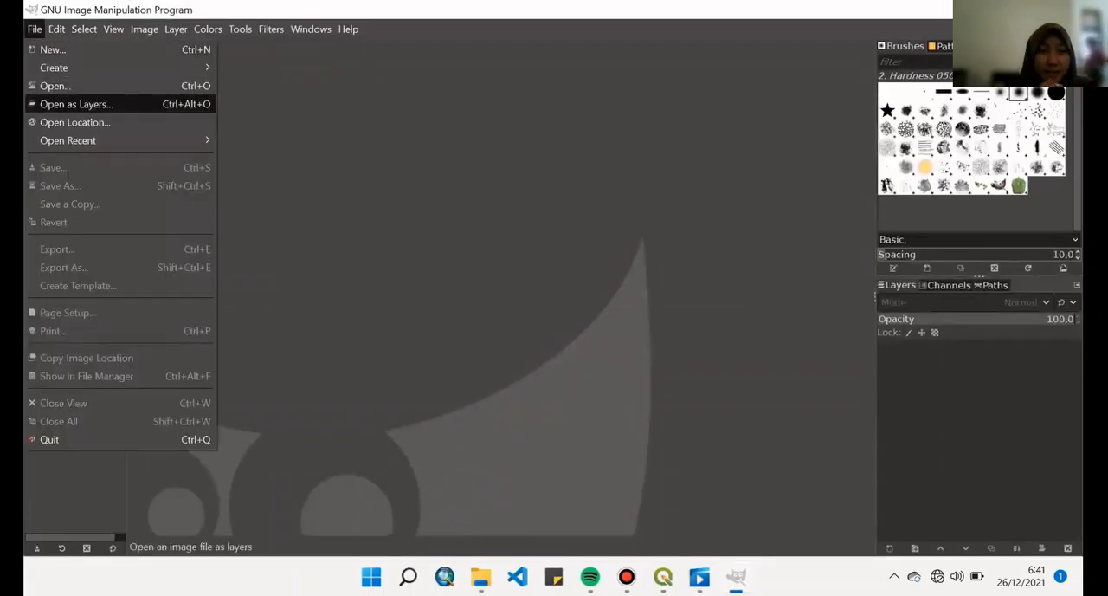
left_click(76, 104)
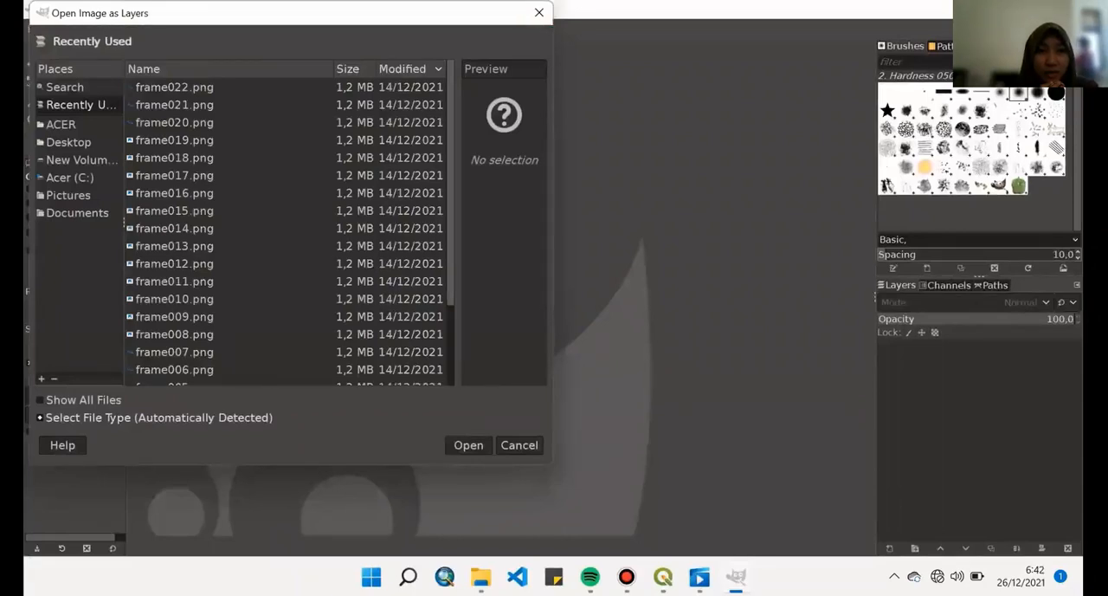
left_click(61, 124)
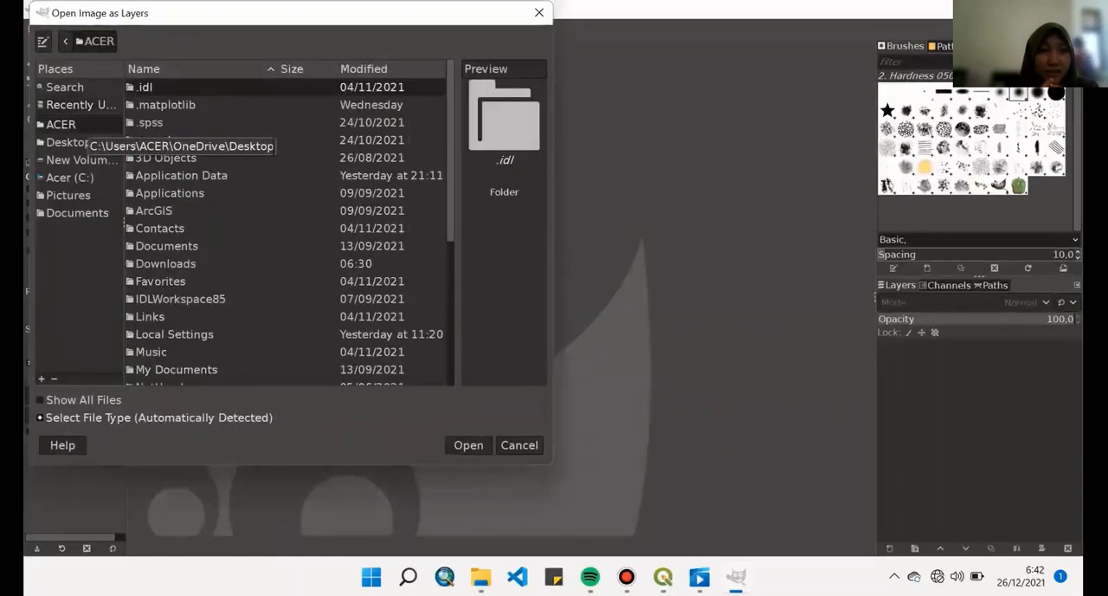
left_click(81, 159)
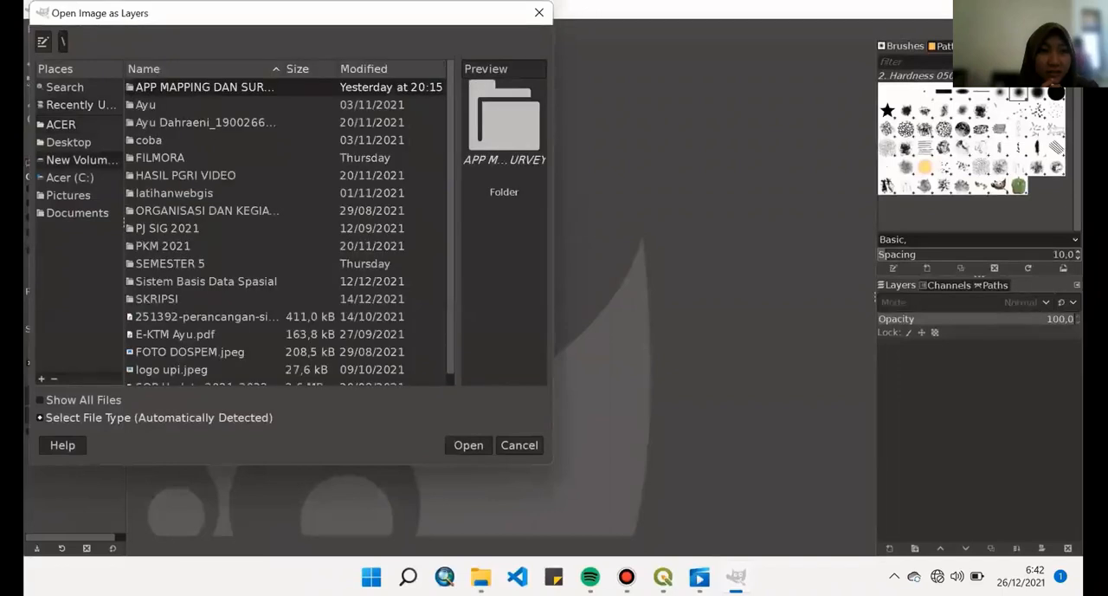
double_click(170, 263)
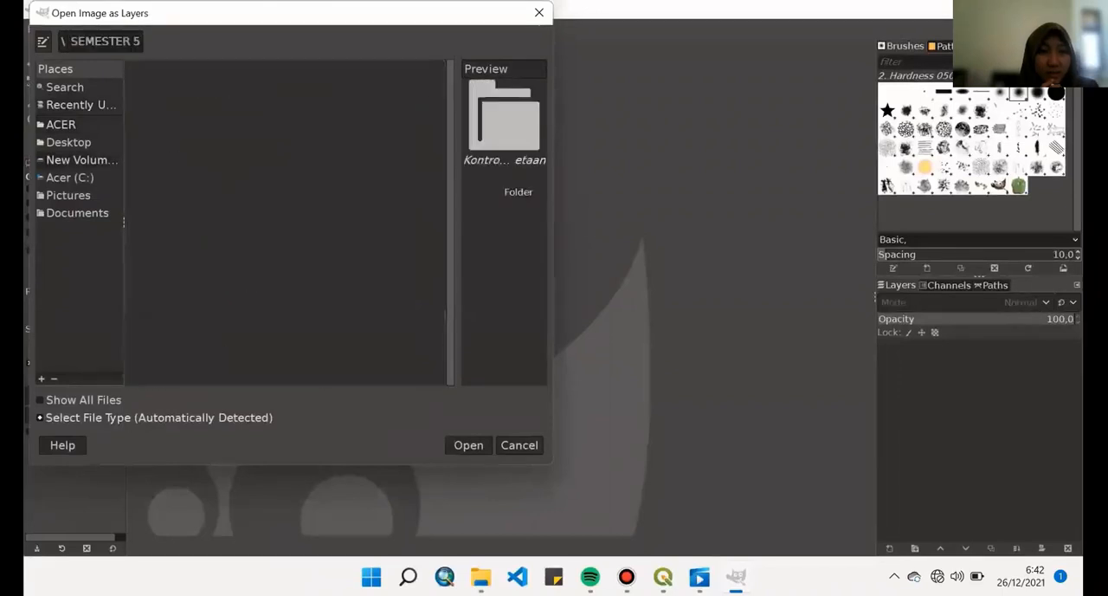
double_click(187, 176)
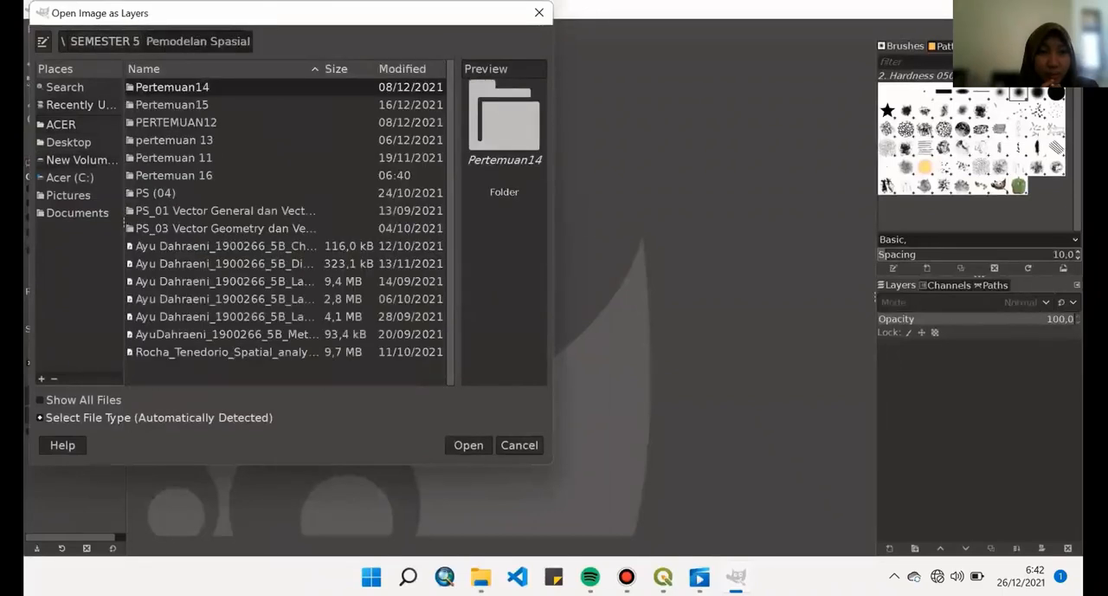
double_click(177, 176)
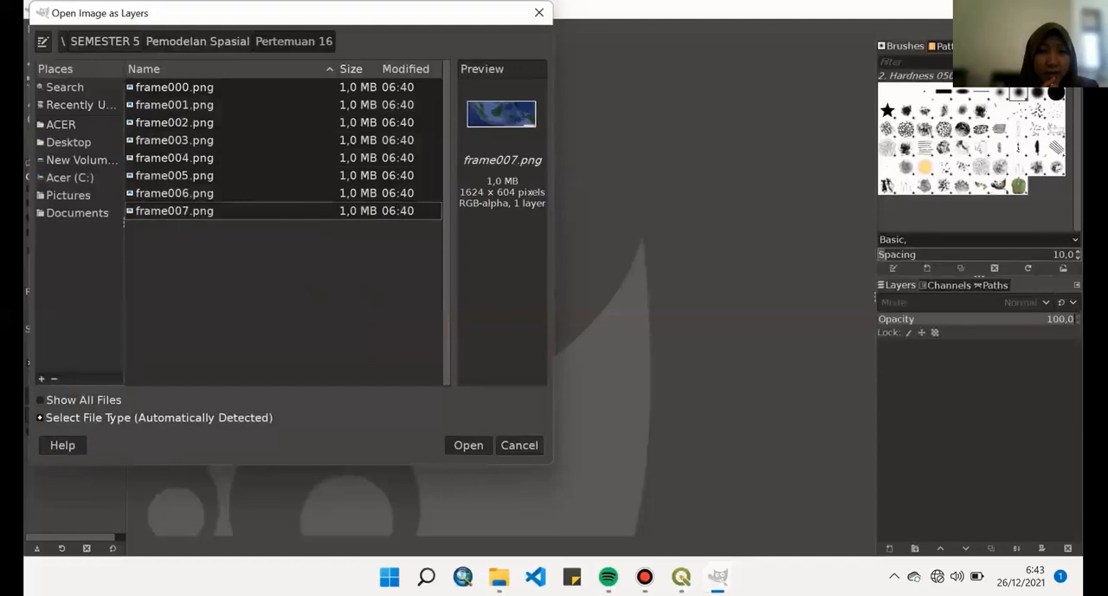
left_click(468, 445)
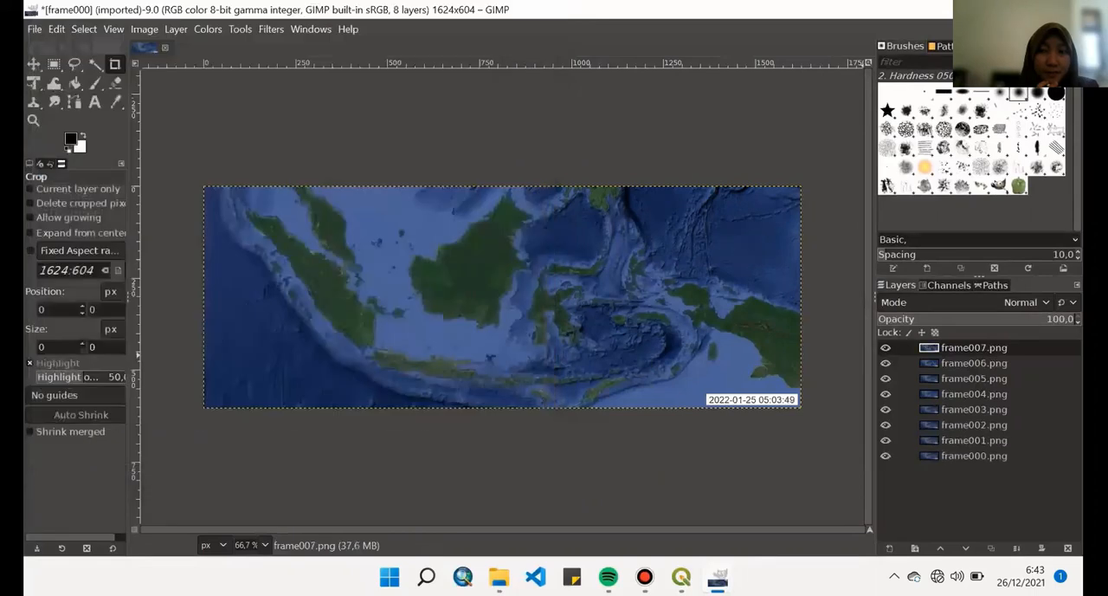
- Reverse the layer order so that frame000.png is uppermost and frame007.png is lowest in the stack
left_click(974, 441)
left_click_drag(974, 456, 987, 348)
left_click_drag(974, 455, 979, 362)
left_click_drag(974, 455, 980, 378)
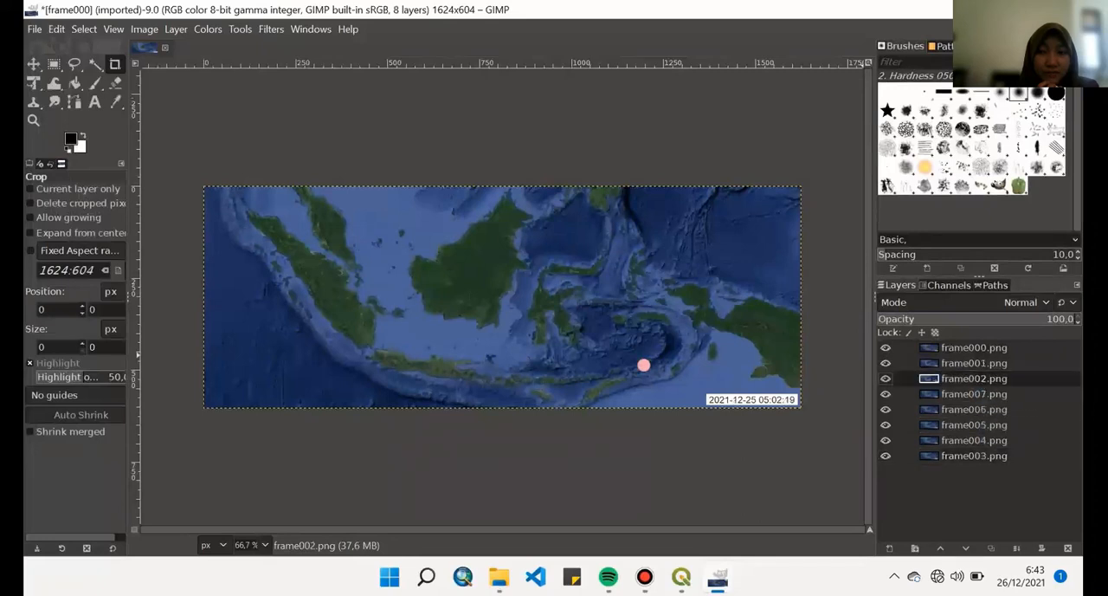
left_click_drag(974, 455, 980, 394)
left_click_drag(974, 456, 980, 409)
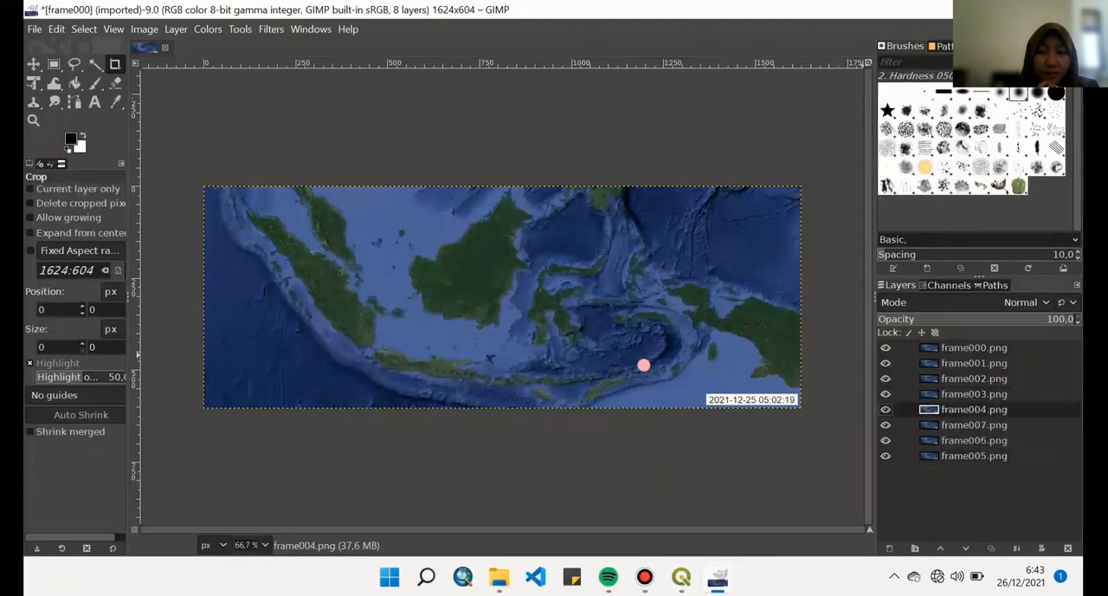
mouse_move(974, 456)
left_mouse_down()
mouse_move(980, 426)
mouse_move(974, 454)
mouse_move(987, 450)
mouse_move(980, 441)
left_mouse_up()
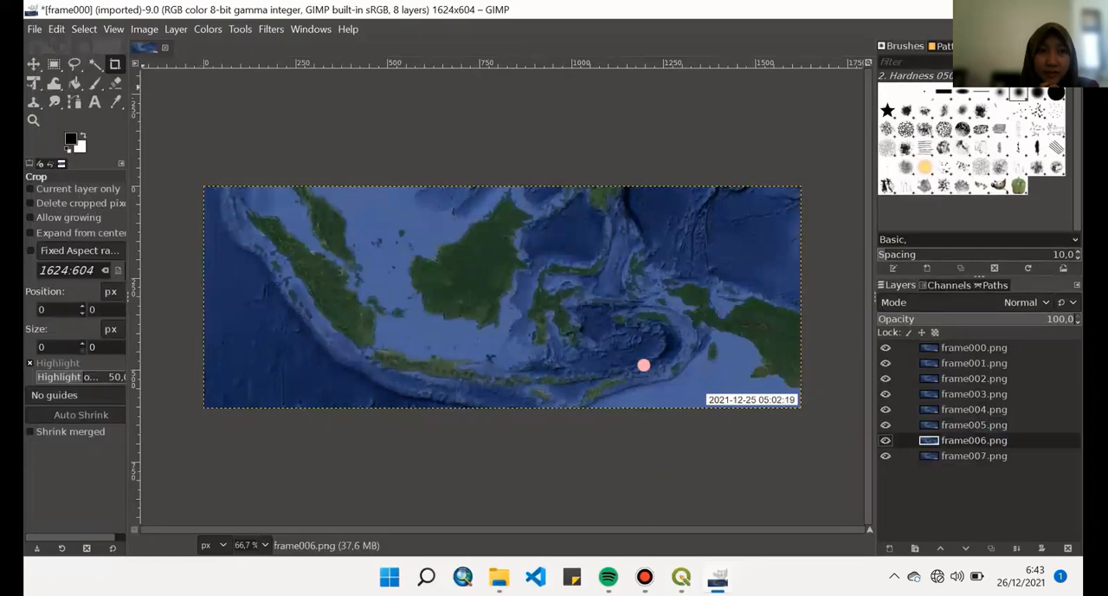
- Start exporting the layered image to the Pertemuan 16 folder with the file name earthquake2021
left_click(34, 30)
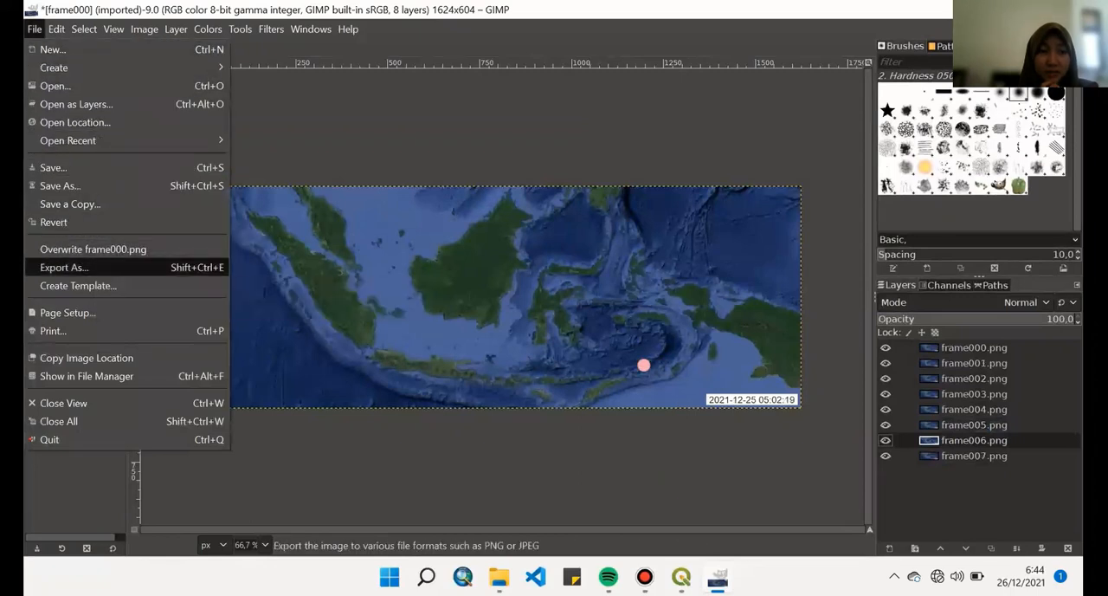
left_click(87, 268)
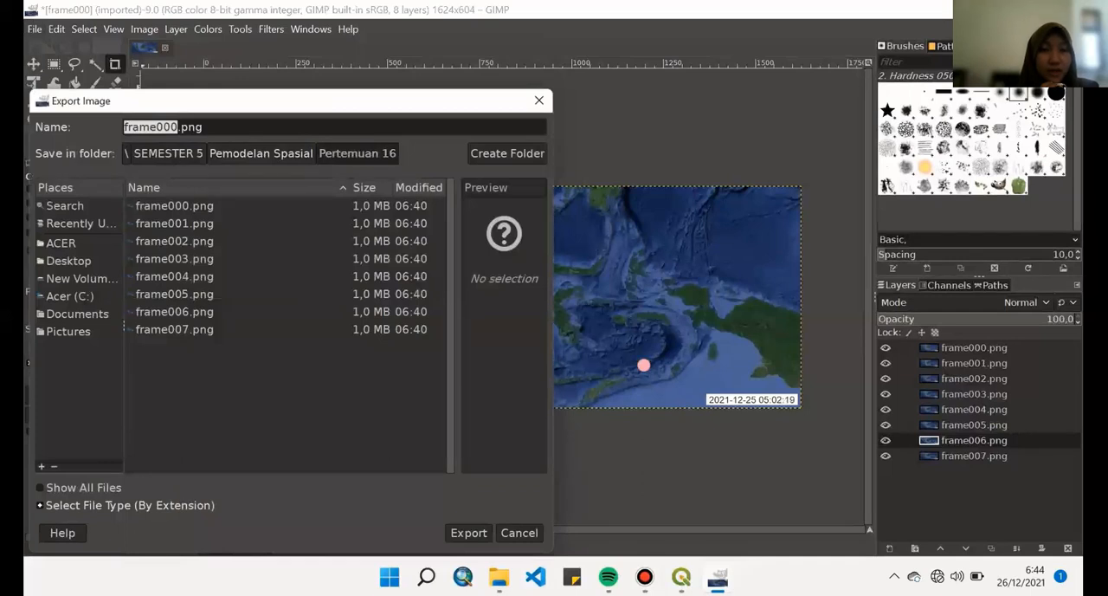
type("GEMPA")
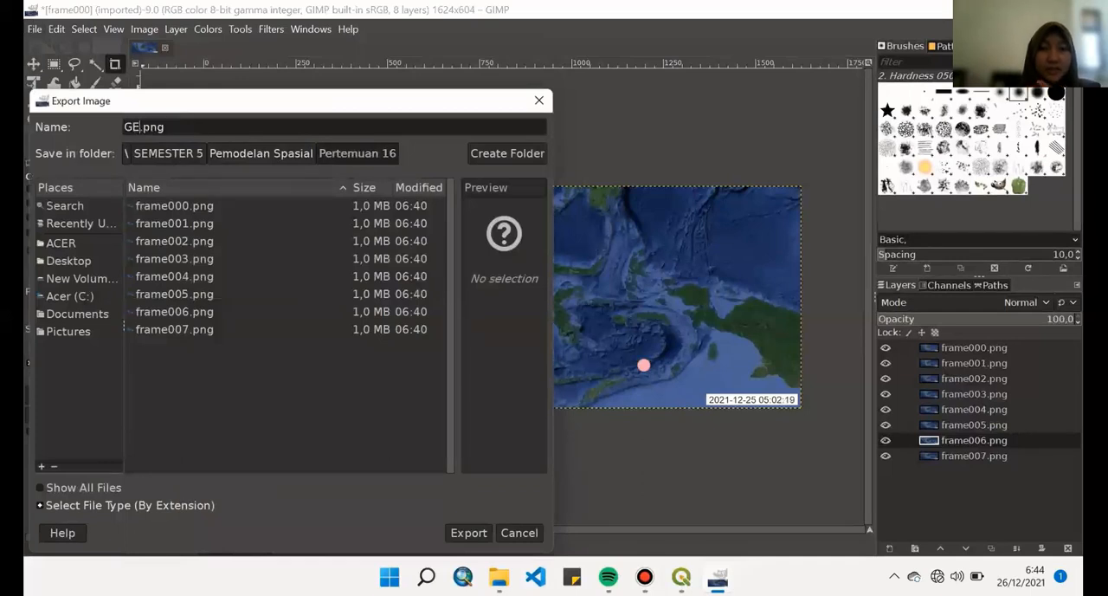
key("BackSpace")
key("BackSpace")
key("BackSpace")
key("BackSpace")
key("BackSpace")
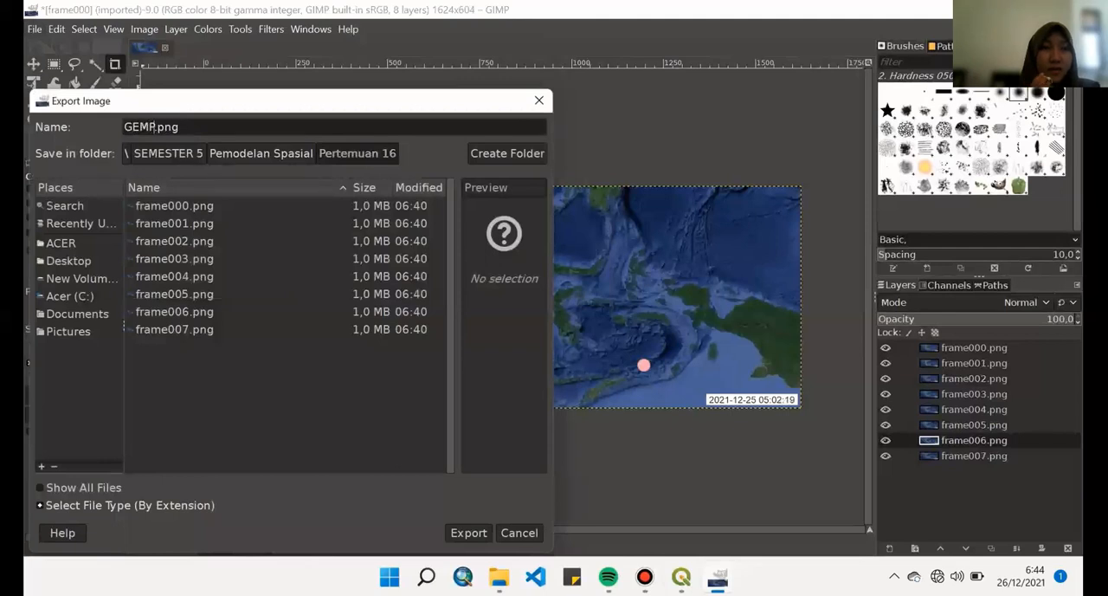
type("eart")
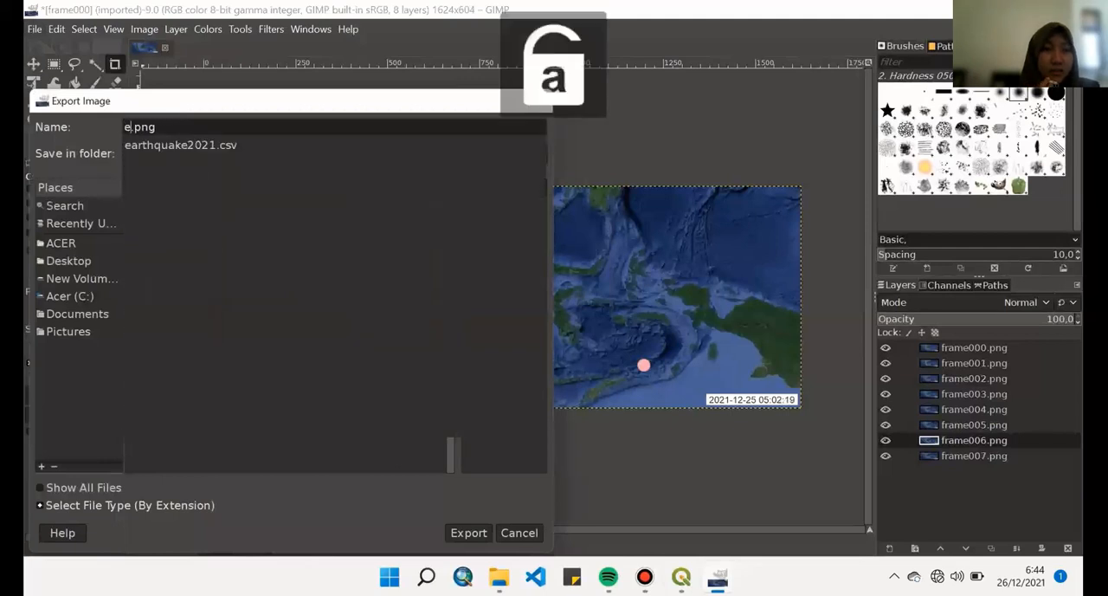
type("h")
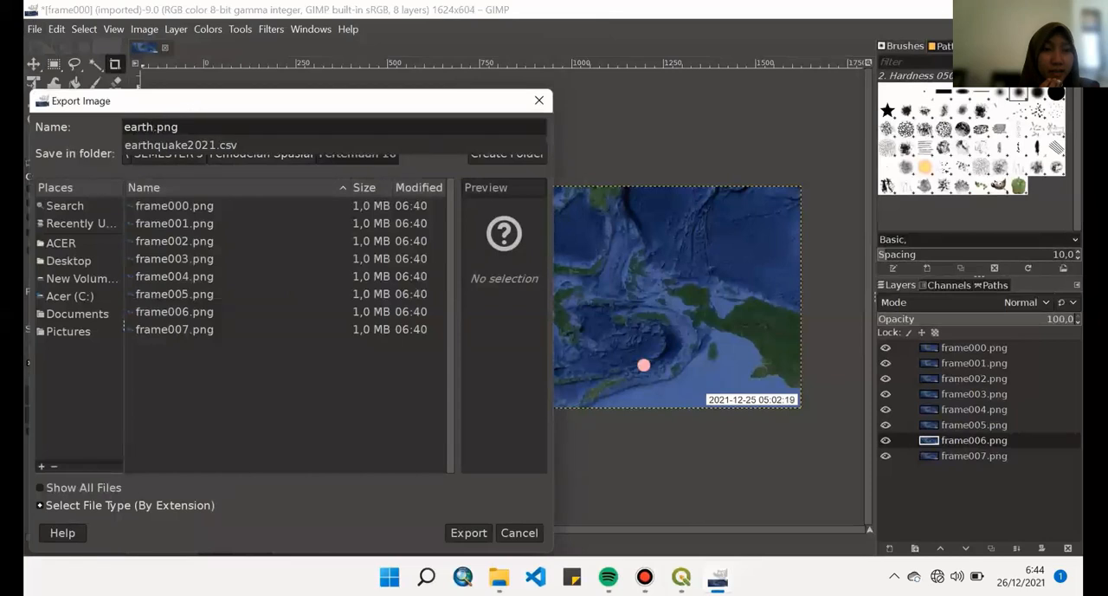
type("quake2021")
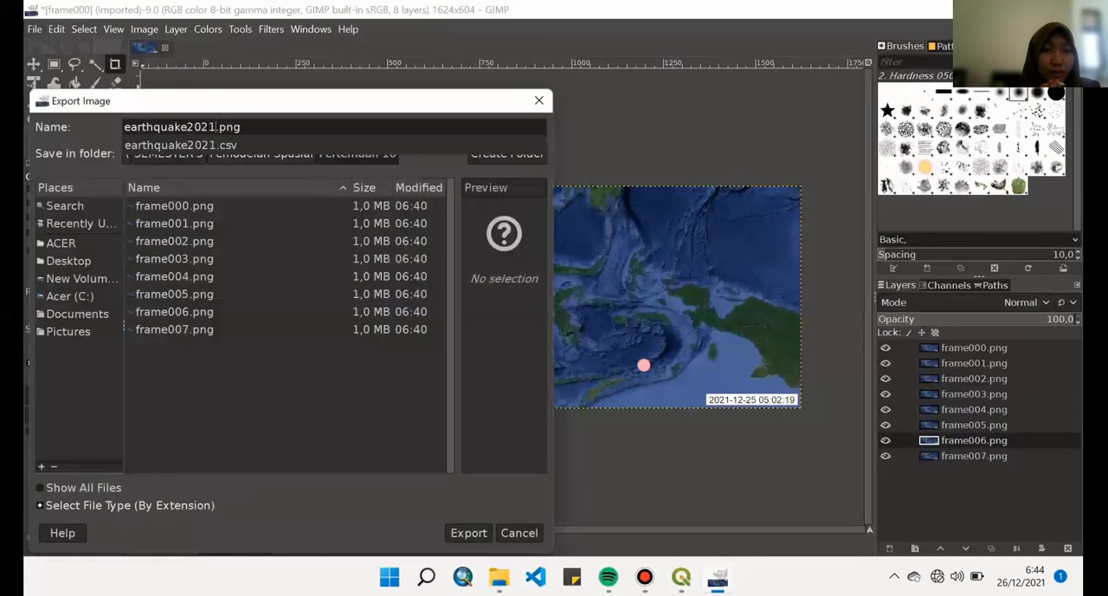
key("Escape")
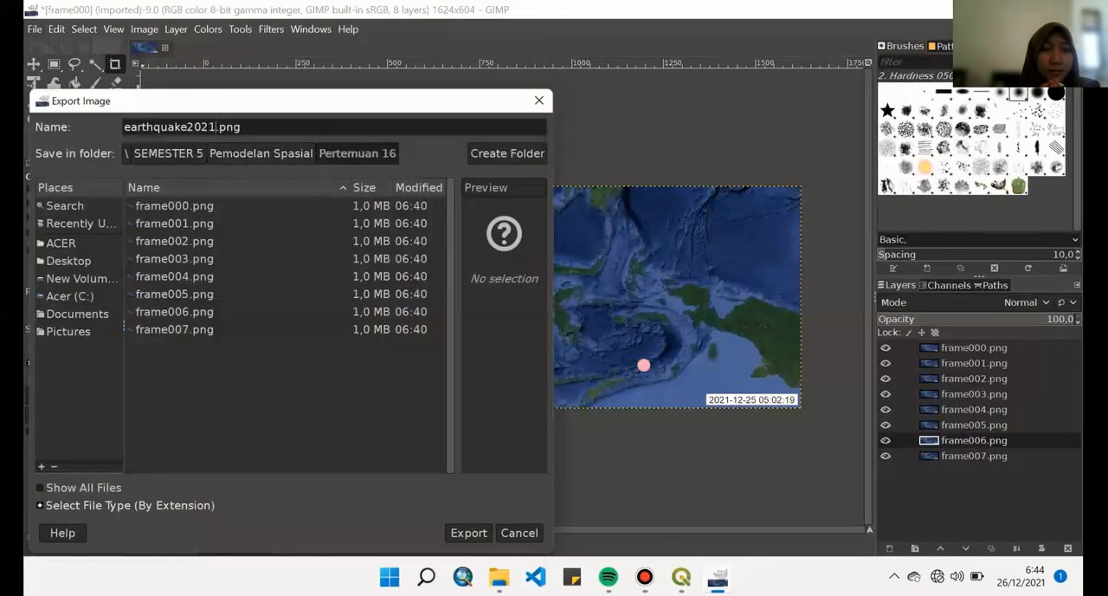
- Change the export file's extension to .gif and proceed to the GIF export options
key("End")
key("BackSpace")
key("BackSpace")
key("BackSpace")
type("giff")
key("BackSpace")
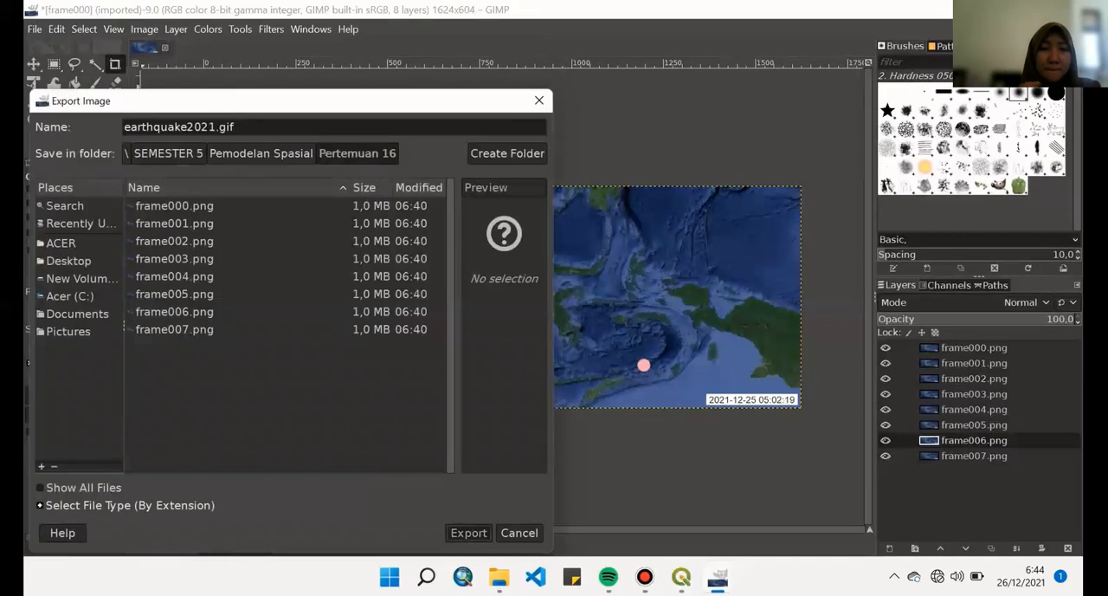
left_click(469, 533)
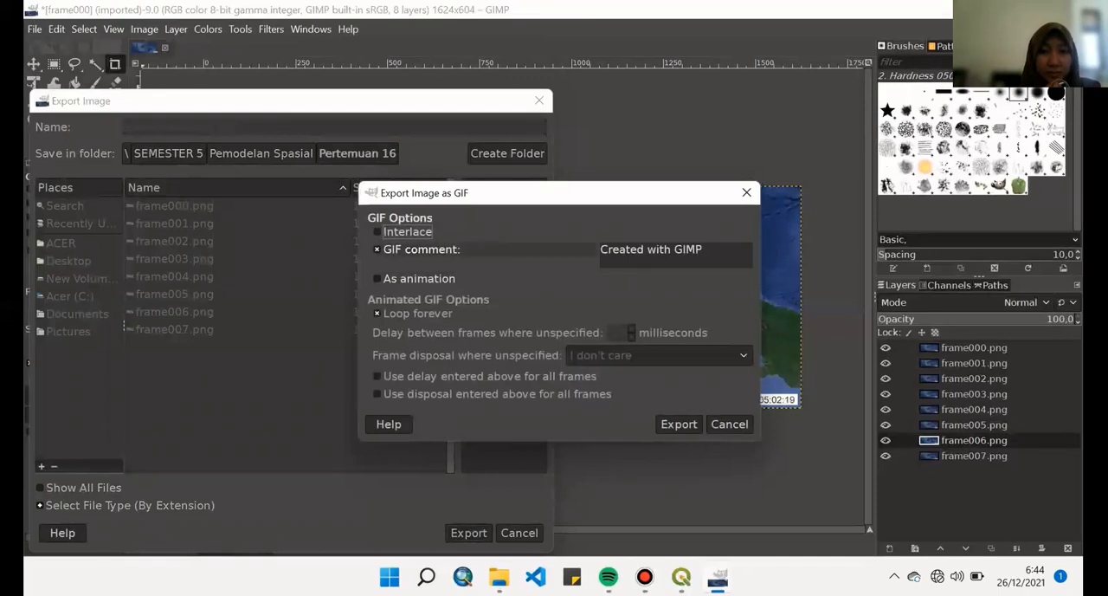
- Export the GIF as an animation with a delay of 200 milliseconds between frames
left_click(419, 278)
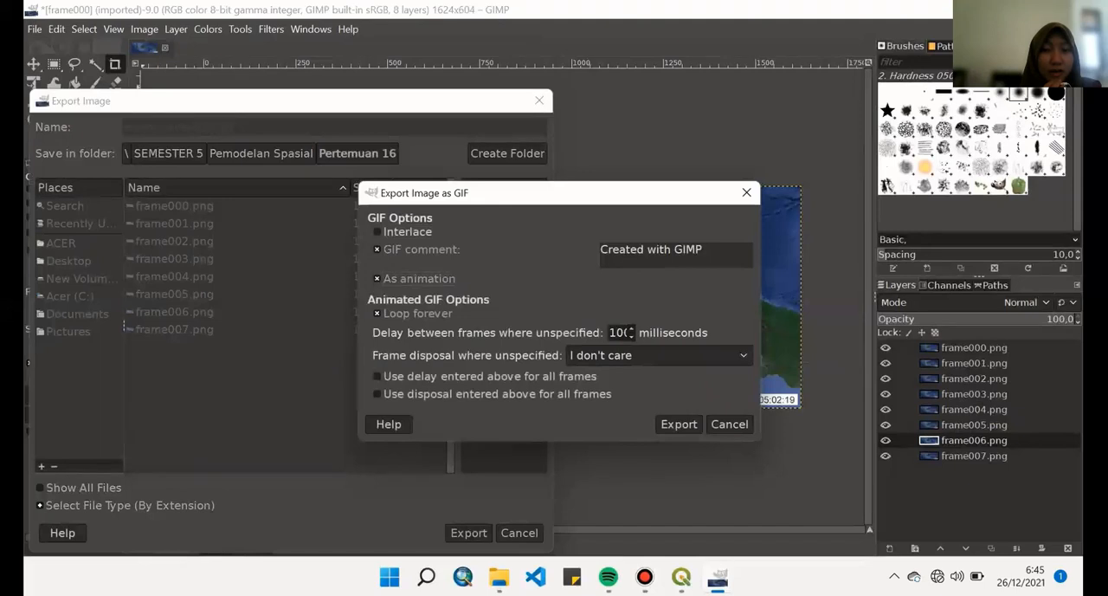
key("BackSpace")
type("2")
double_click(620, 333)
type("2")
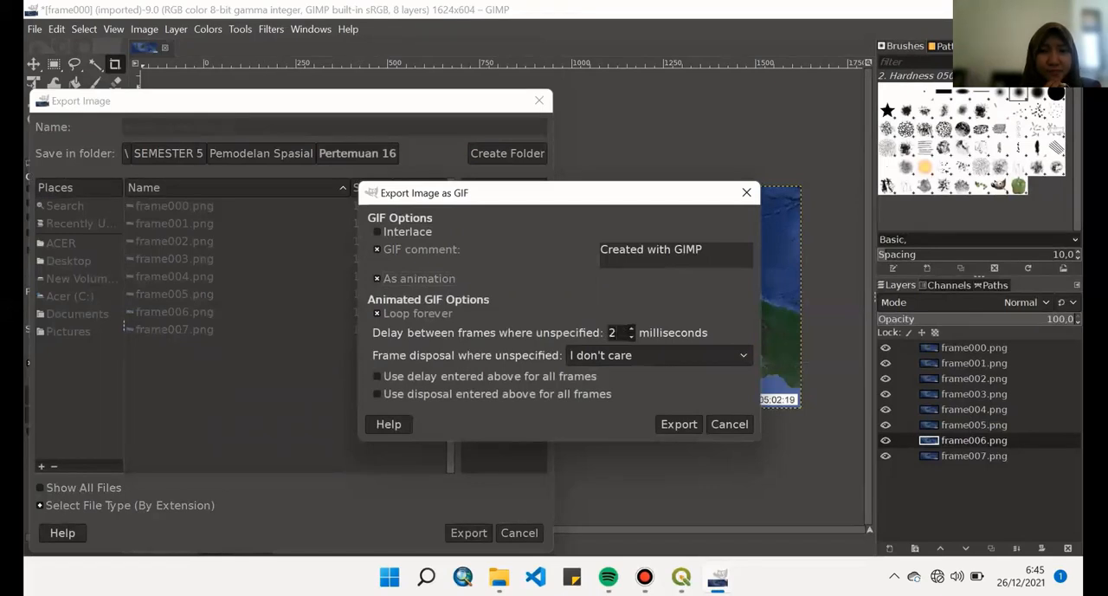
type("00")
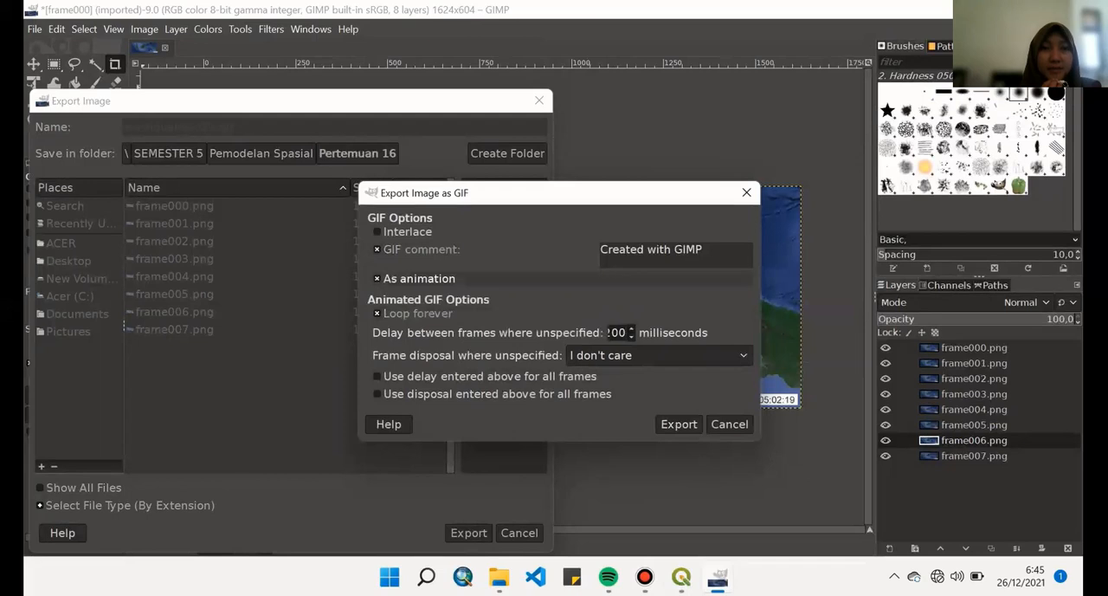
left_click(679, 424)
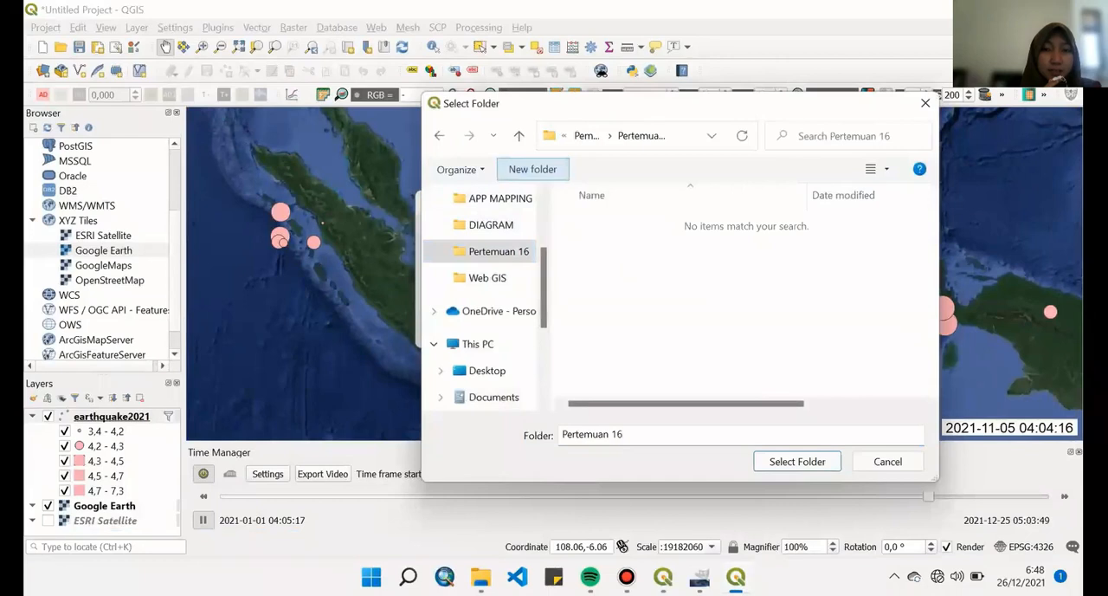
- Create a videoperweeks folder inside Pertemuan 16 and choose it as the output folder for the weekly animation in QGIS
left_click(532, 169)
type("vide")
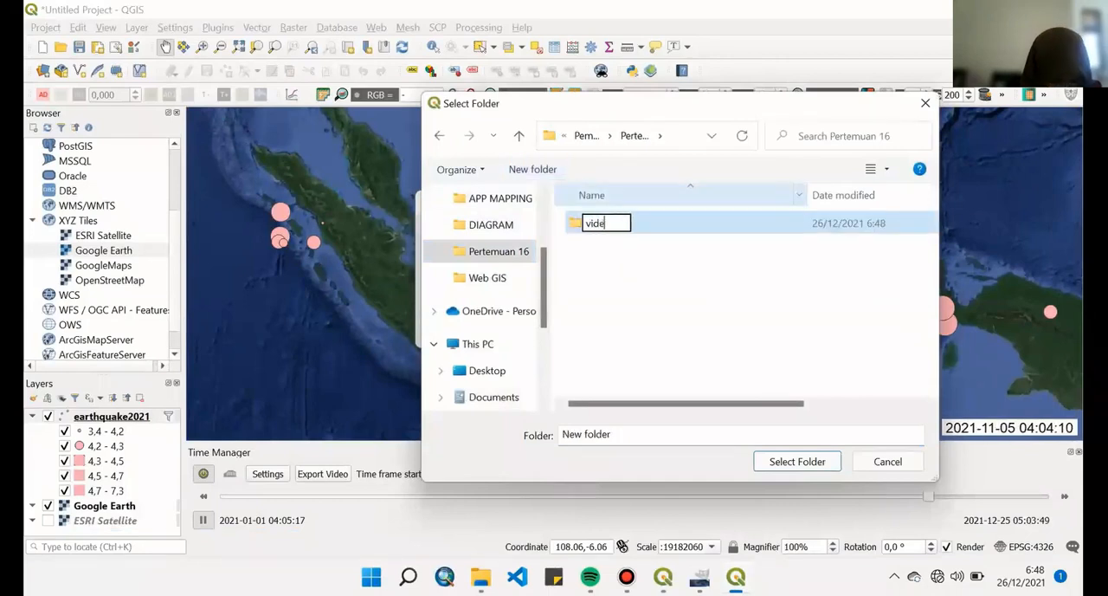
type("o")
key("BackSpace")
key("slash")
type("we")
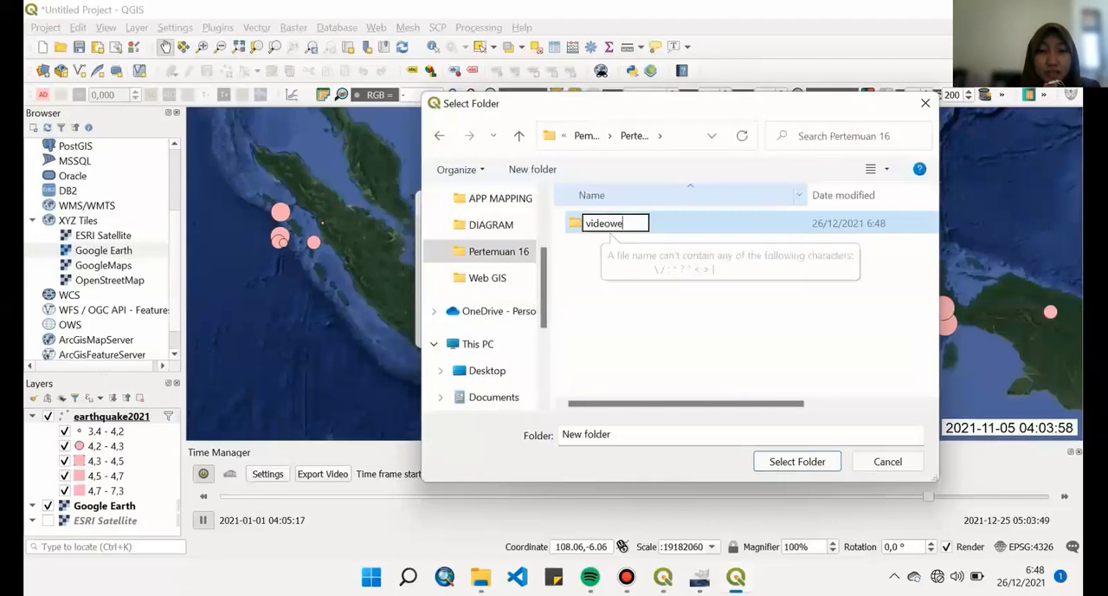
type("eks")
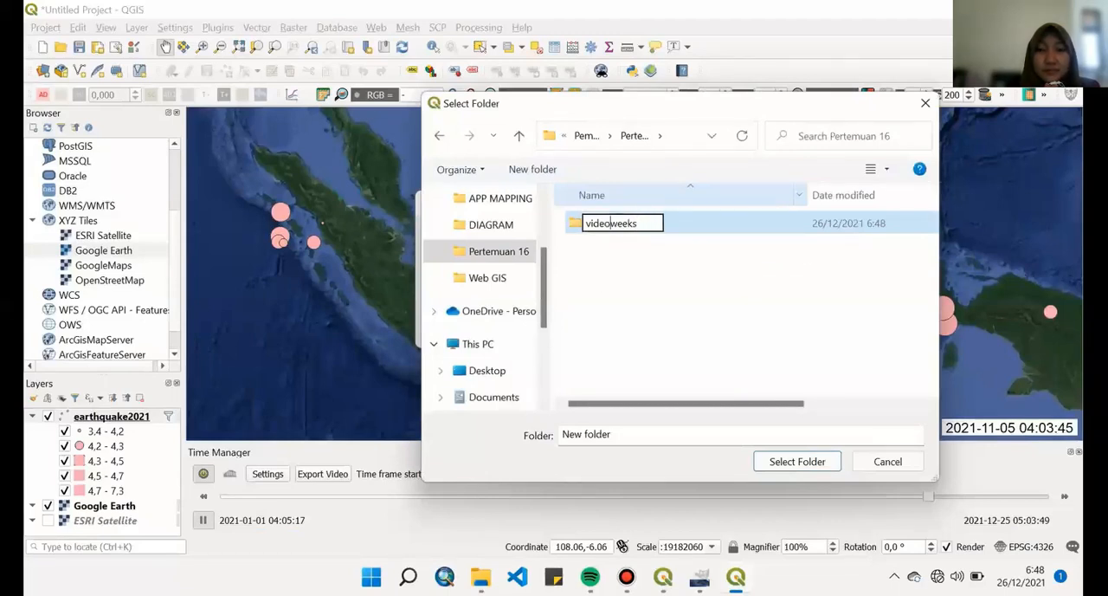
type("per")
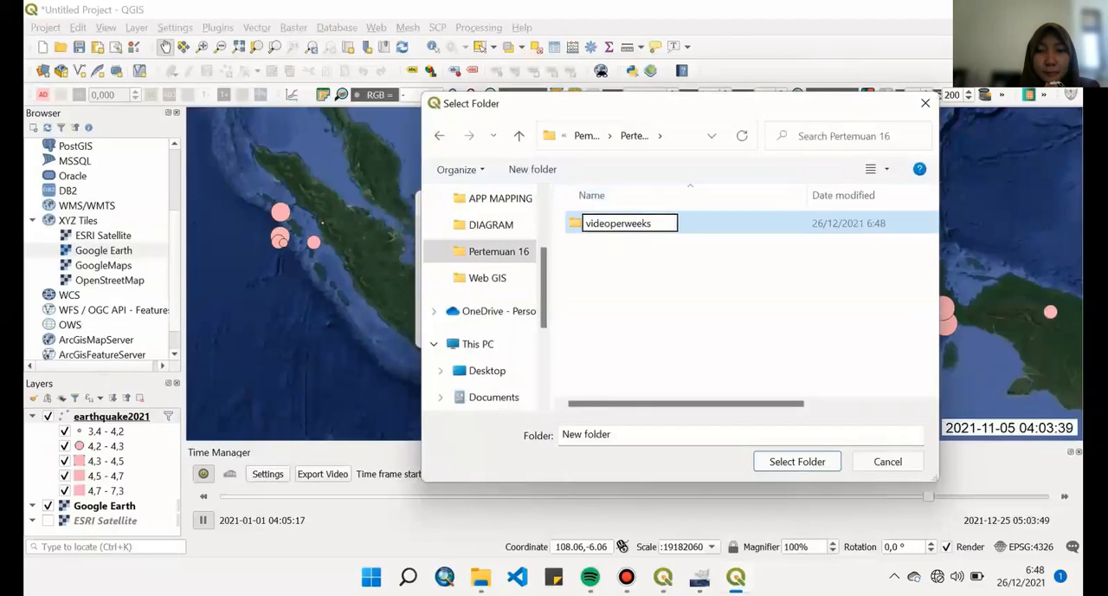
key("Return")
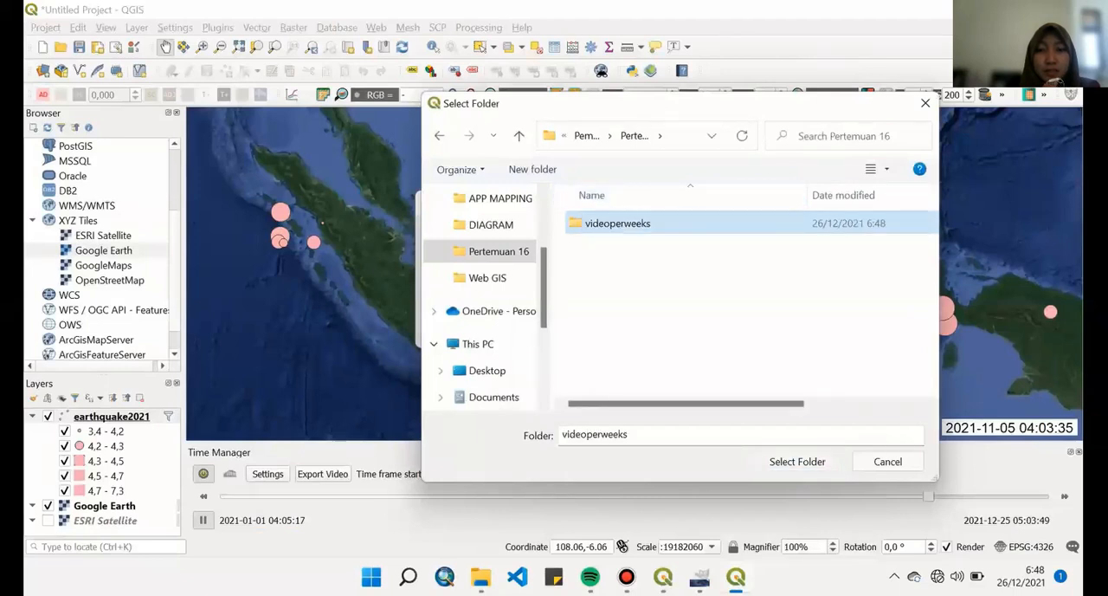
key("Return")
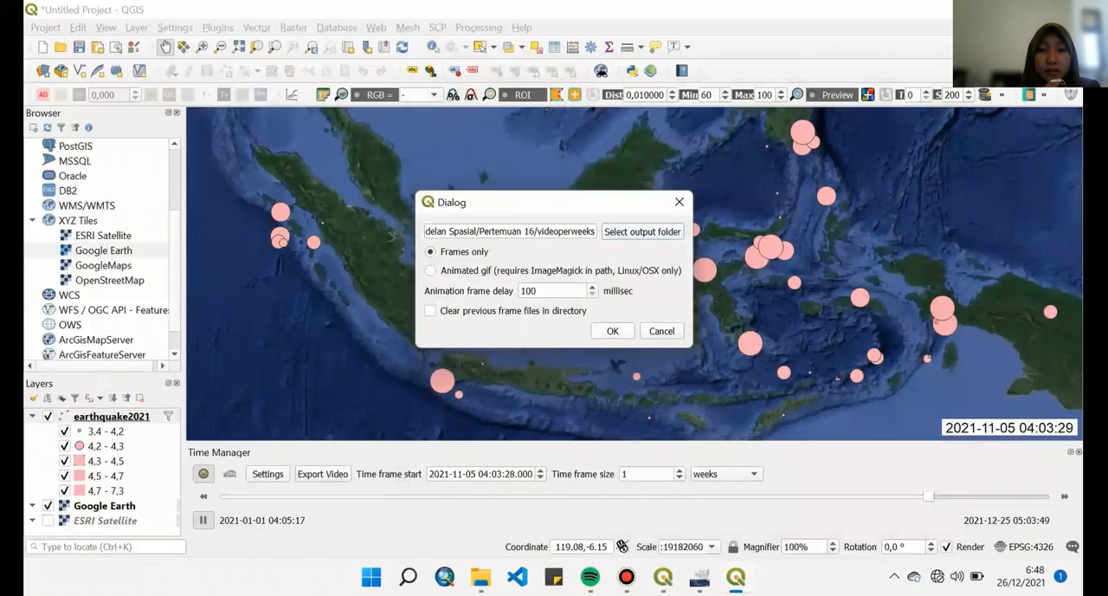
- Export the weekly Time Manager animation as frames only to the videoperweeks folder, and switch back to GIMP
left_click(613, 330)
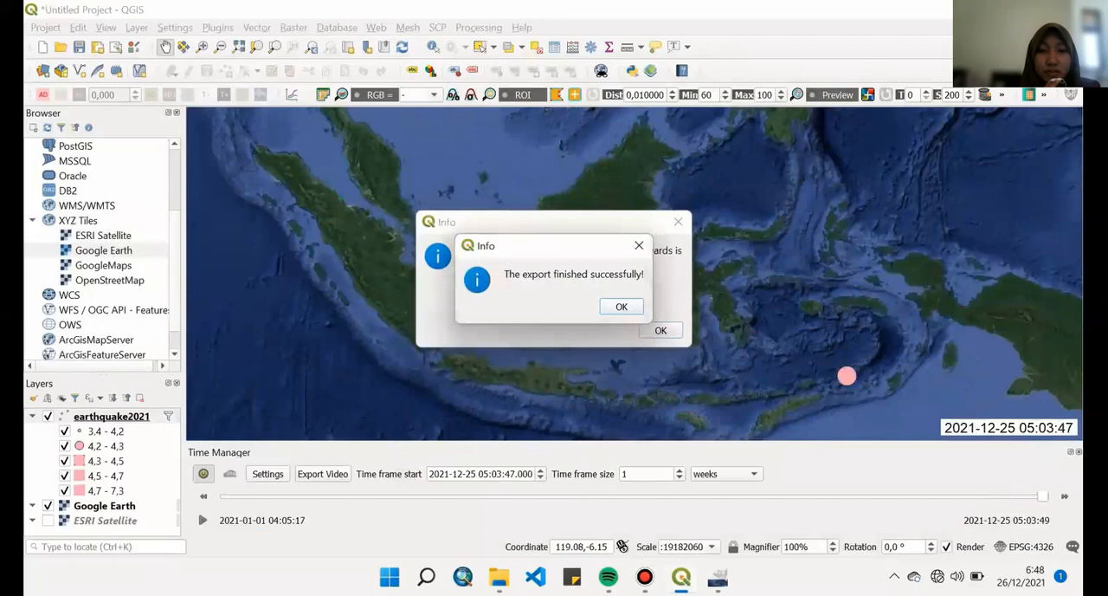
left_click(622, 307)
left_click(661, 330)
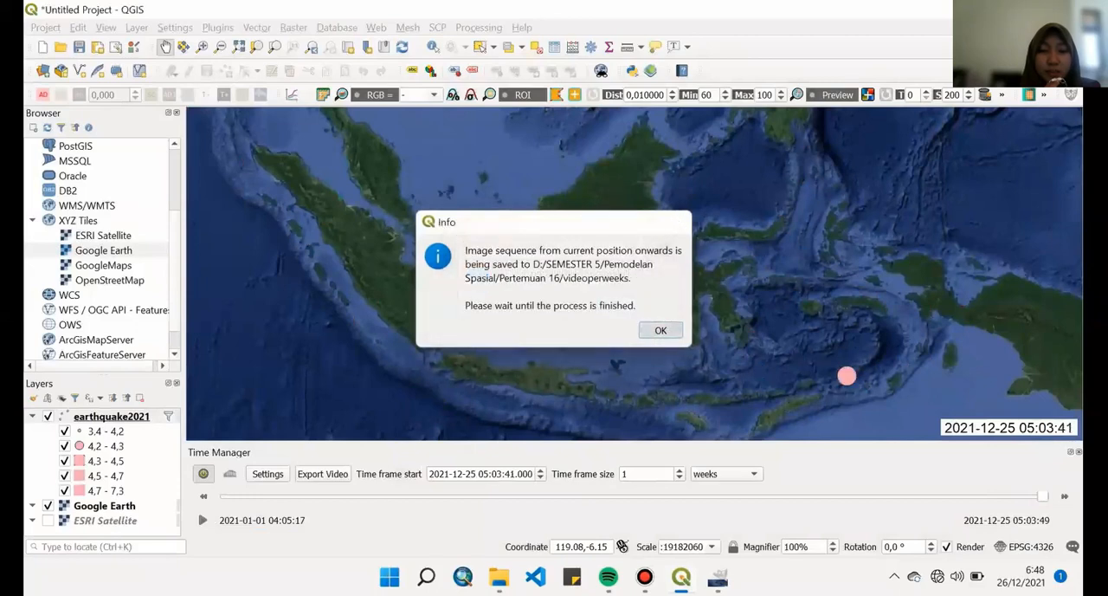
mouse_move(499, 576)
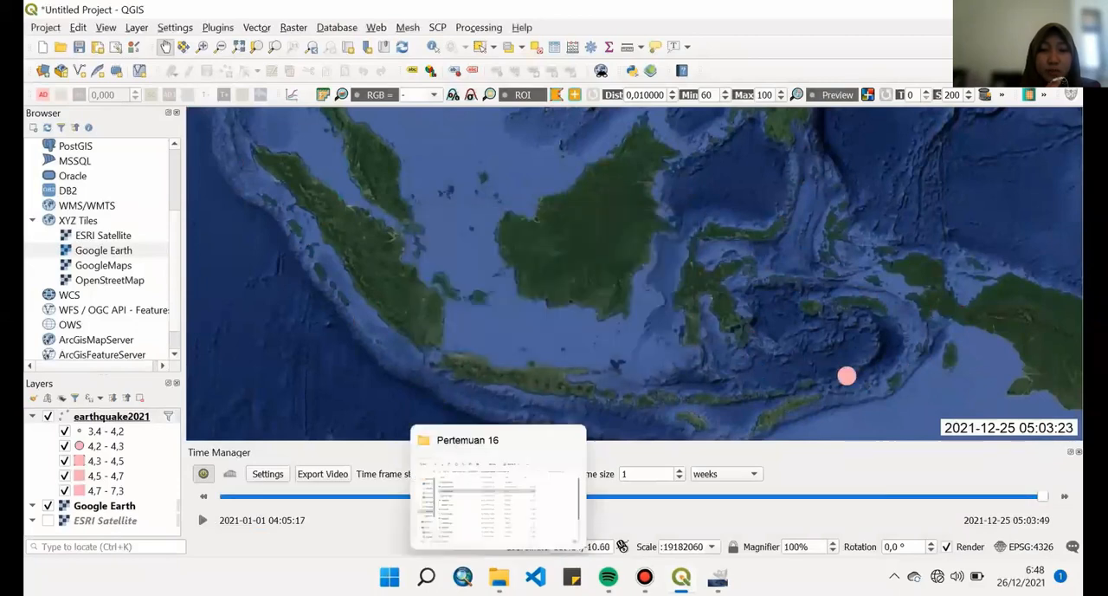
left_click(717, 577)
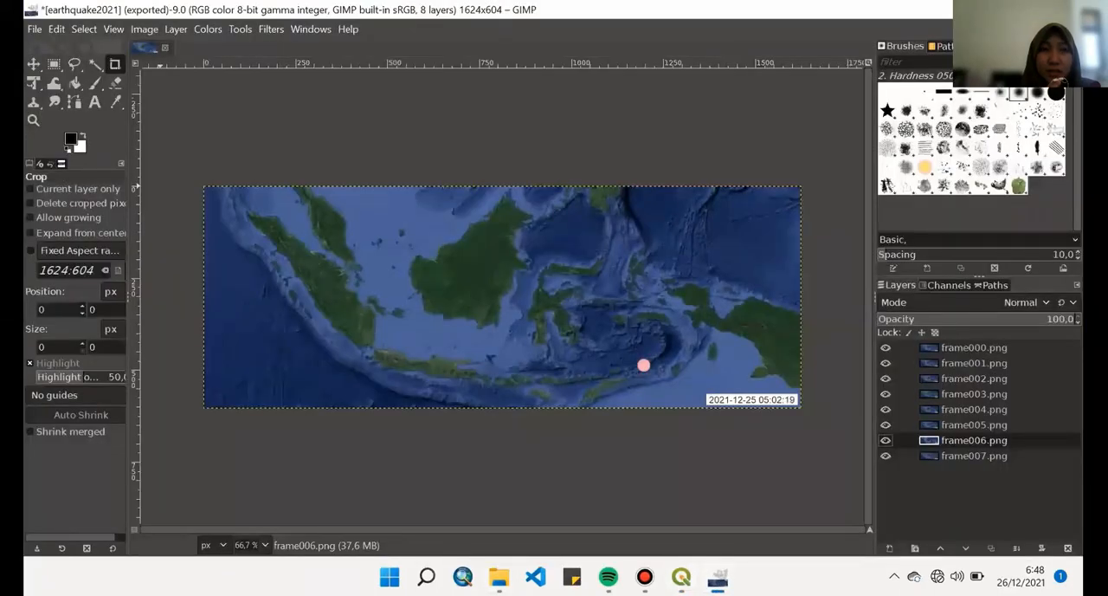
- Open the weekly frame000.png from the videoperweeks folder as a layer in the existing monthly image
left_click(35, 28)
left_click(61, 104)
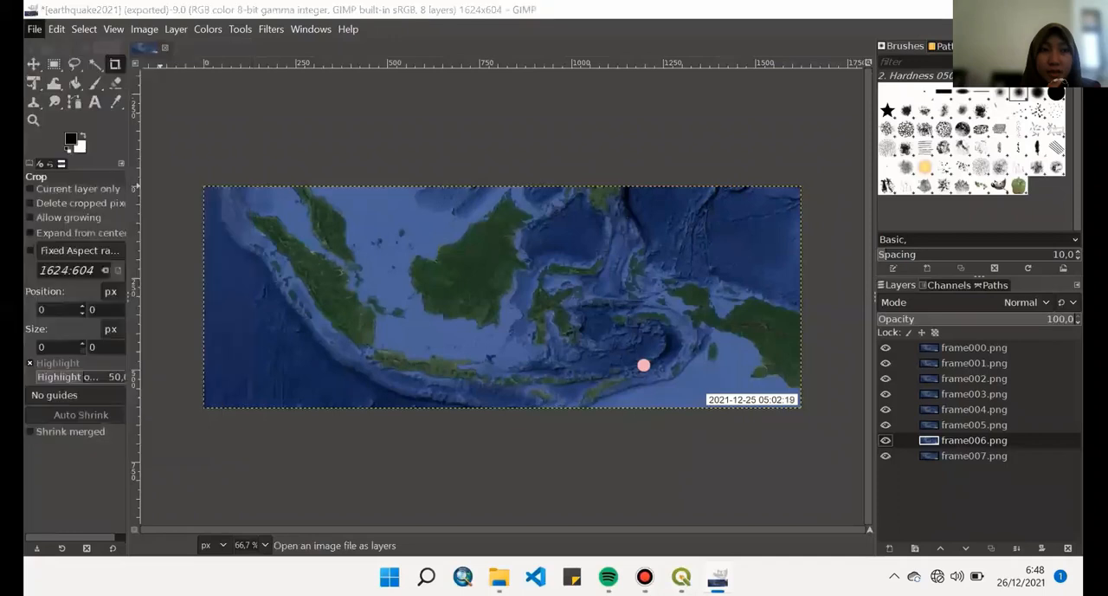
double_click(177, 86)
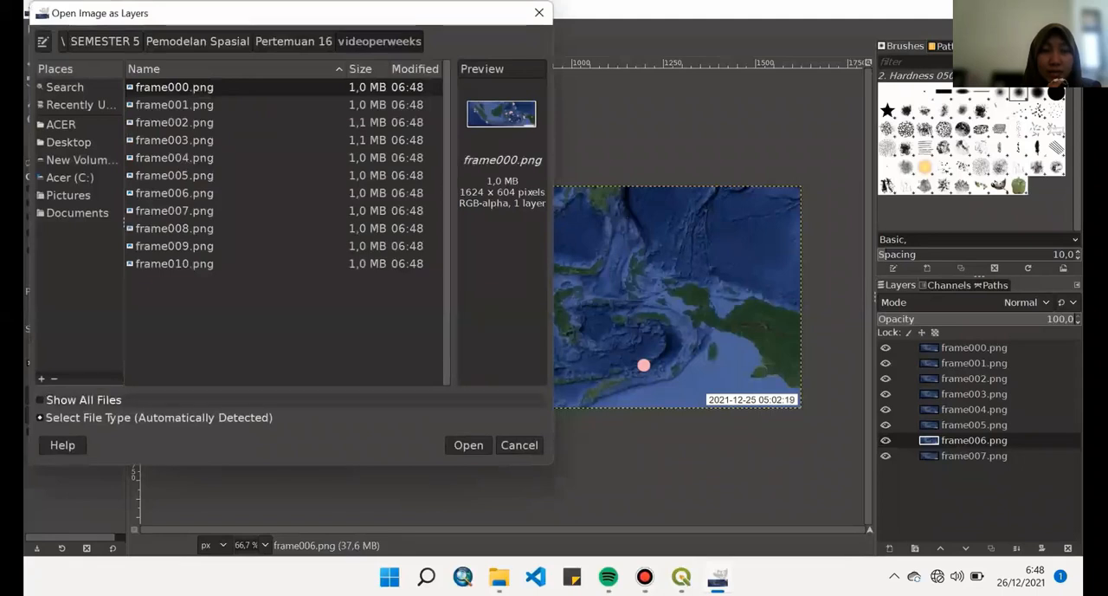
left_click(469, 444)
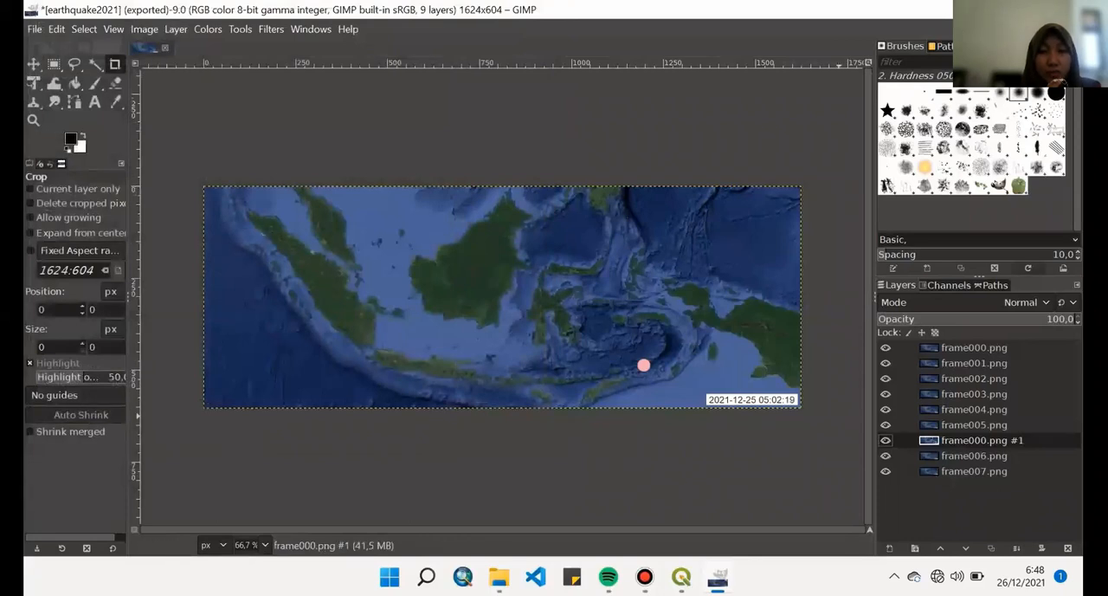
- Quit GIMP, discarding the unsaved changes to the monthly image, and launch the program again
key("ctrl+q")
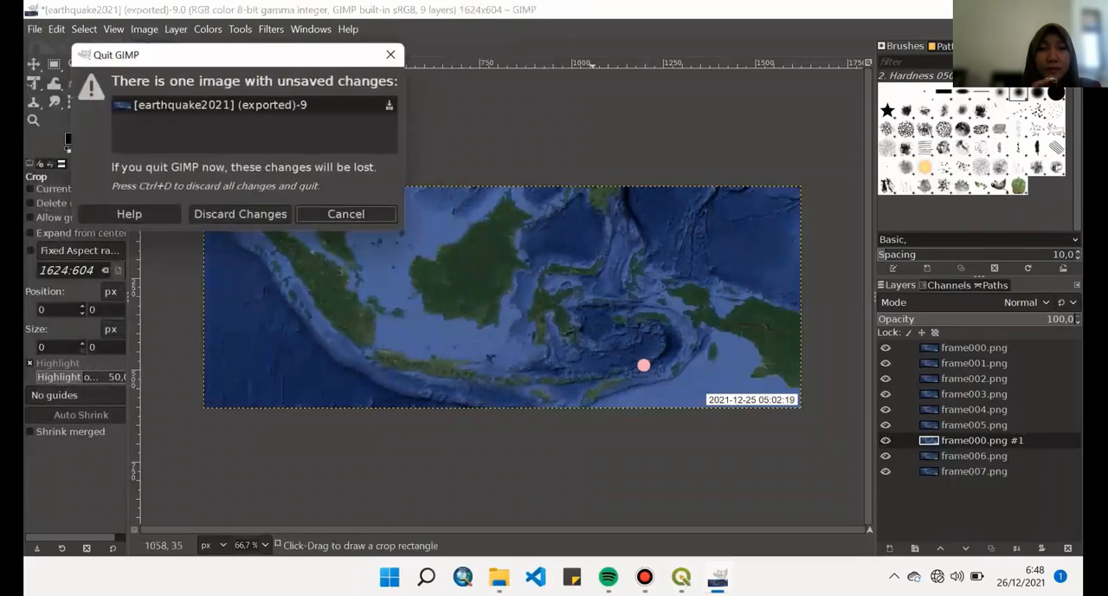
key("ctrl+d")
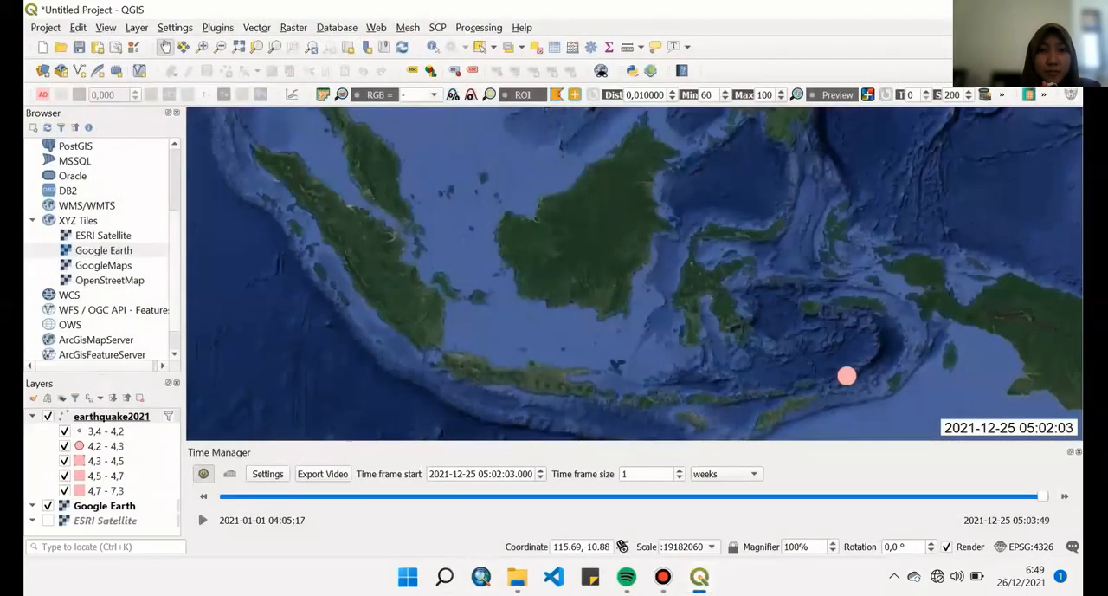
left_click(444, 575)
left_click(355, 328)
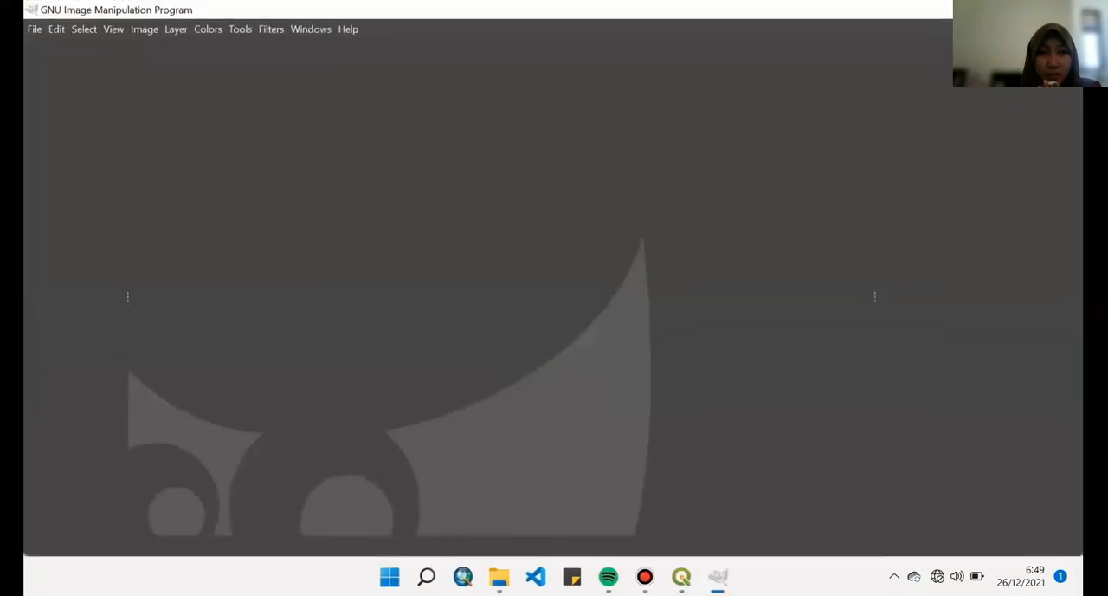
- Open frame000.png as layers from SEMESTER 5 > Pemodelan Spasial > Pertemuan 16 > videoperweeks
left_click(34, 29)
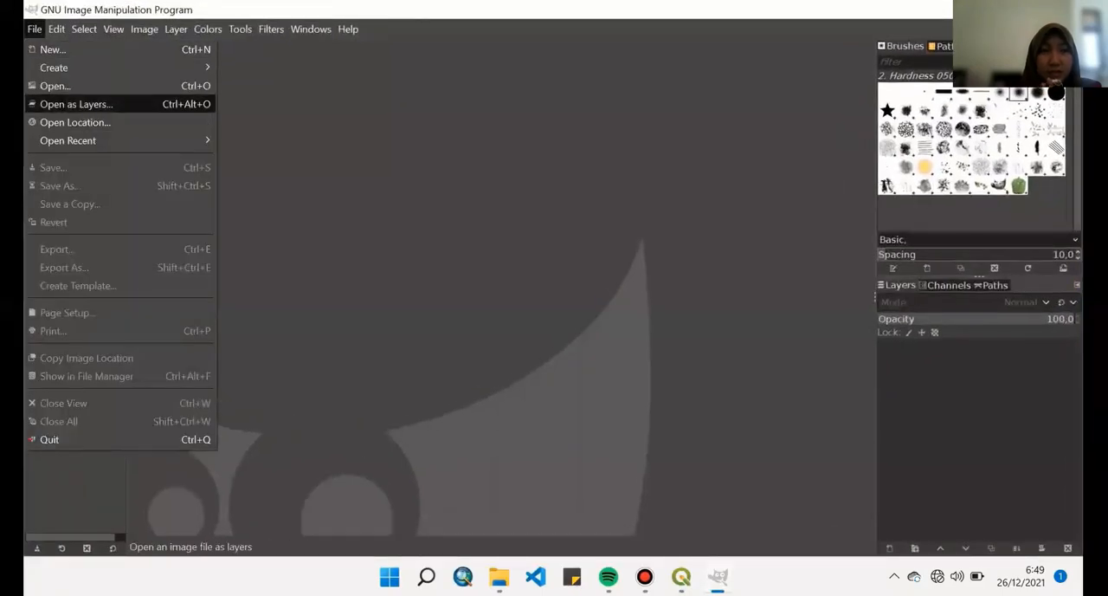
left_click(76, 104)
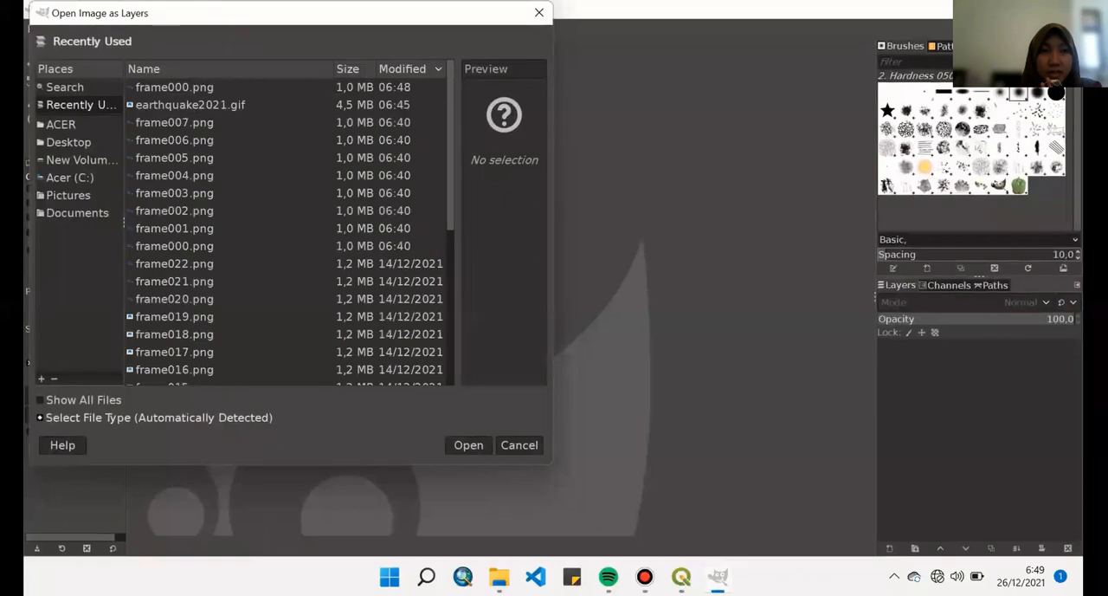
left_click(68, 142)
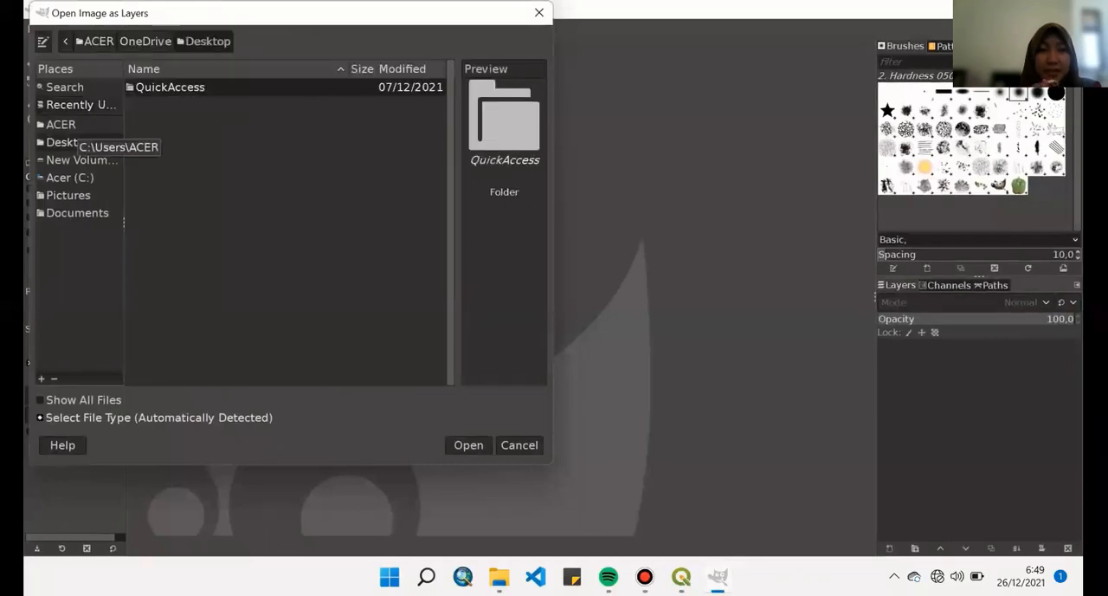
left_click(82, 160)
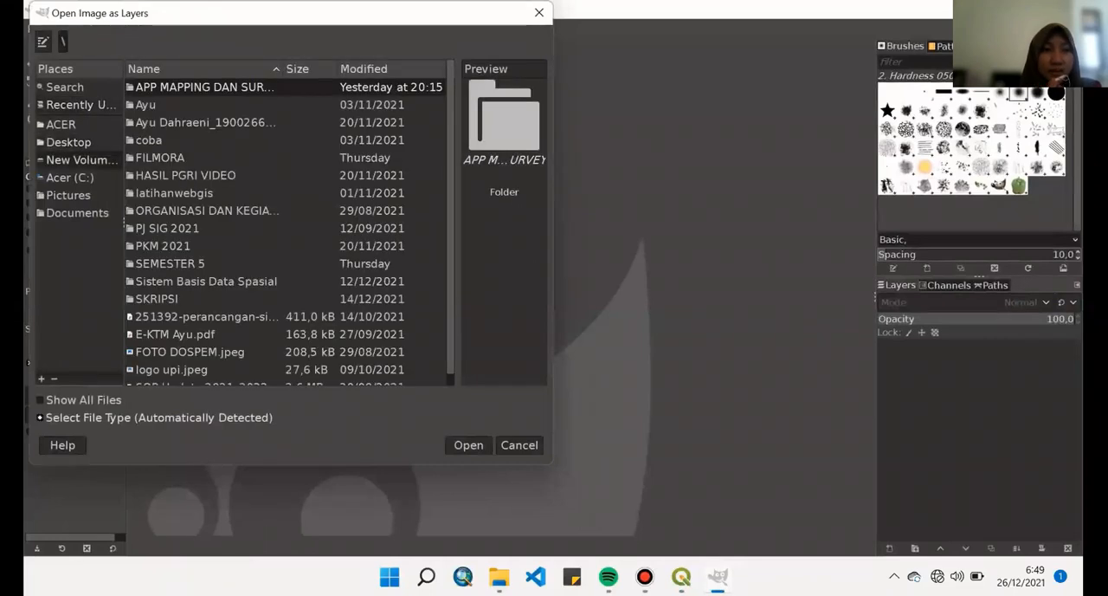
double_click(169, 263)
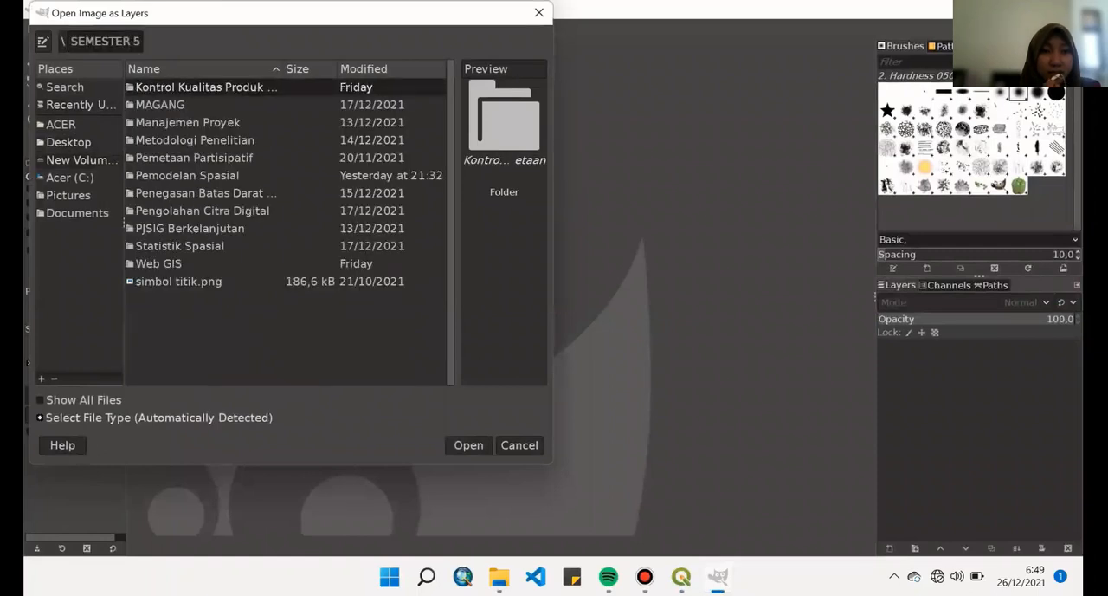
double_click(187, 176)
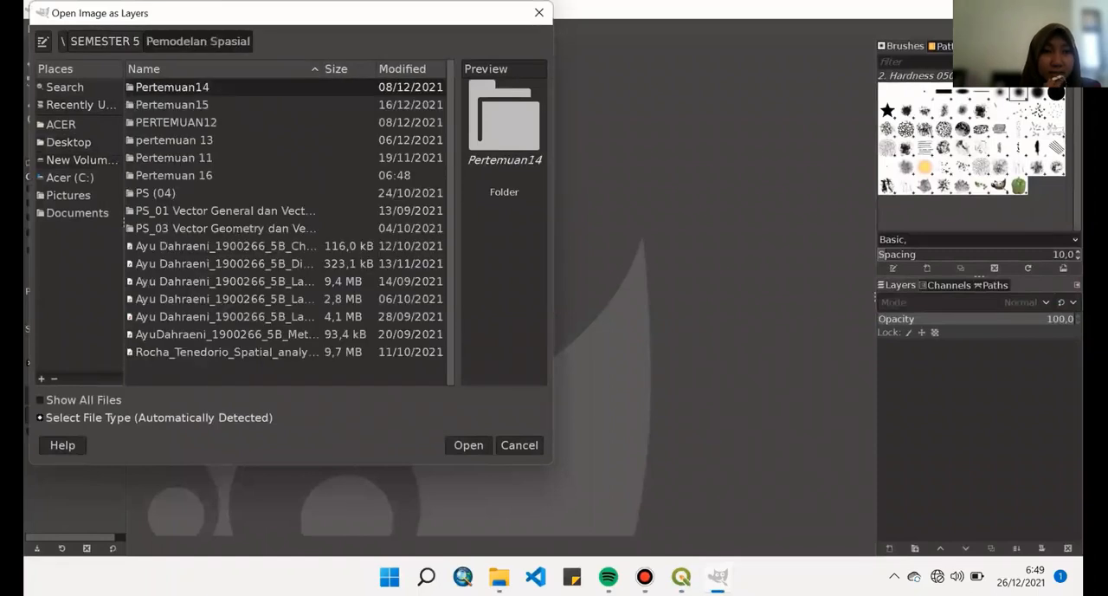
double_click(178, 175)
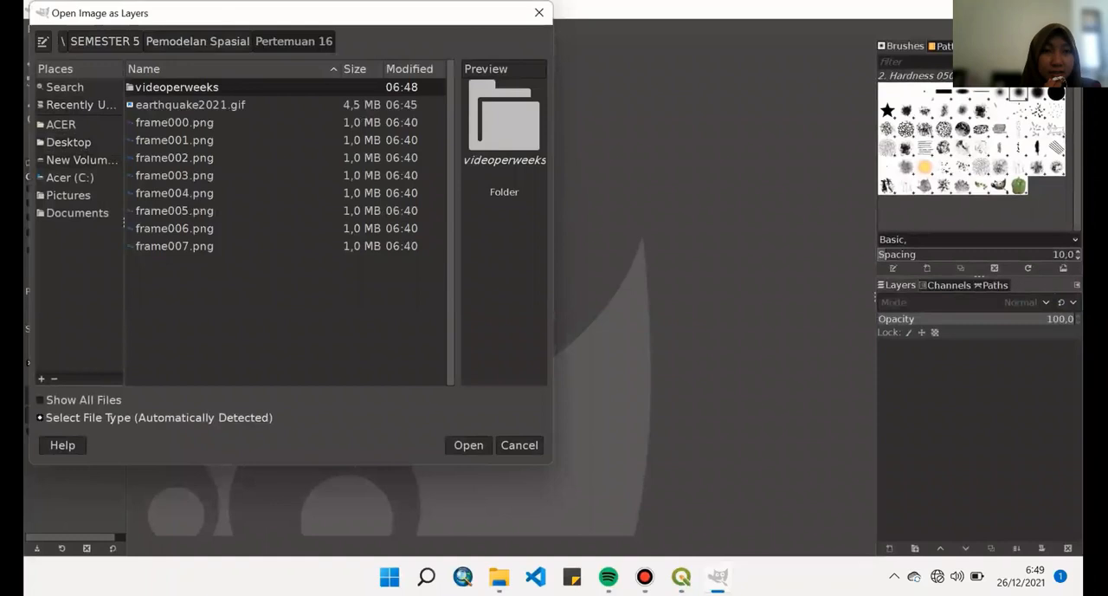
double_click(177, 87)
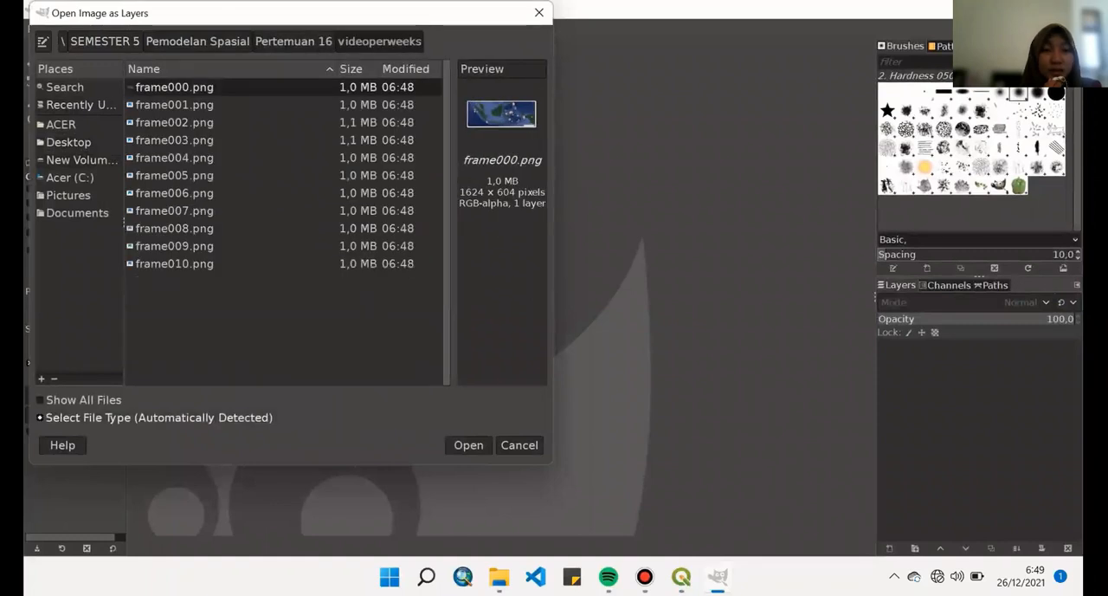
left_click(468, 444)
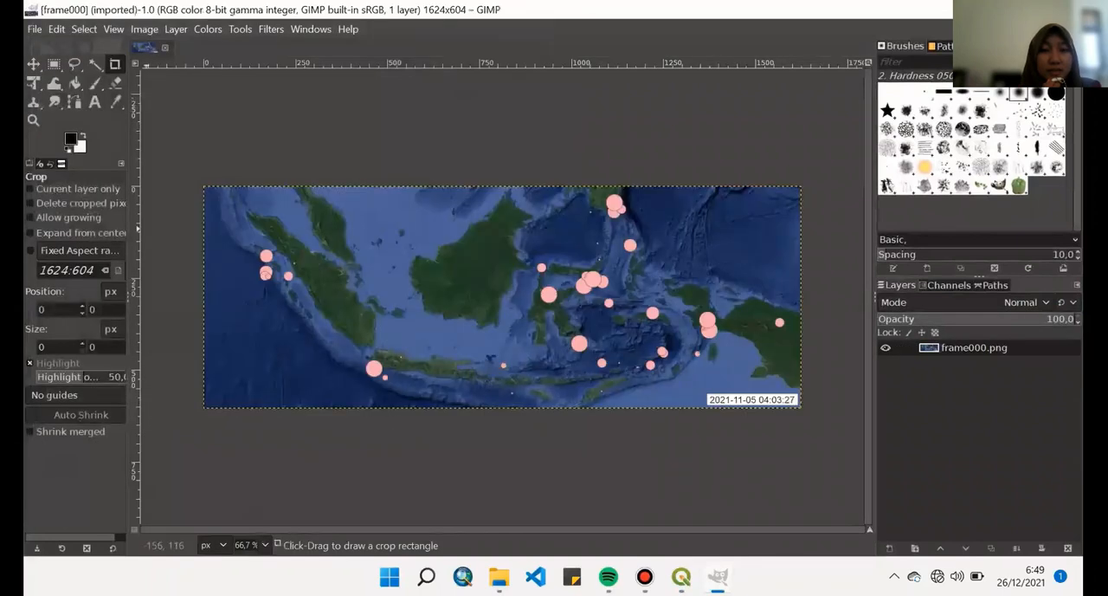
- Add frame001.png from the videoperweeks folder to the image as a new layer
left_click(34, 29)
left_click(34, 29)
left_click(35, 28)
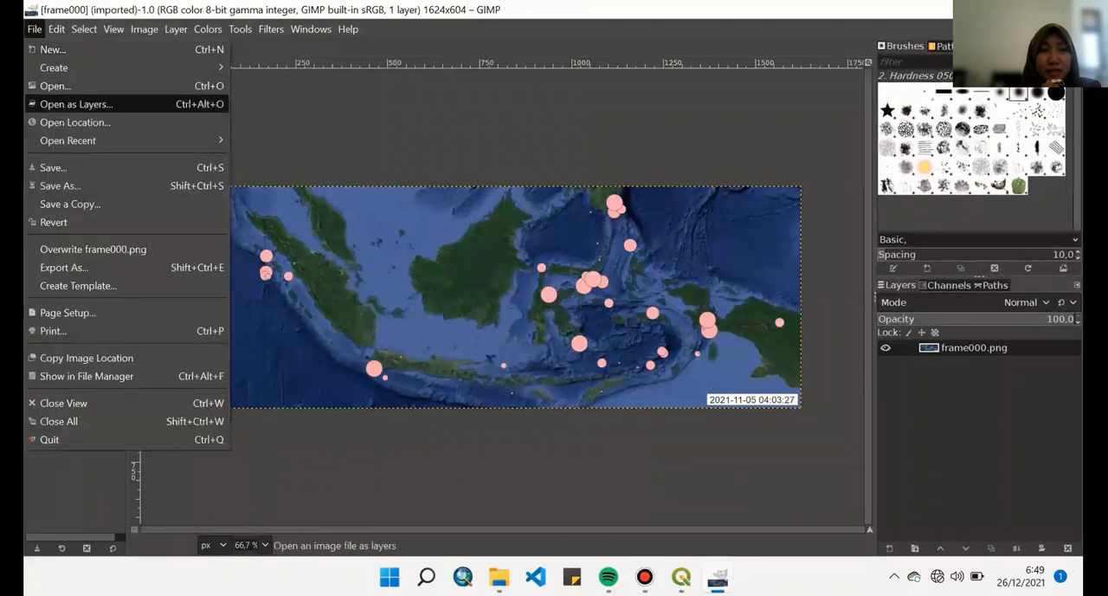
left_click(78, 104)
left_click(175, 105)
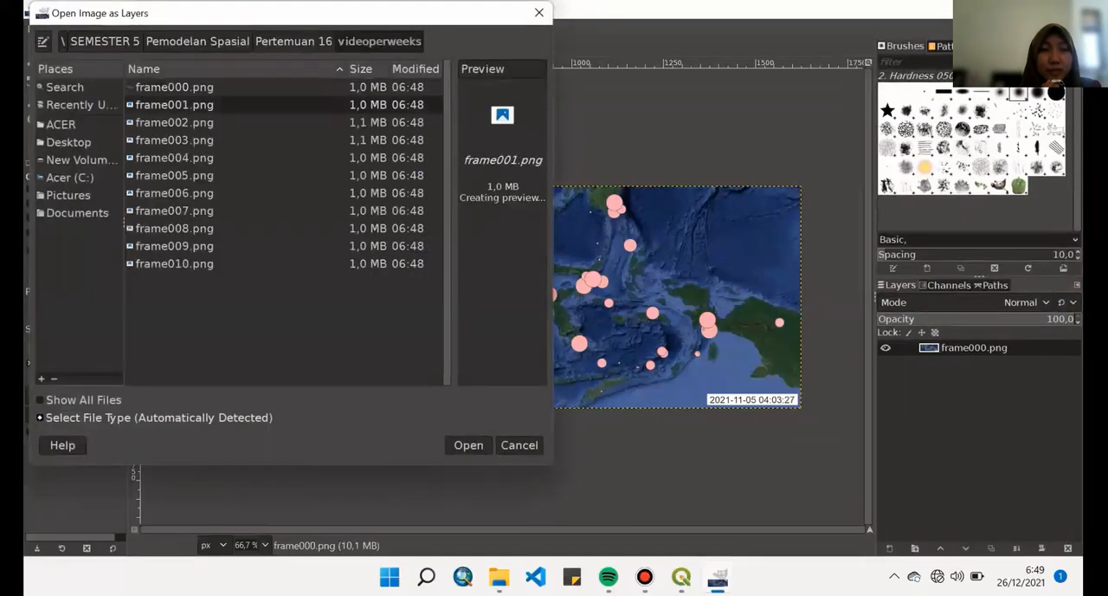
left_click(468, 445)
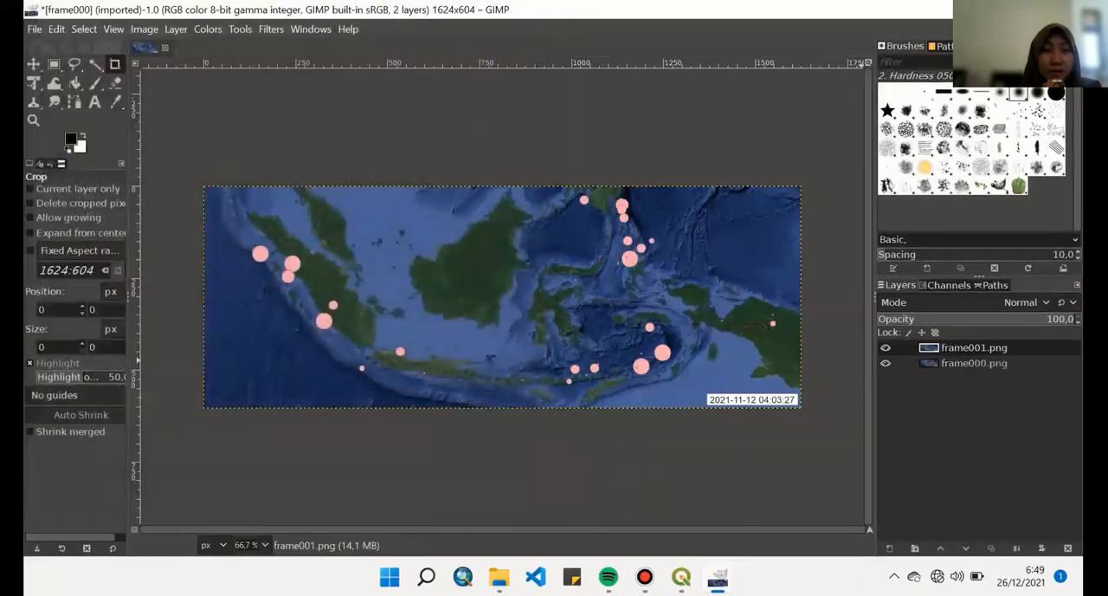
- Select the frame000.png layer and add frame010.png as a new layer directly above it
left_click_drag(951, 362, 949, 348)
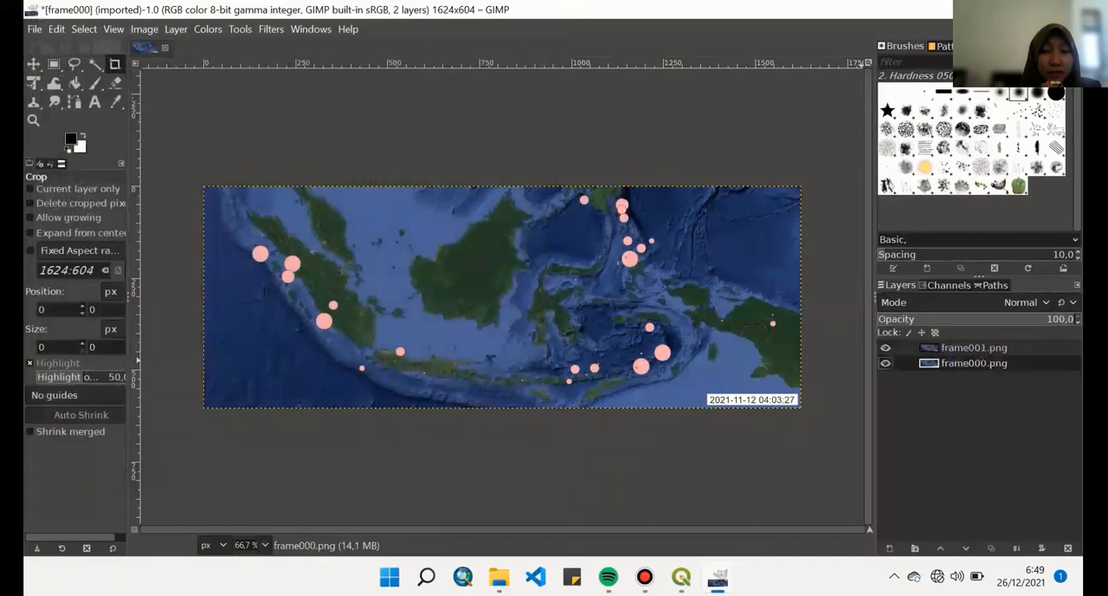
left_click(35, 29)
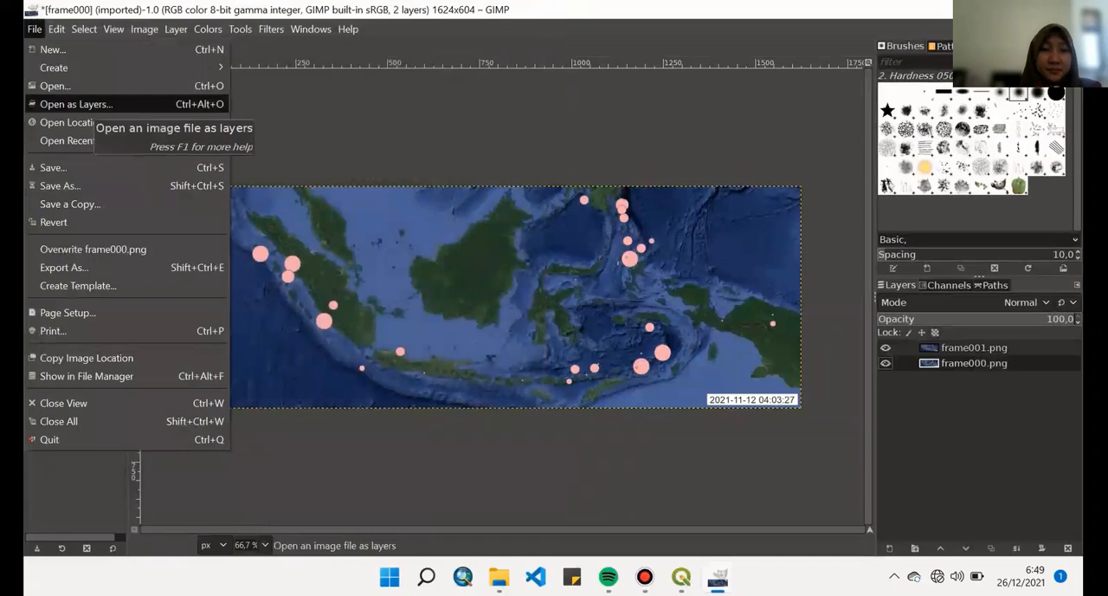
left_click(82, 105)
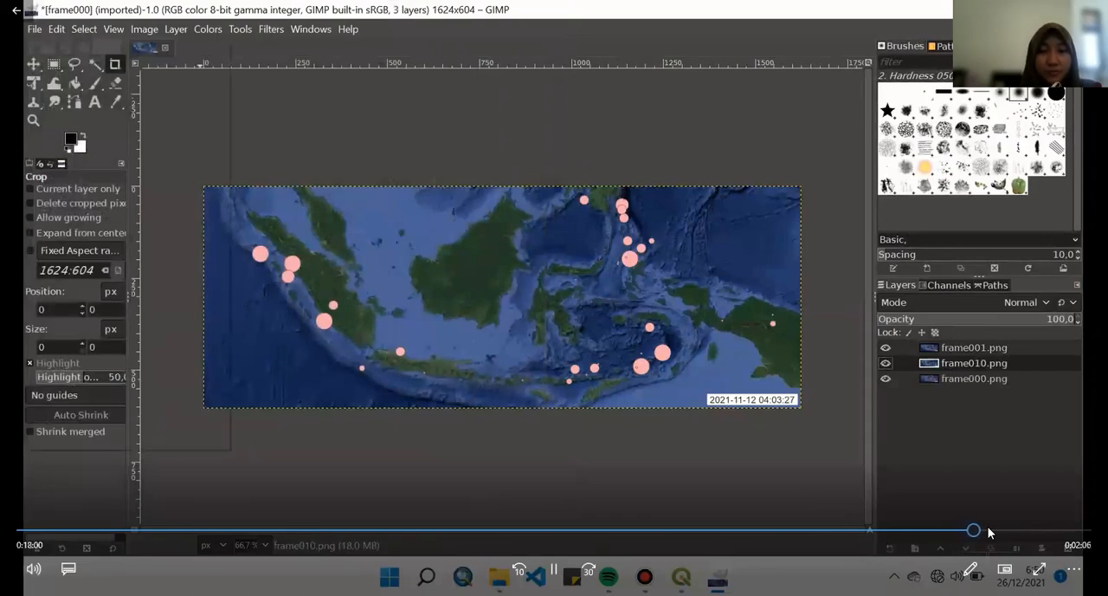
left_click(989, 530)
left_click(1000, 530)
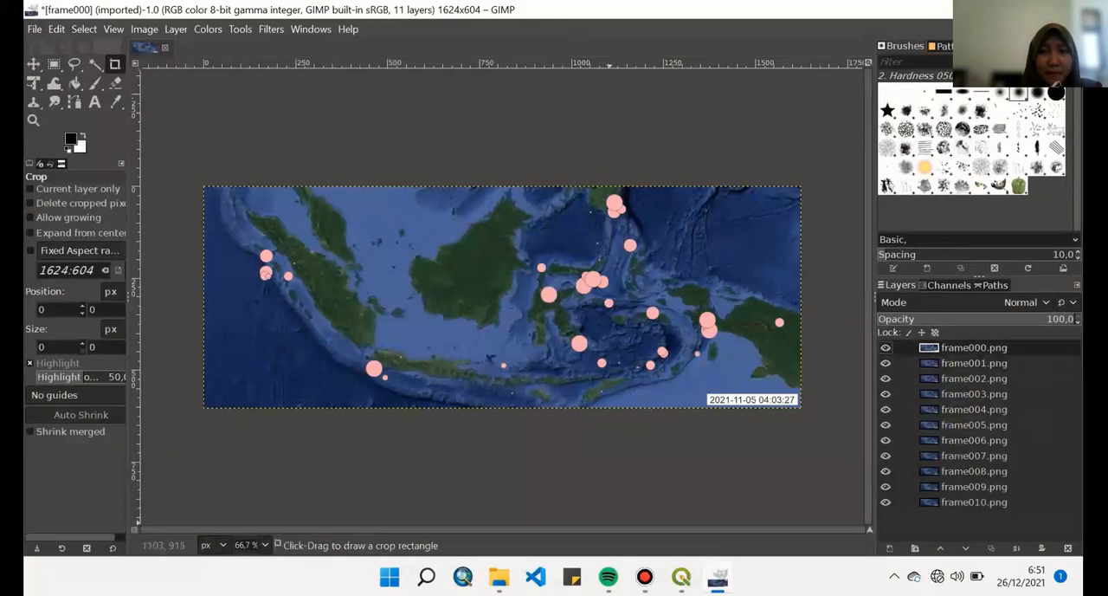
- Export the weekly layers to videoperweeks as videearthquake.gif, saved as an animation with a 200 millisecond delay between frames
mouse_move(1012, 364)
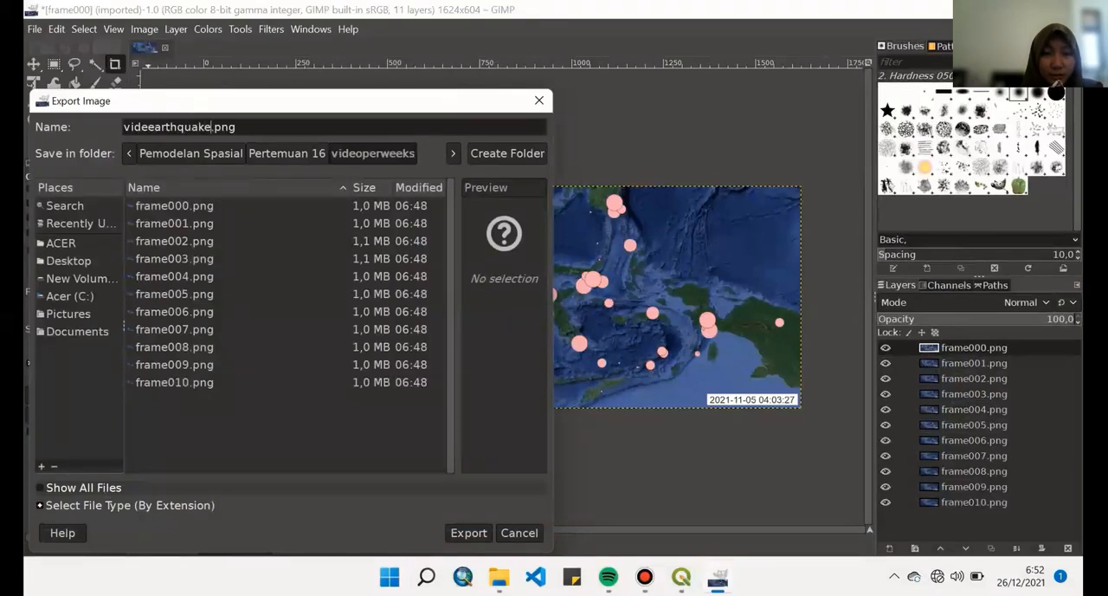
mouse_move(1036, 476)
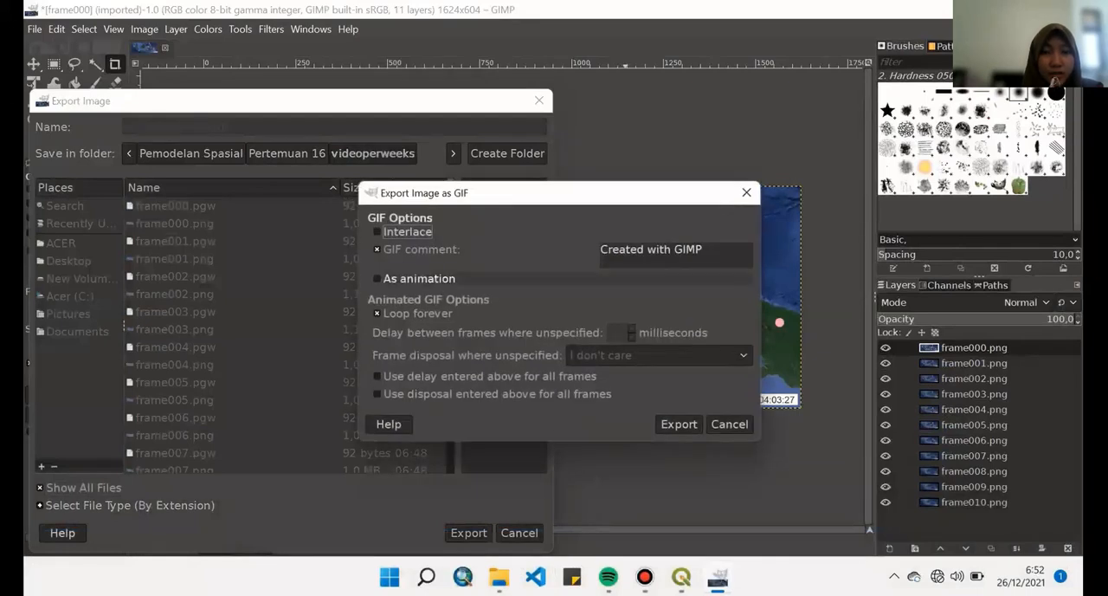
left_click(419, 278)
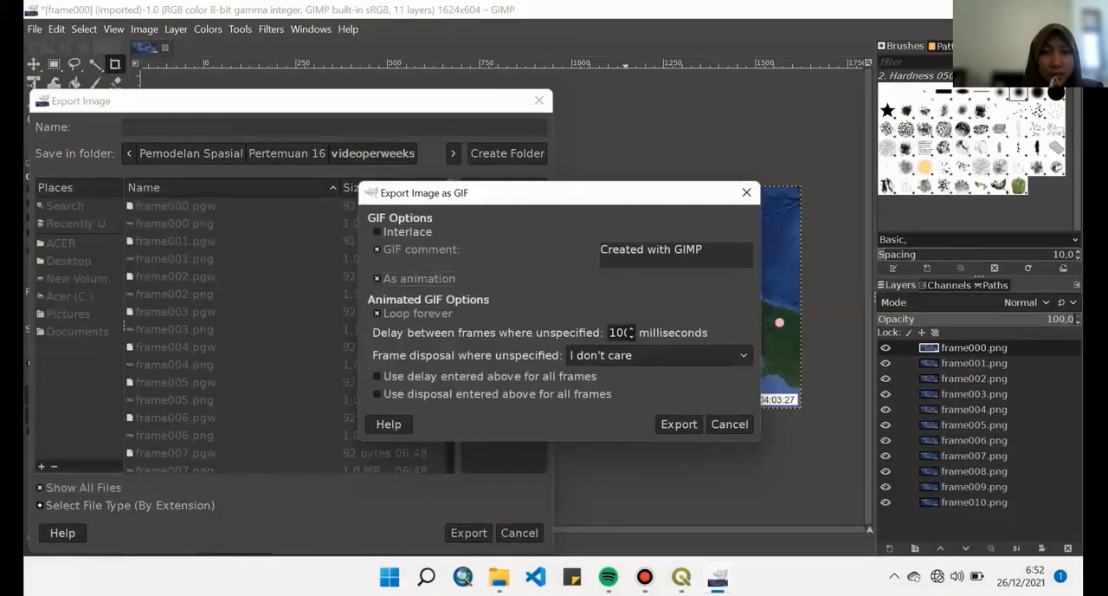
double_click(625, 332)
type("200")
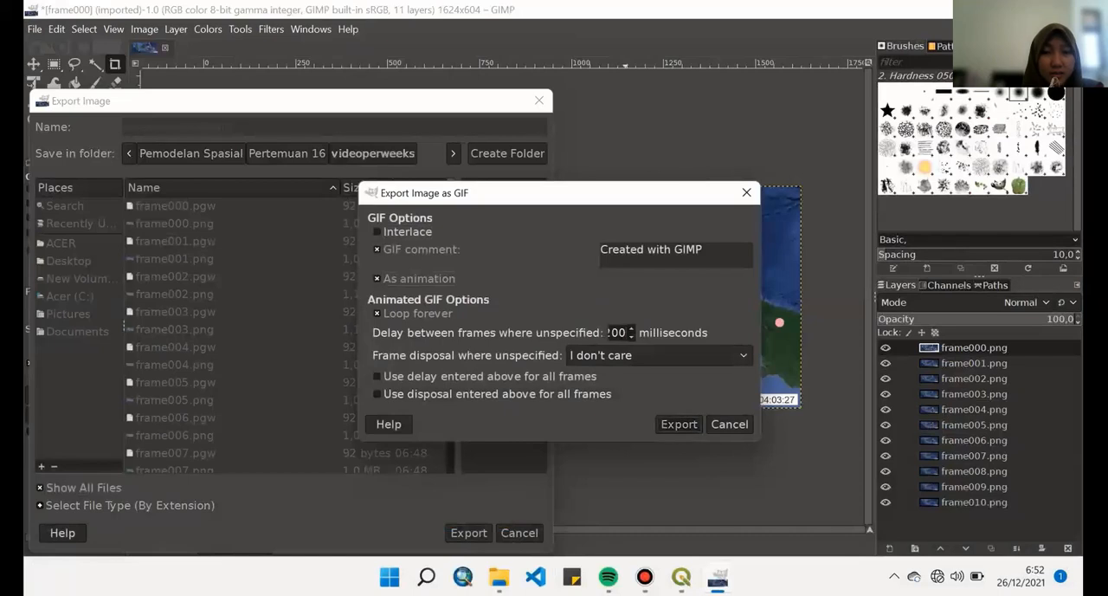
left_click(679, 423)
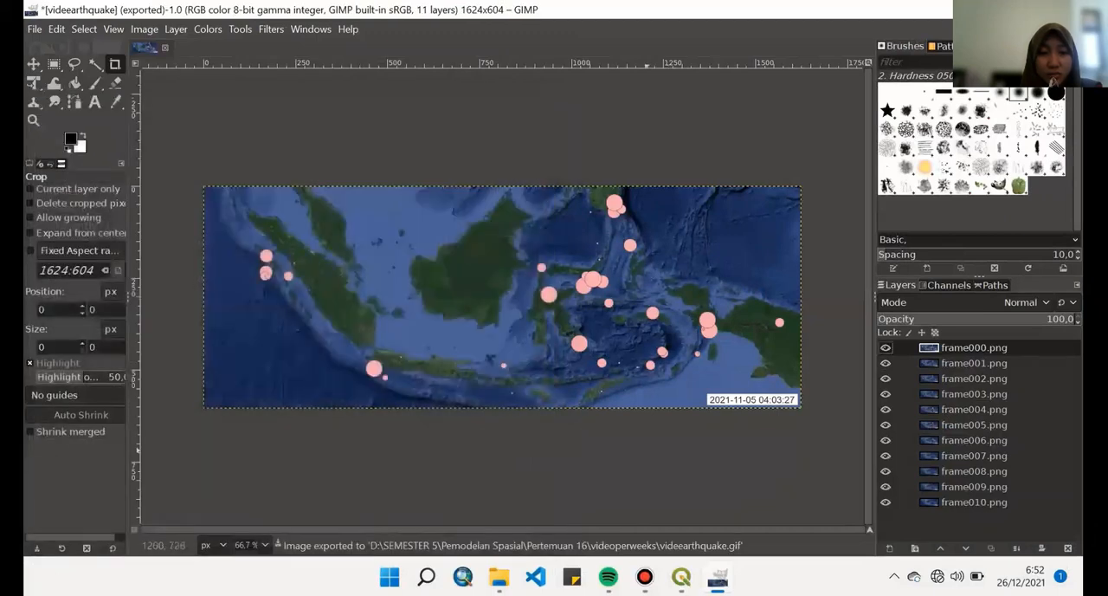
- Browse to the videoperweeks folder in File Explorer and play the exported videearthquake GIF
left_click(498, 576)
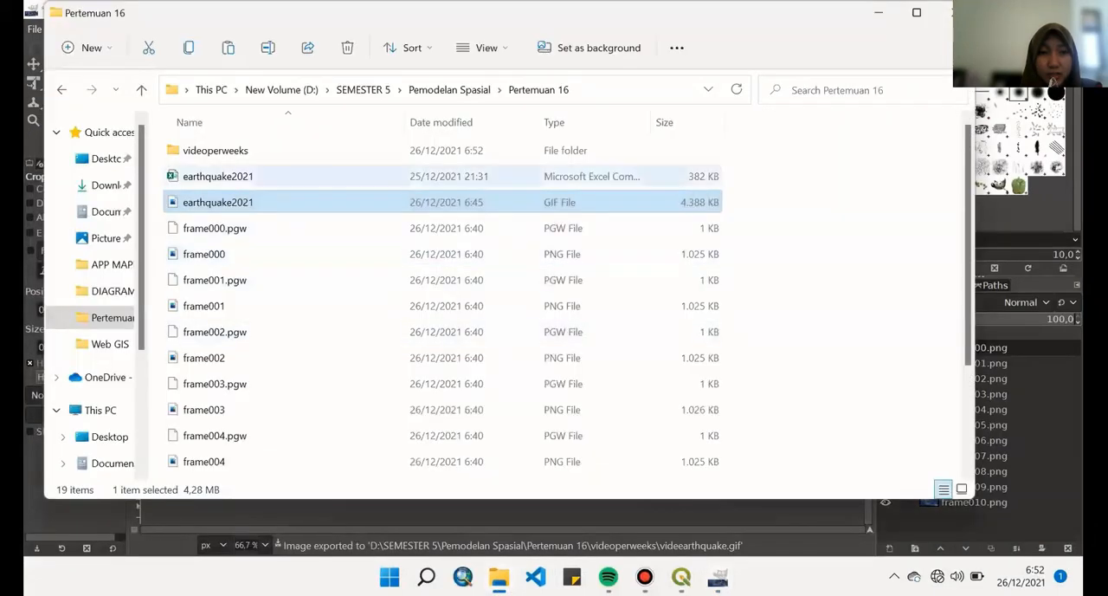
double_click(216, 150)
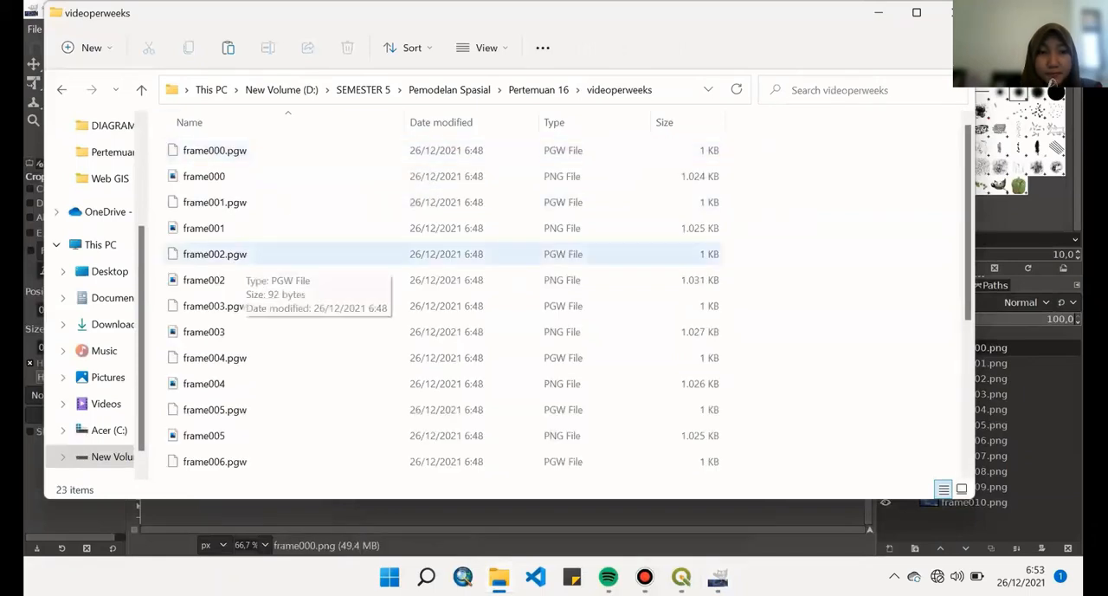
scroll(216, 259, "down", 3)
left_click(216, 469)
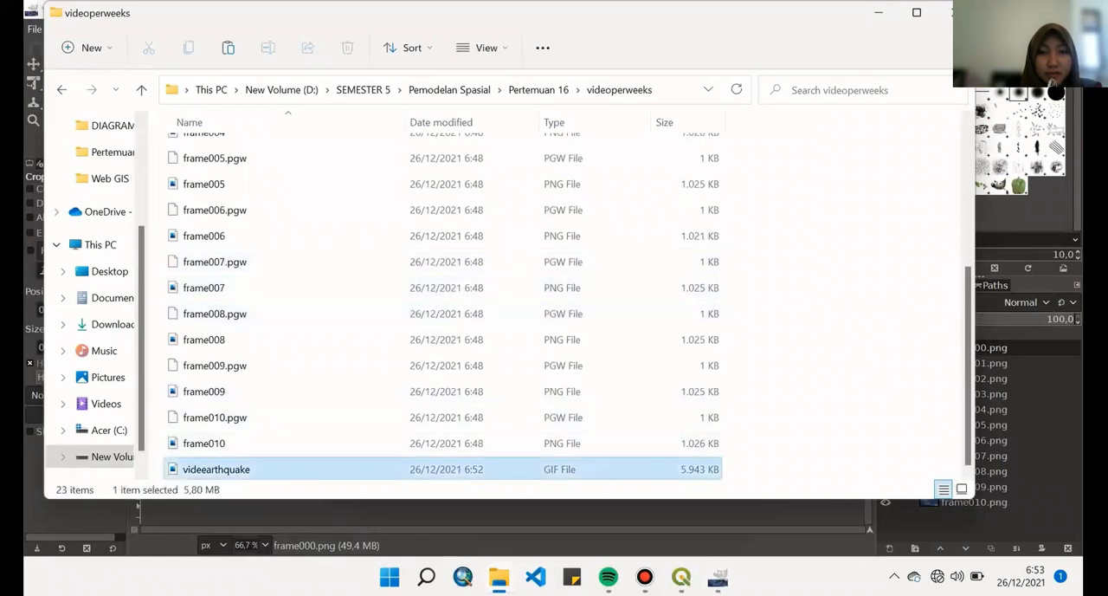
double_click(217, 469)
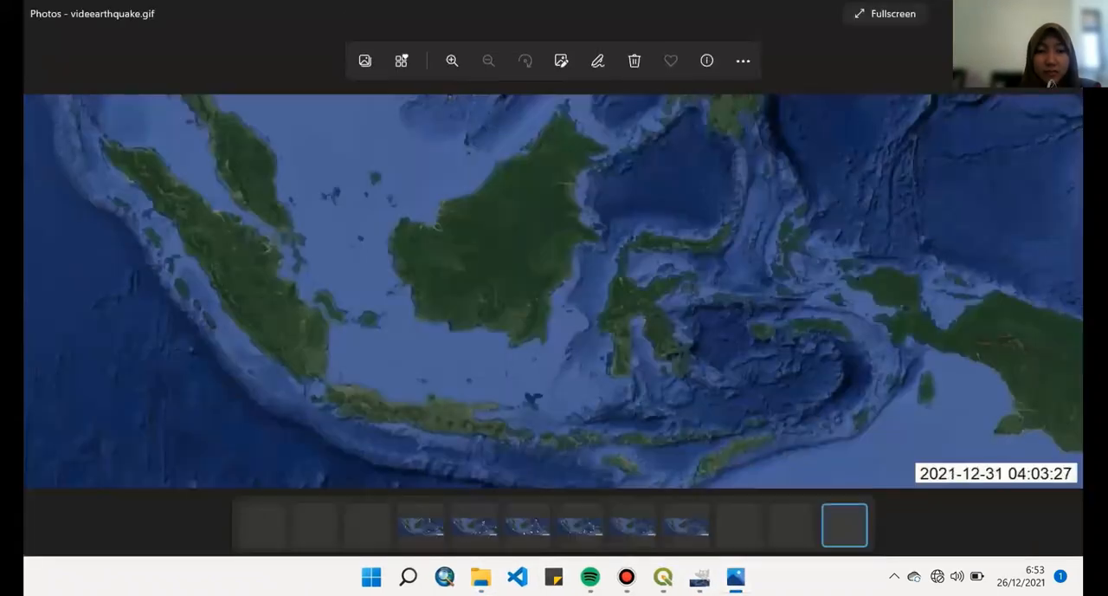